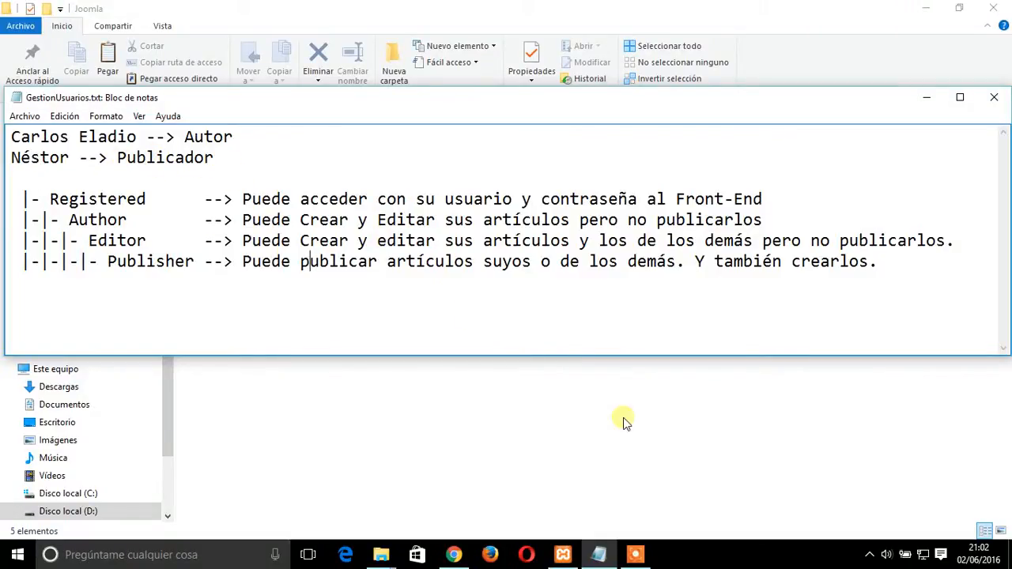
Switch to the Joomla administrator in Chrome and close the open user's edit form to return to the user list
click(453, 554)
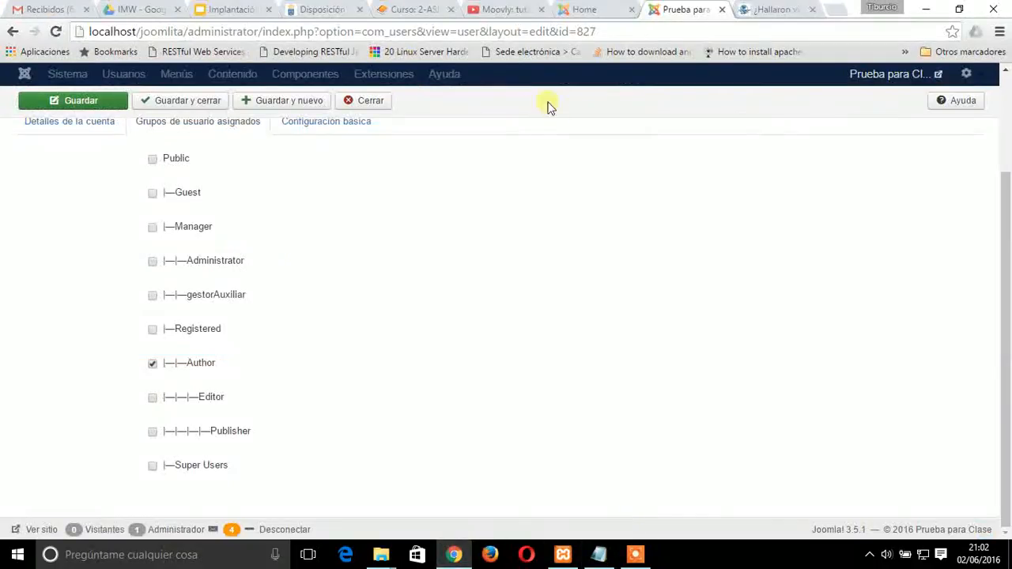
click(601, 9)
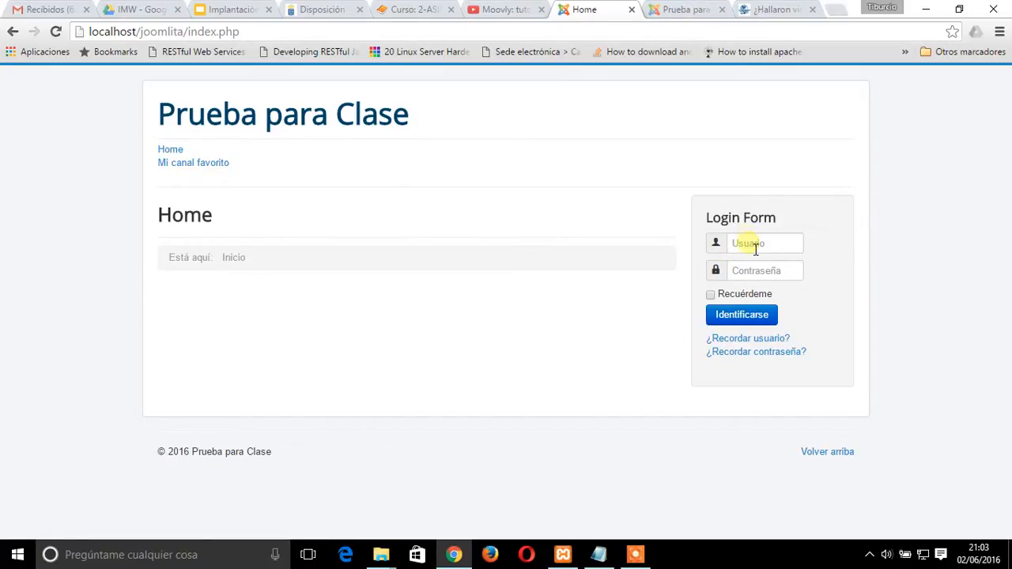
click(696, 12)
click(592, 14)
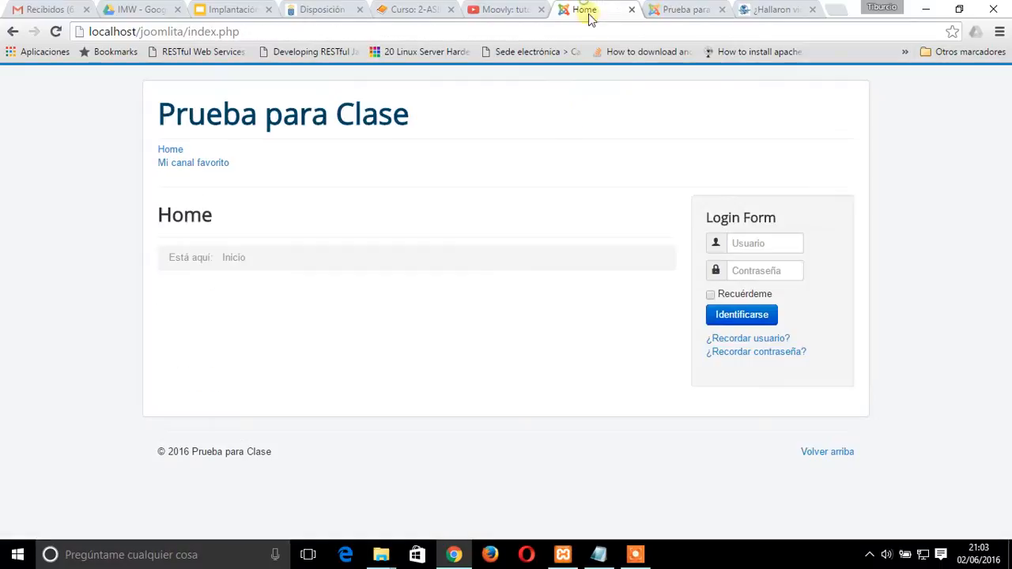
click(673, 14)
scroll(477, 403, up, 2)
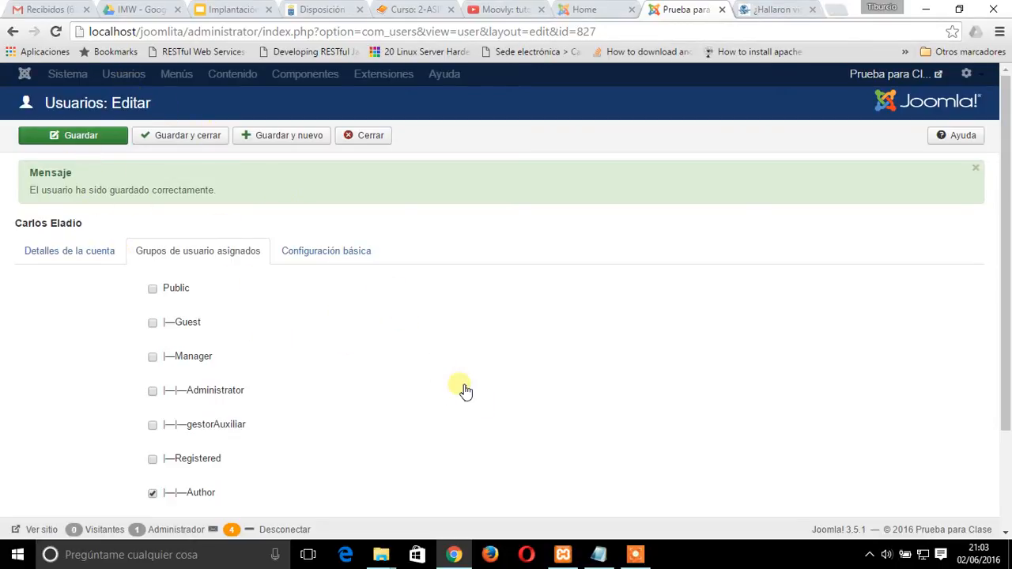
click(364, 135)
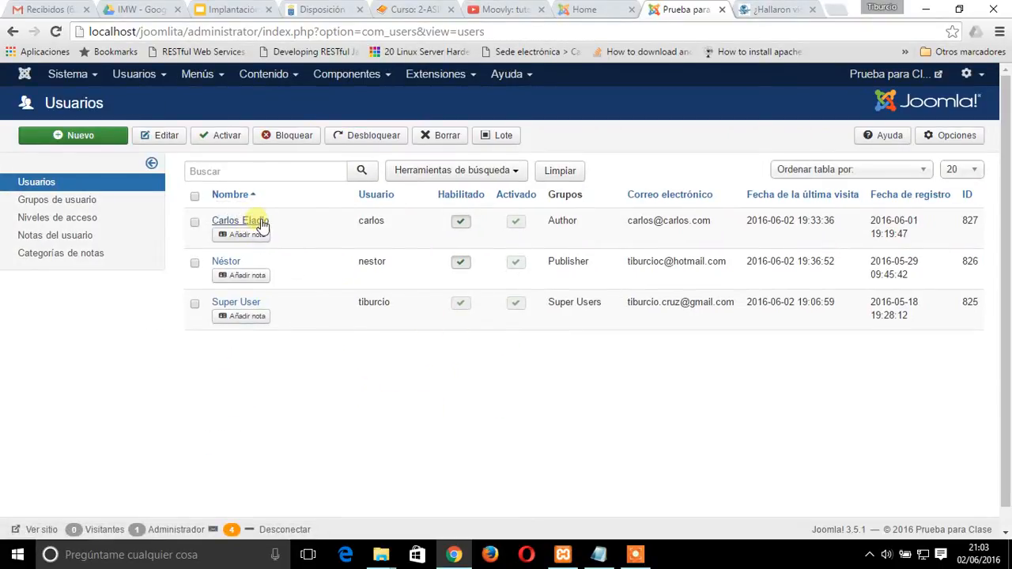
Compare the Author and Publisher group assignments in the user list with the role notes in Notepad
drag(548, 223, 585, 222)
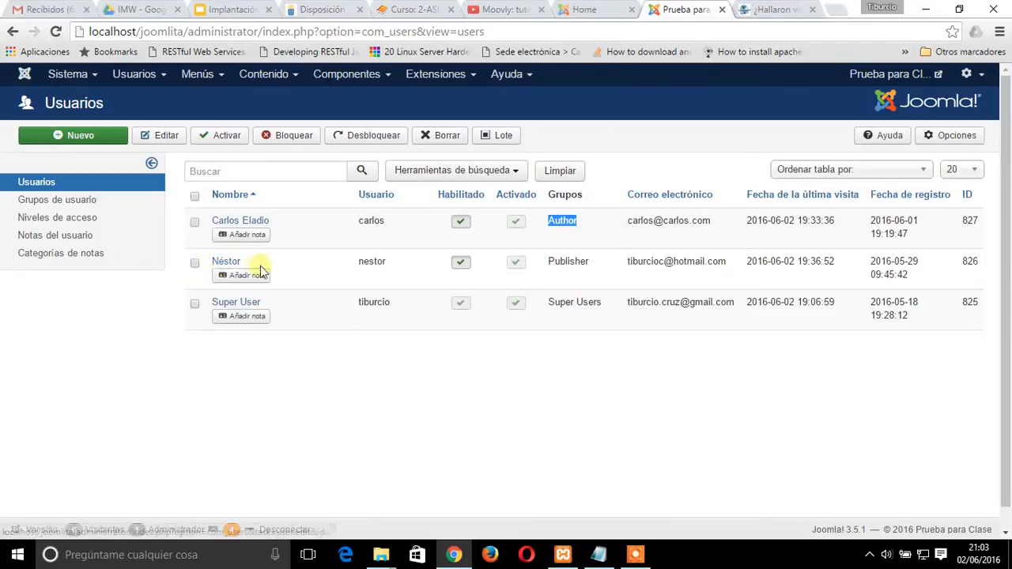
drag(551, 268, 599, 269)
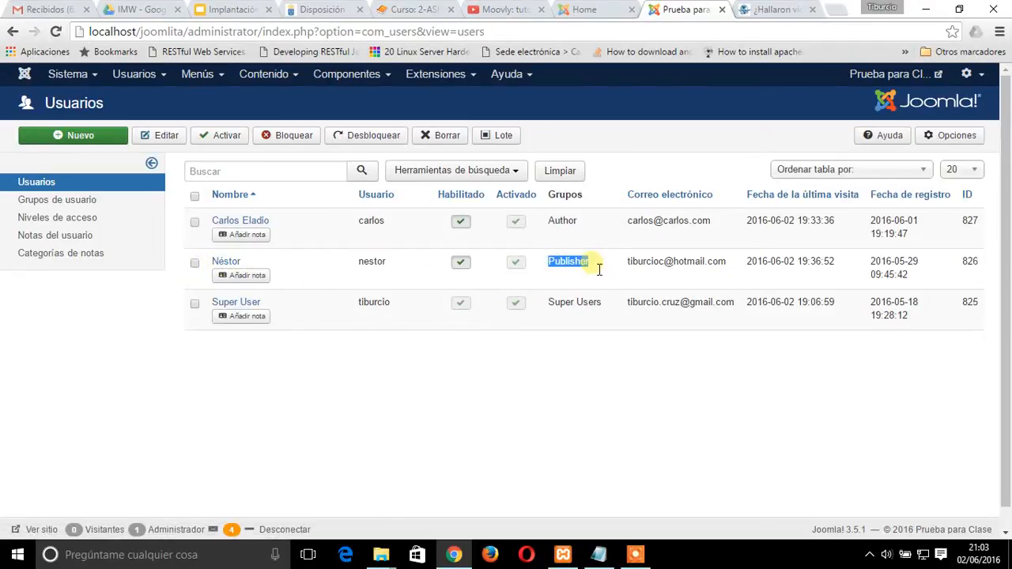
key(alt+Tab)
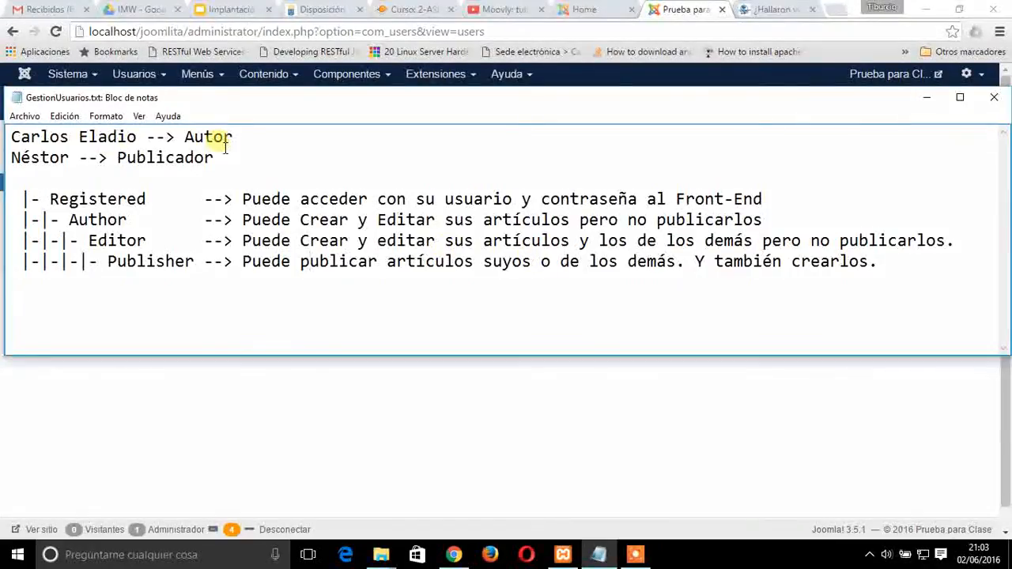
key(alt+Tab)
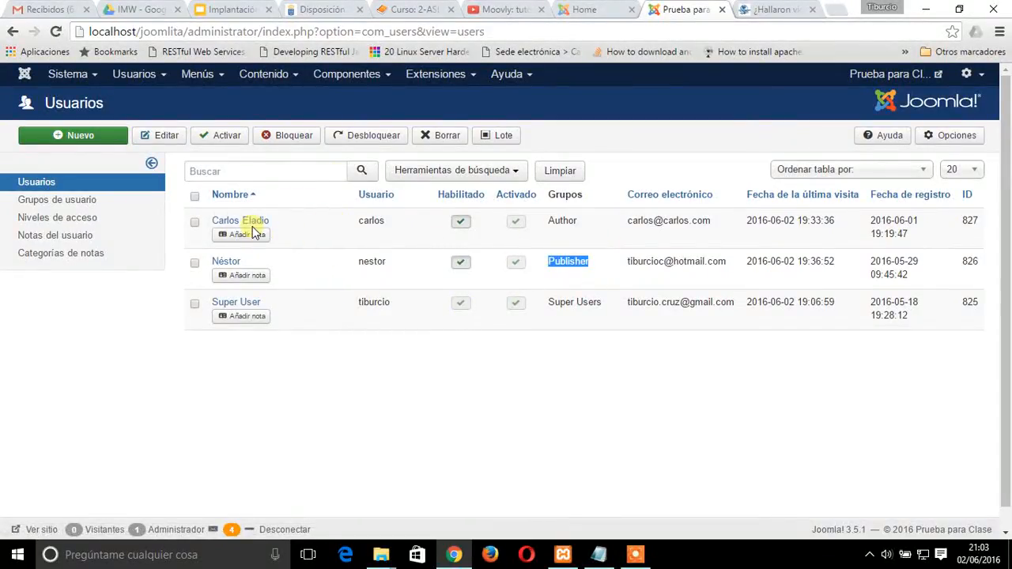
Test the Author account on the site's front end by entering its username and password, and log out again
click(593, 9)
click(774, 243)
key(Tab)
key(Return)
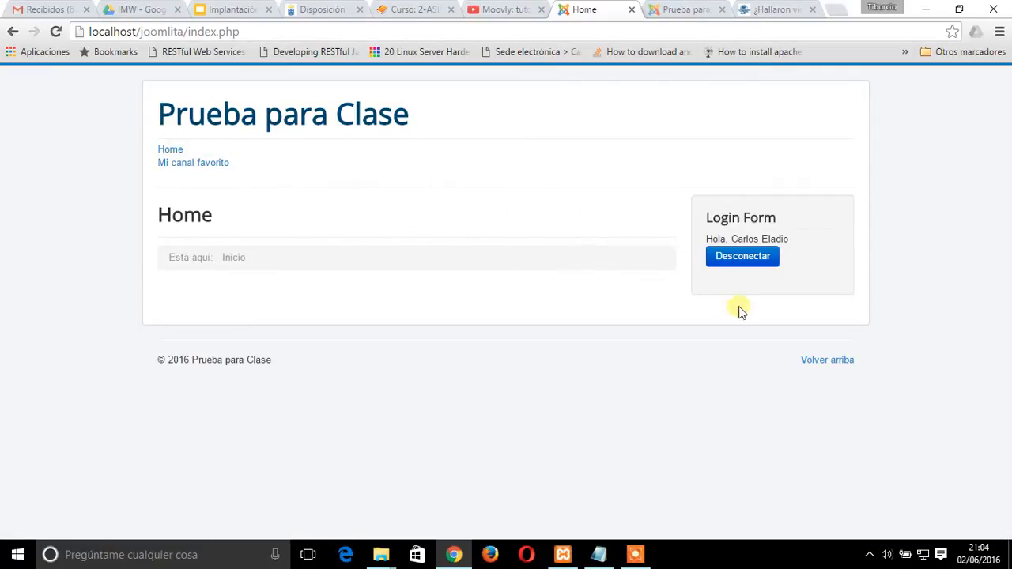
click(772, 261)
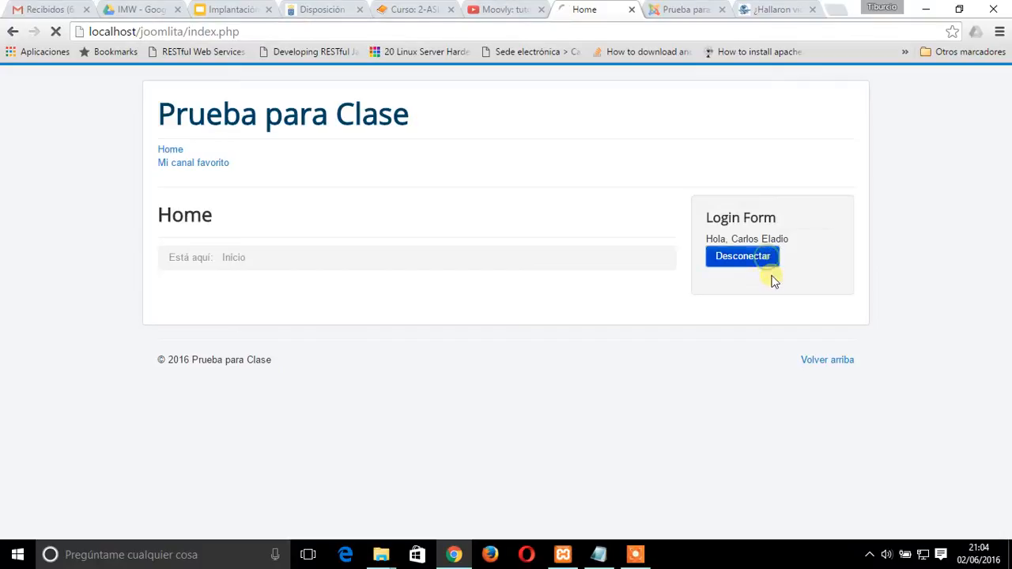
Test the Publisher account on the site's front end by entering its username and password, and log out again
click(776, 247)
text(netor)
key(BackSpace)
key(BackSpace)
key(BackSpace)
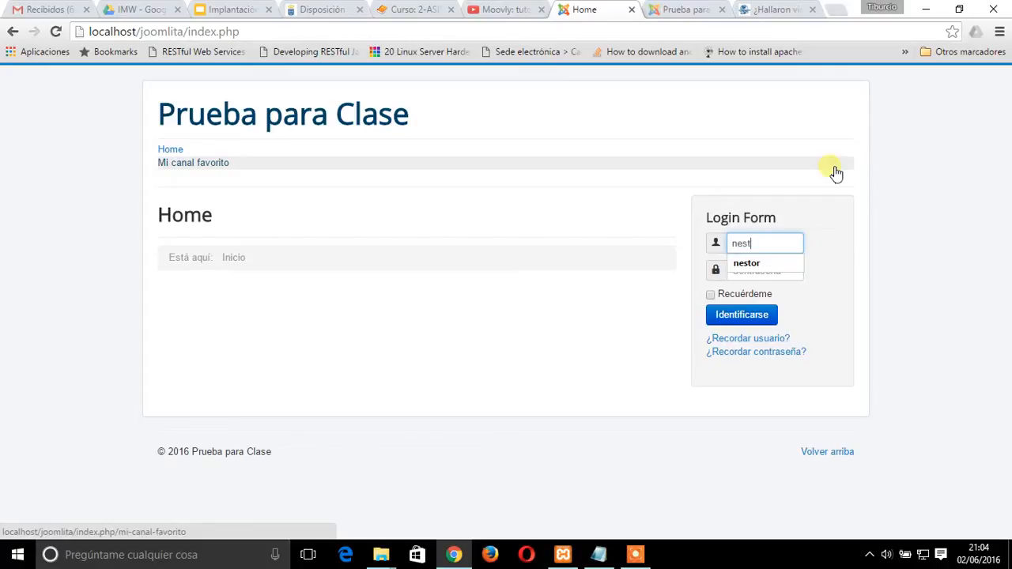
key(Tab)
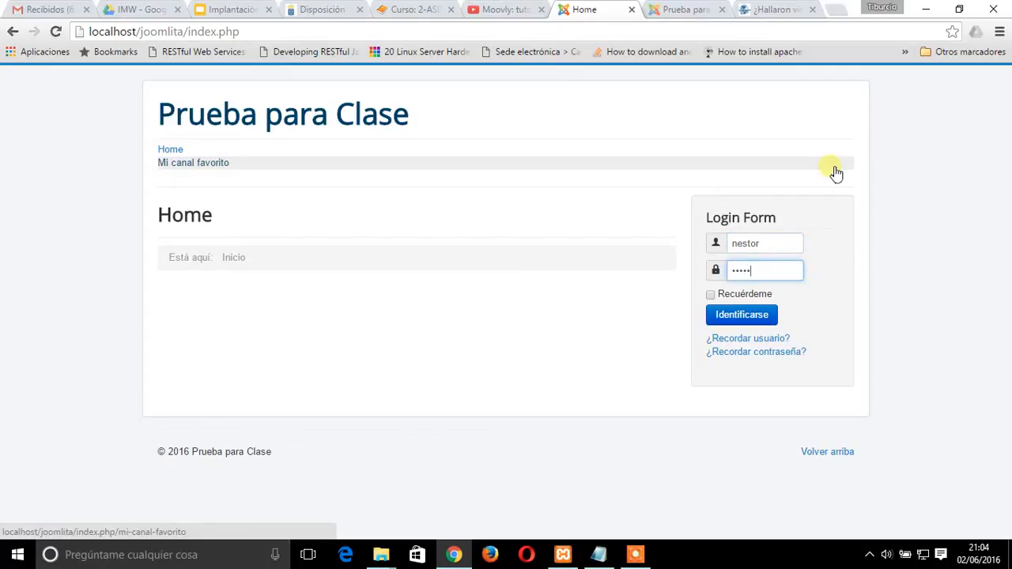
key(Return)
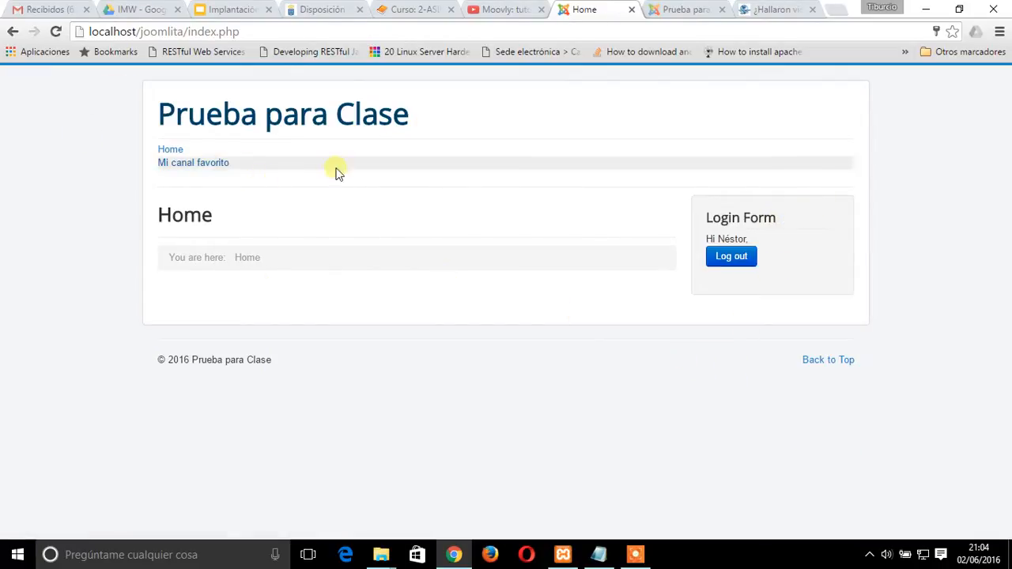
click(848, 361)
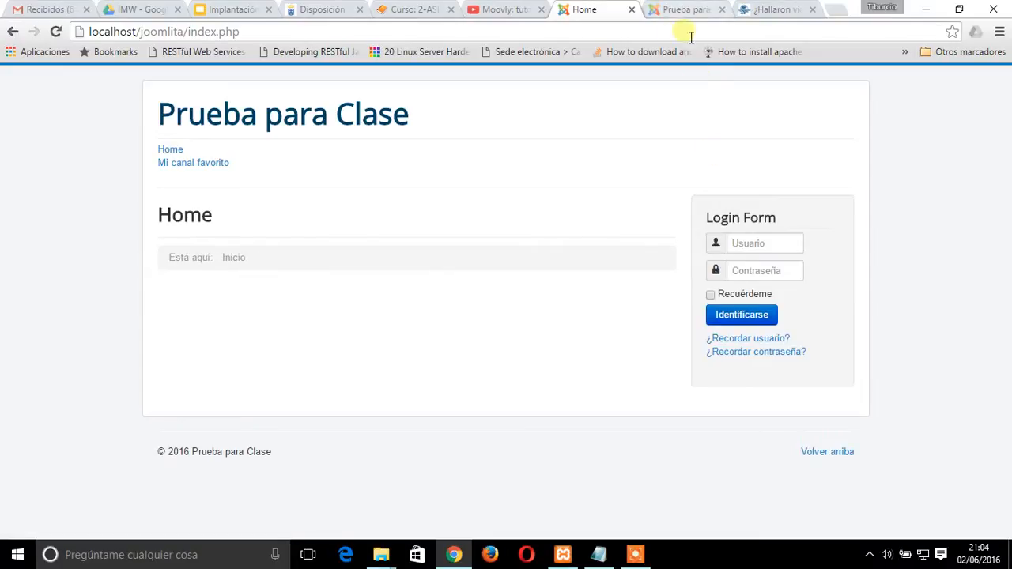
Create an article category titled "Vida Alienígena" in the Joomla administrator, save it and close its form
click(677, 9)
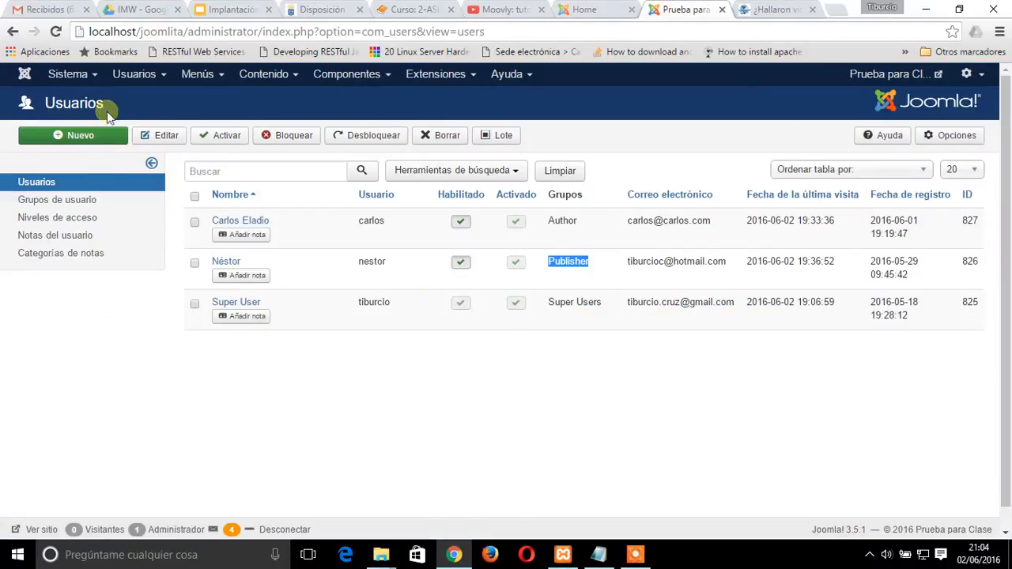
click(272, 75)
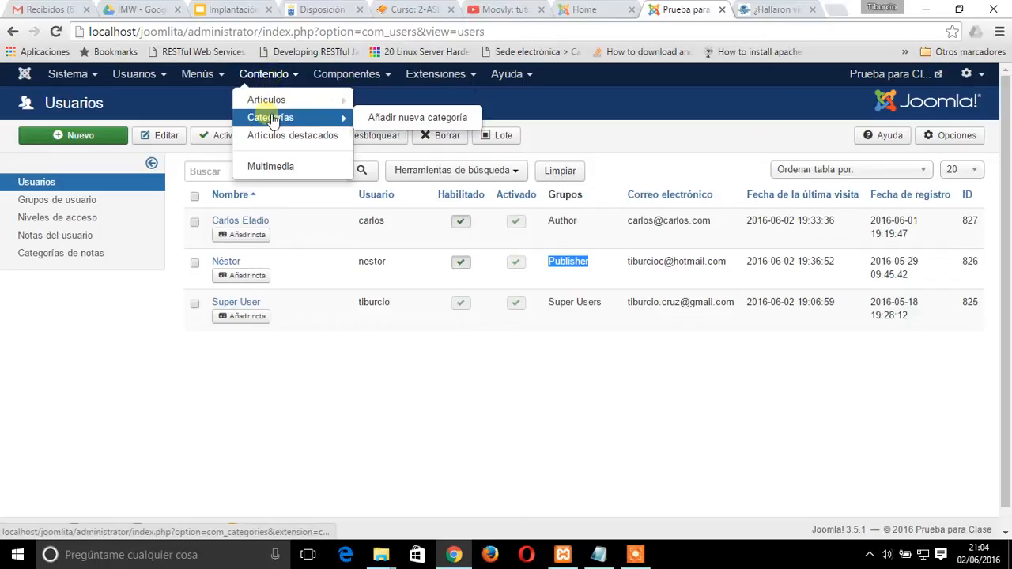
click(271, 119)
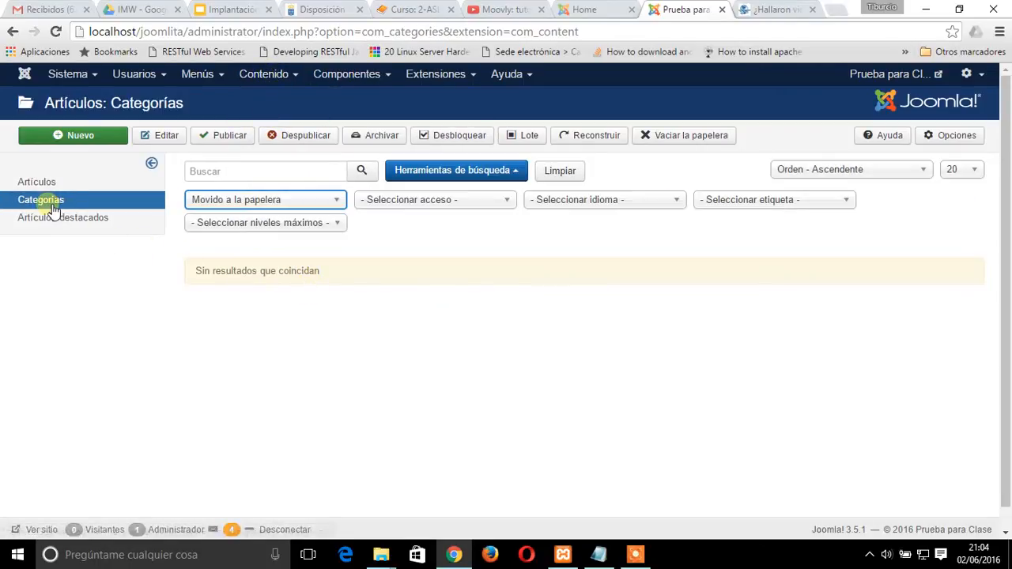
click(93, 148)
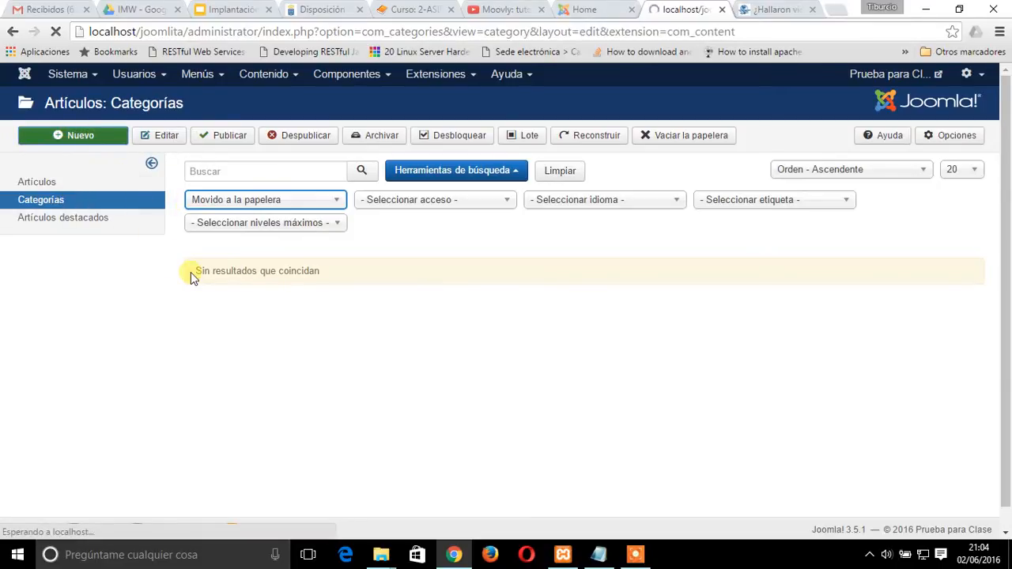
click(75, 174)
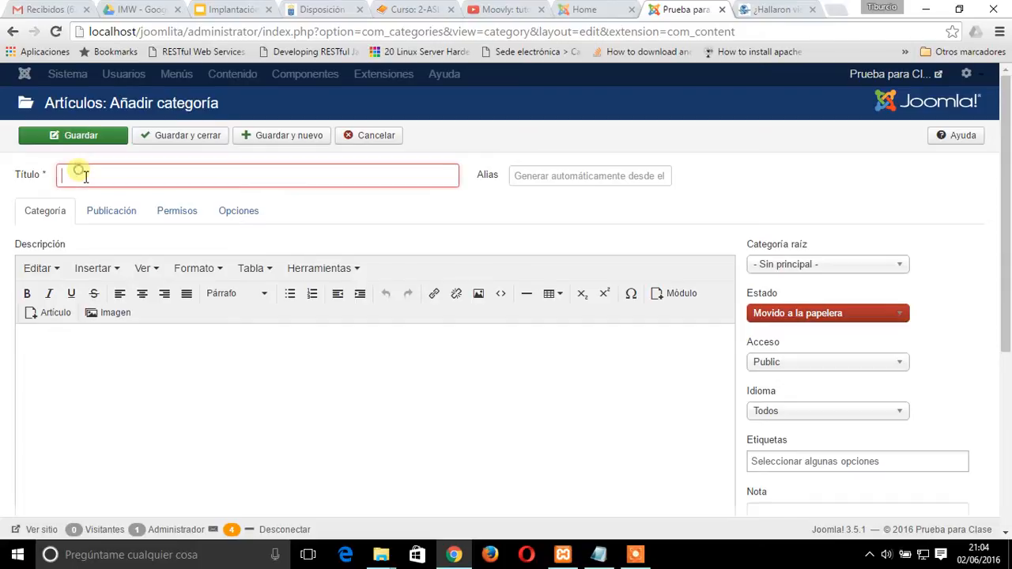
text(Vida)
key(Down)
key(Return)
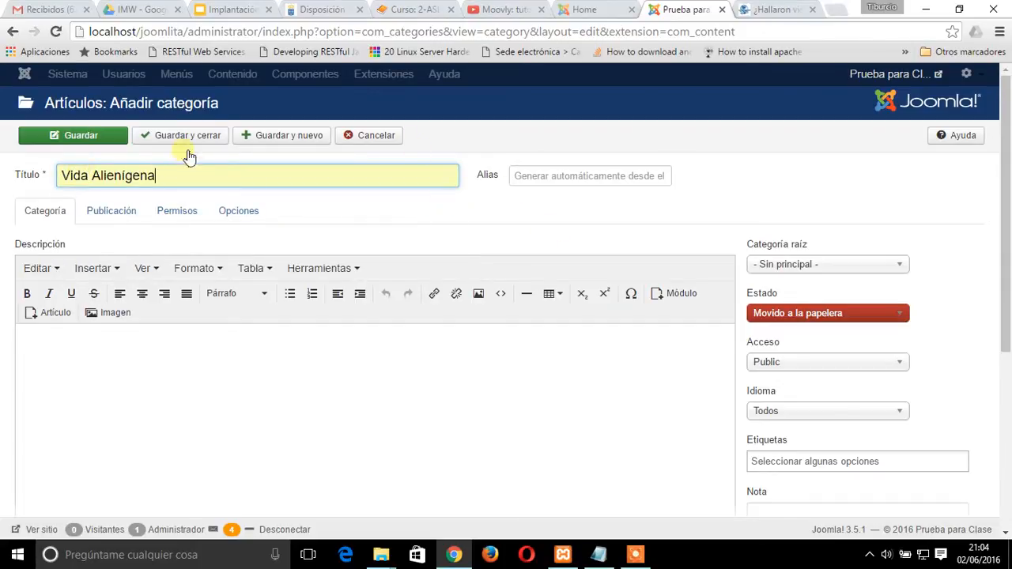
click(104, 136)
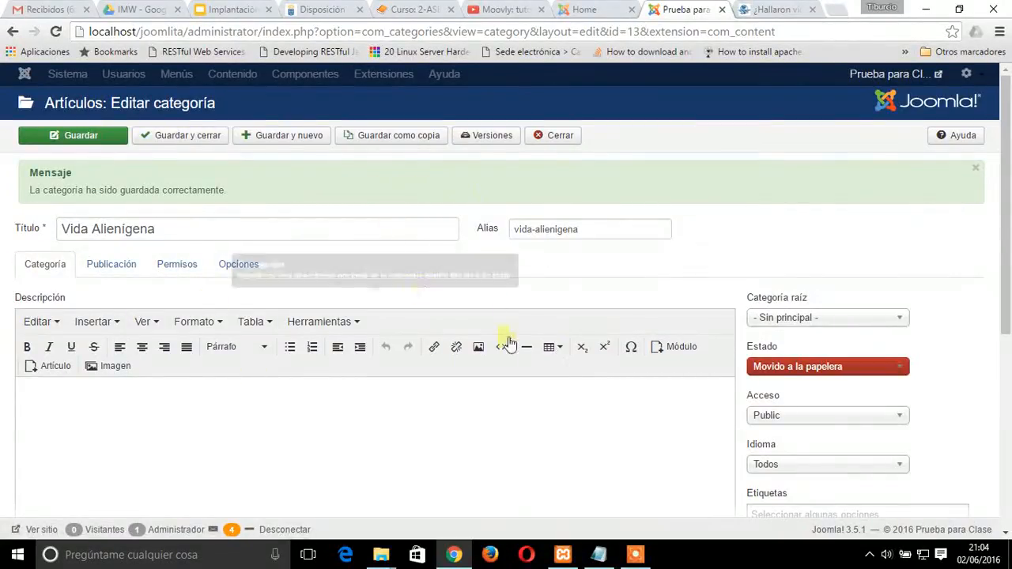
click(574, 143)
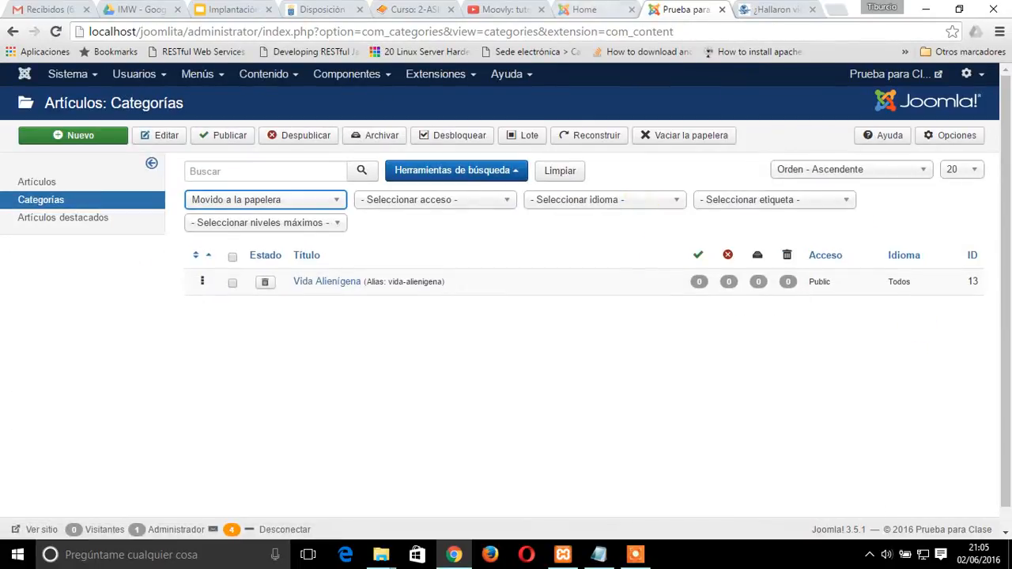
click(601, 9)
click(763, 250)
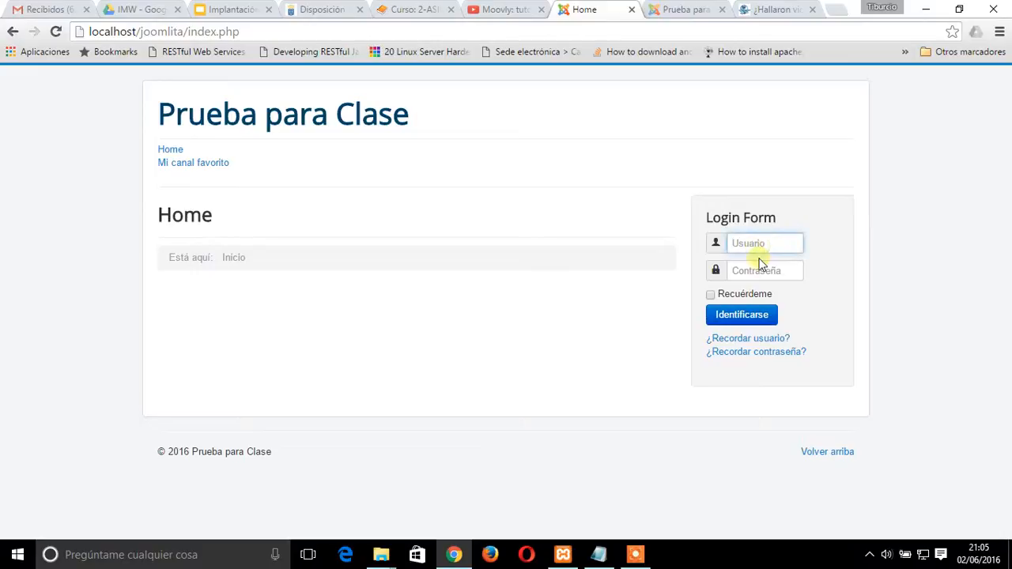
click(683, 10)
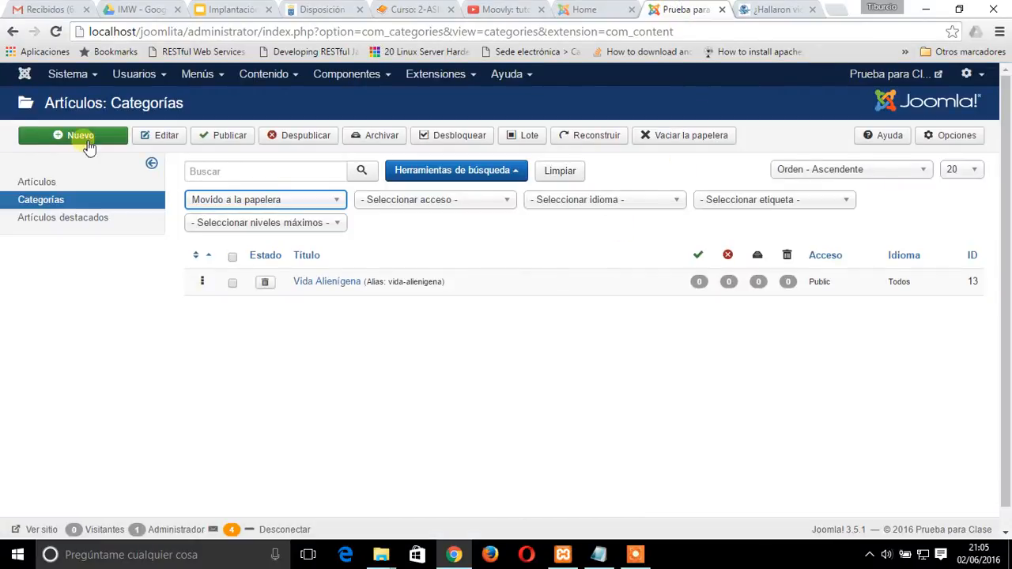
Start a new menu item in the Main Menu
click(208, 77)
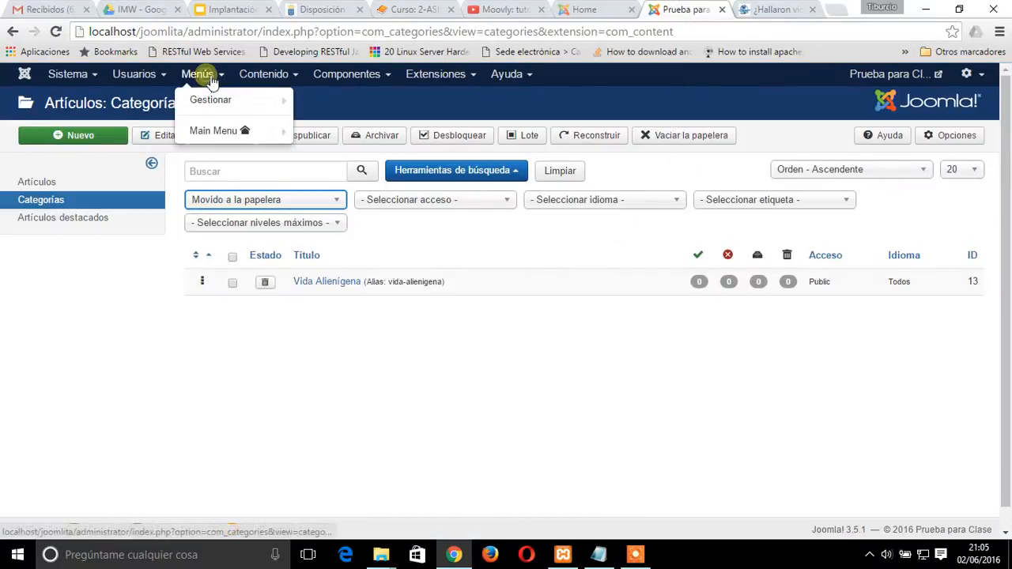
click(213, 131)
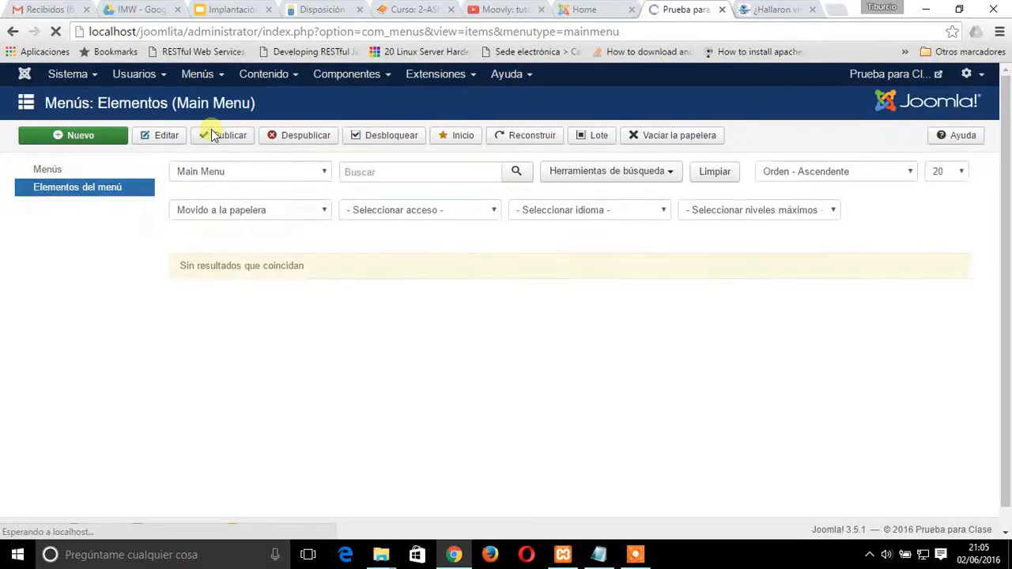
click(85, 135)
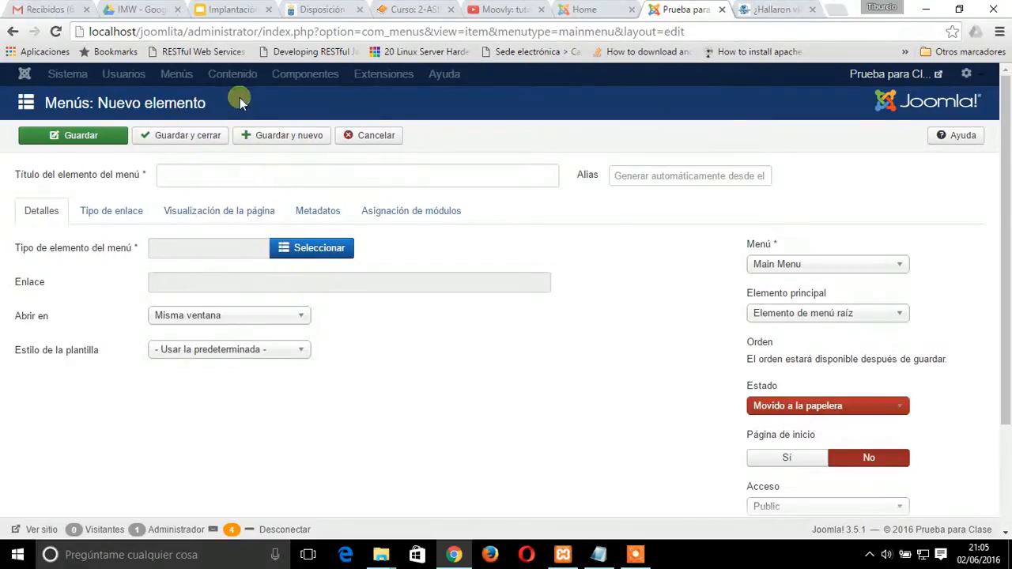
Set the new menu item's type to the article option "Mostrar una categoría en formato lista"
click(322, 253)
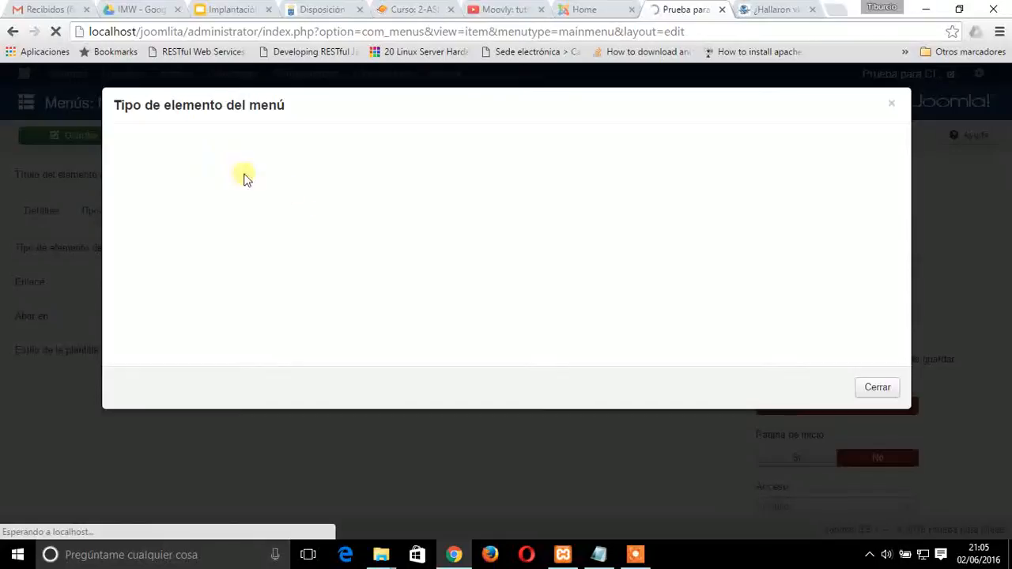
click(153, 145)
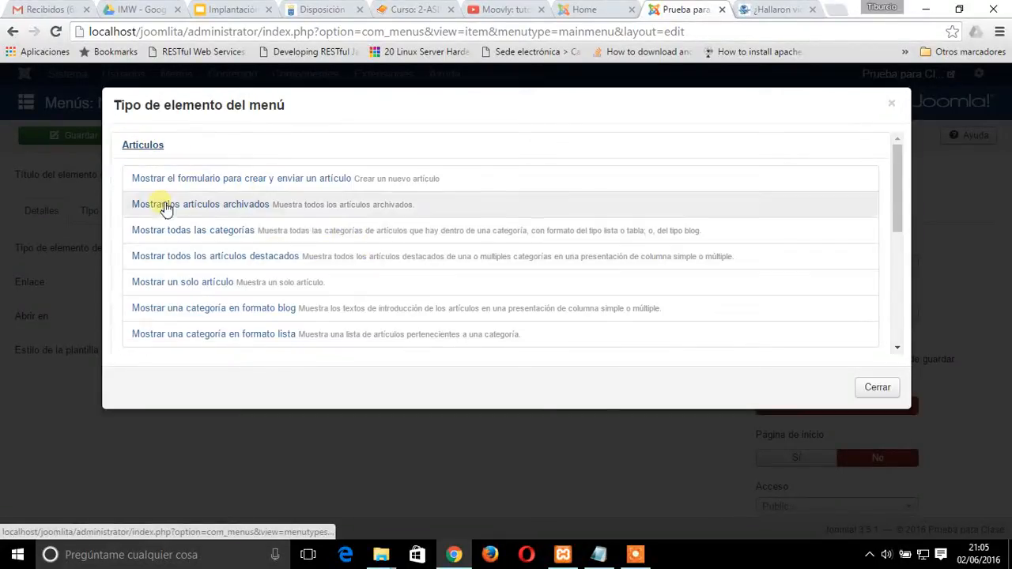
scroll(430, 278, down, 3)
scroll(431, 278, up, 1)
scroll(429, 278, up, 2)
scroll(429, 278, down, 1)
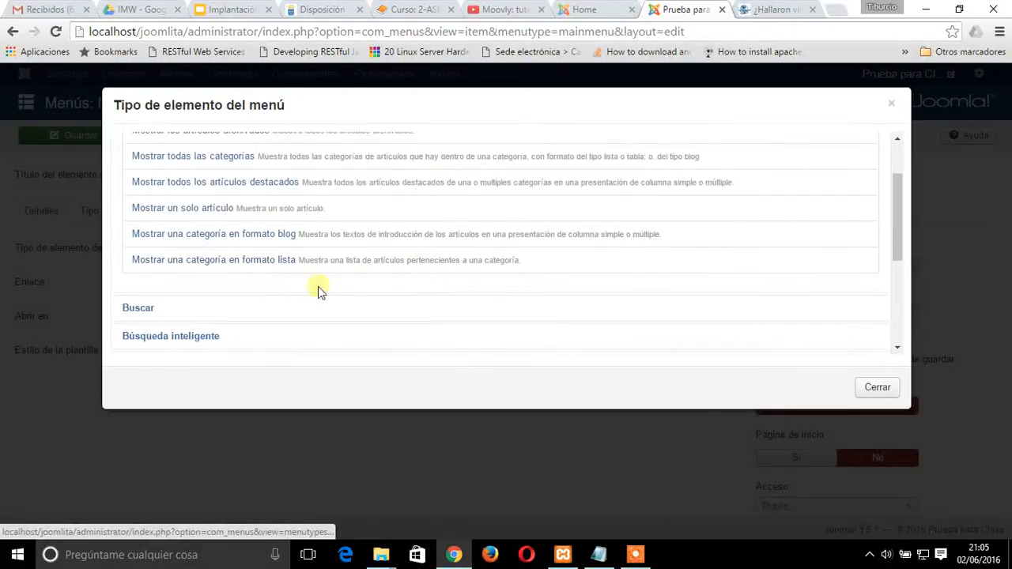
scroll(317, 246, up, 2)
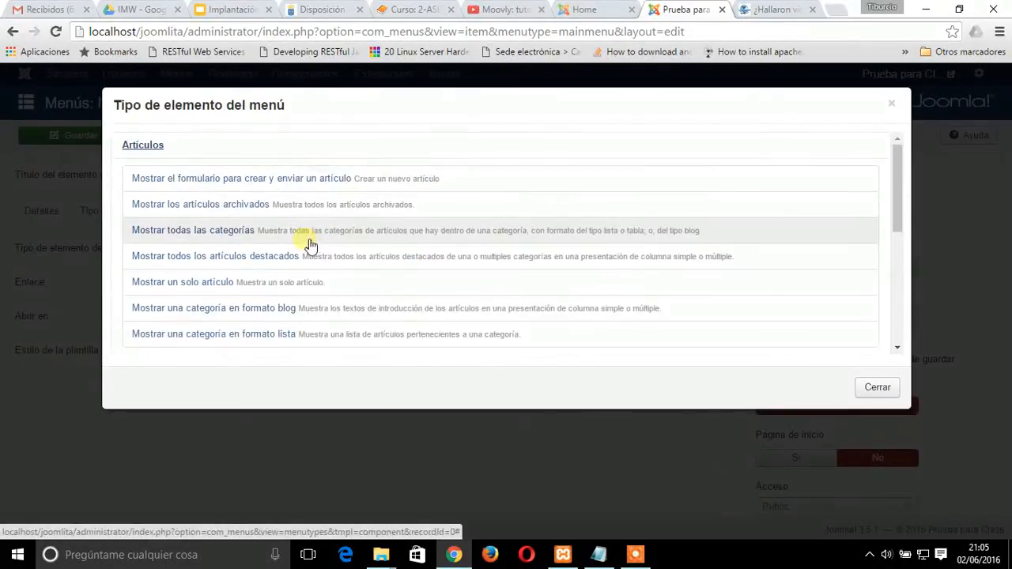
scroll(260, 287, down, 1)
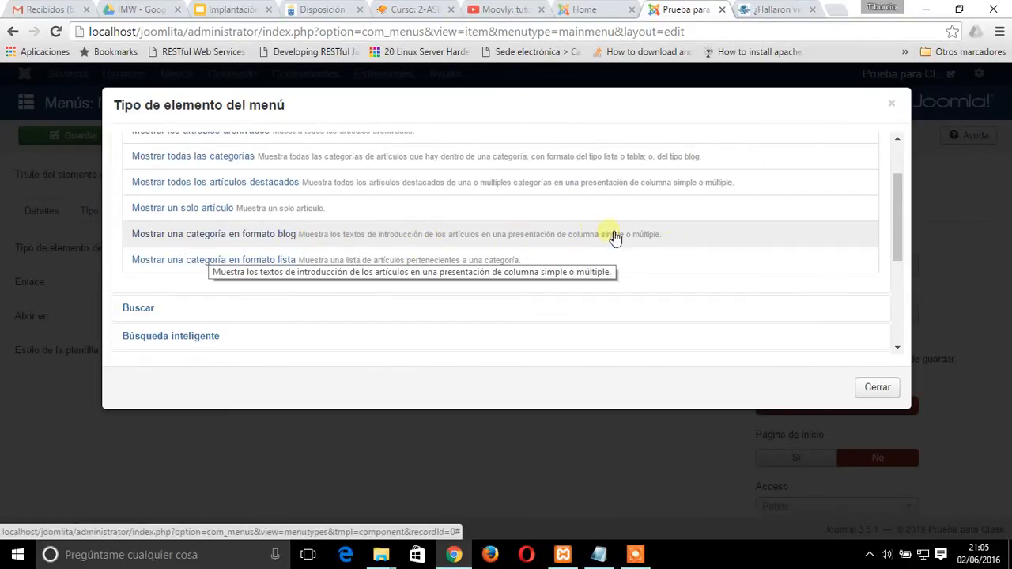
click(277, 260)
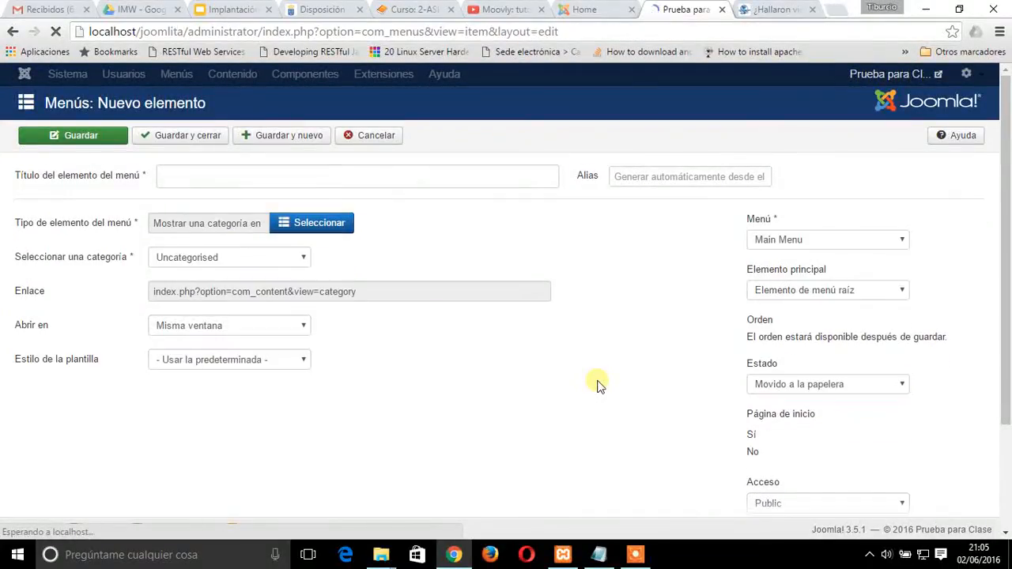
Look through the category choices for the new menu item and cancel its creation
click(300, 285)
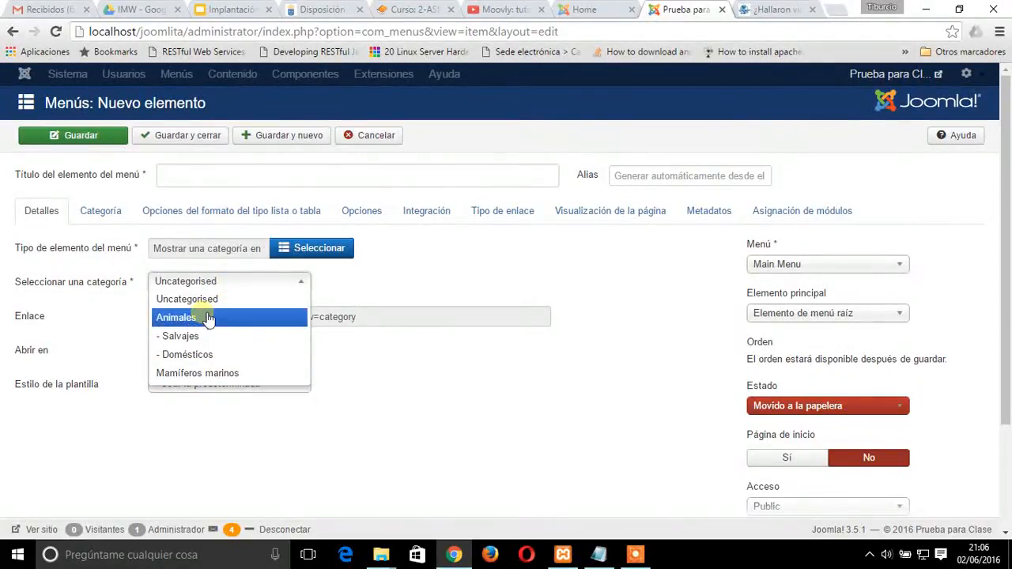
click(535, 264)
click(371, 135)
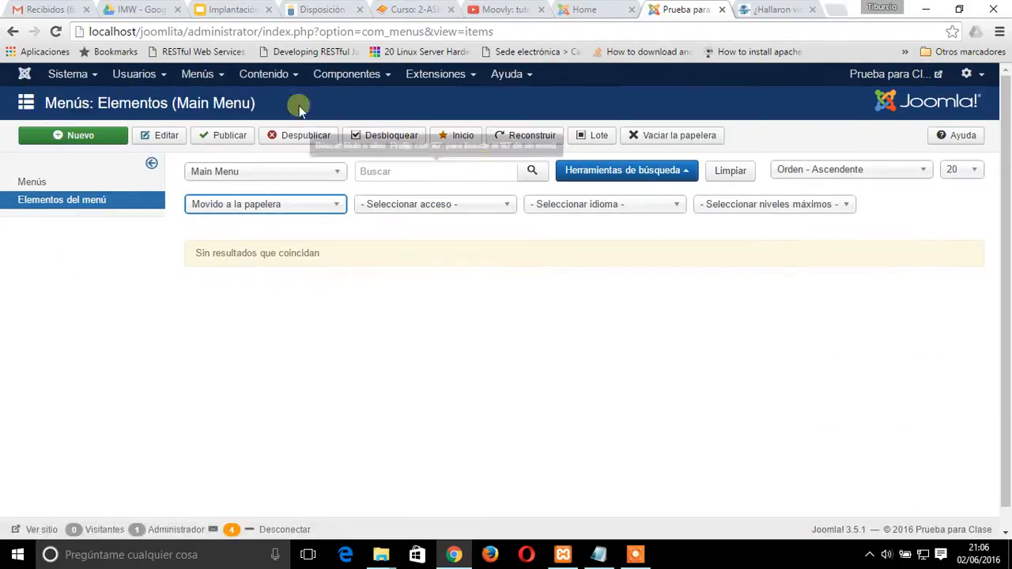
Check the article categories list for Vida Alienígena and return to the Main Menu items
mouse_move(290, 76)
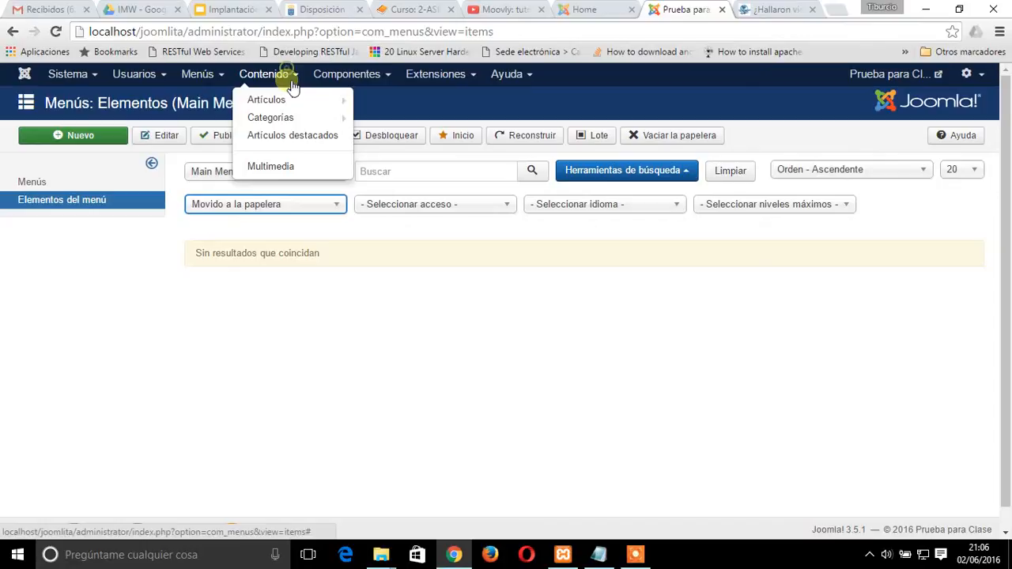
click(275, 118)
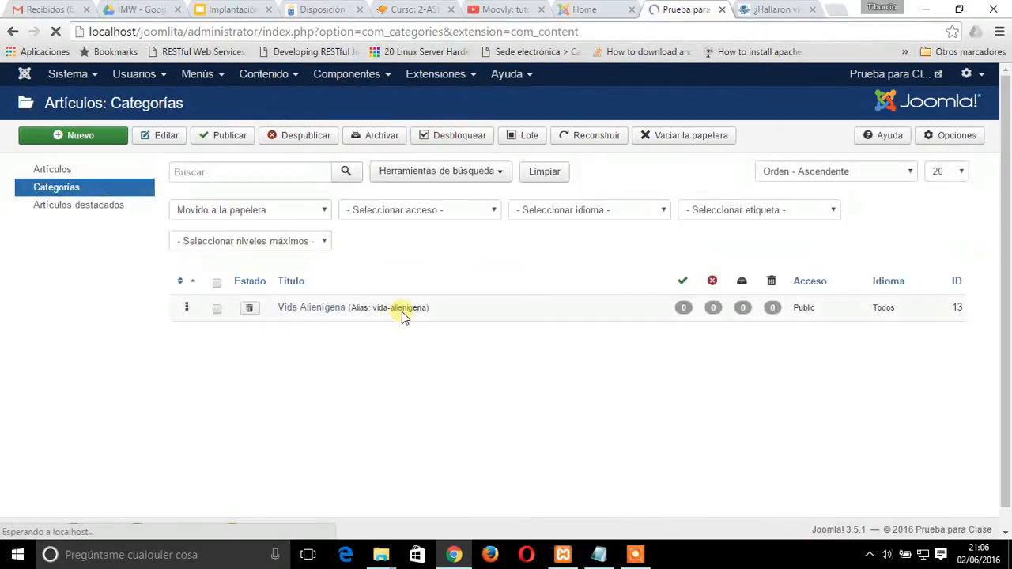
click(42, 204)
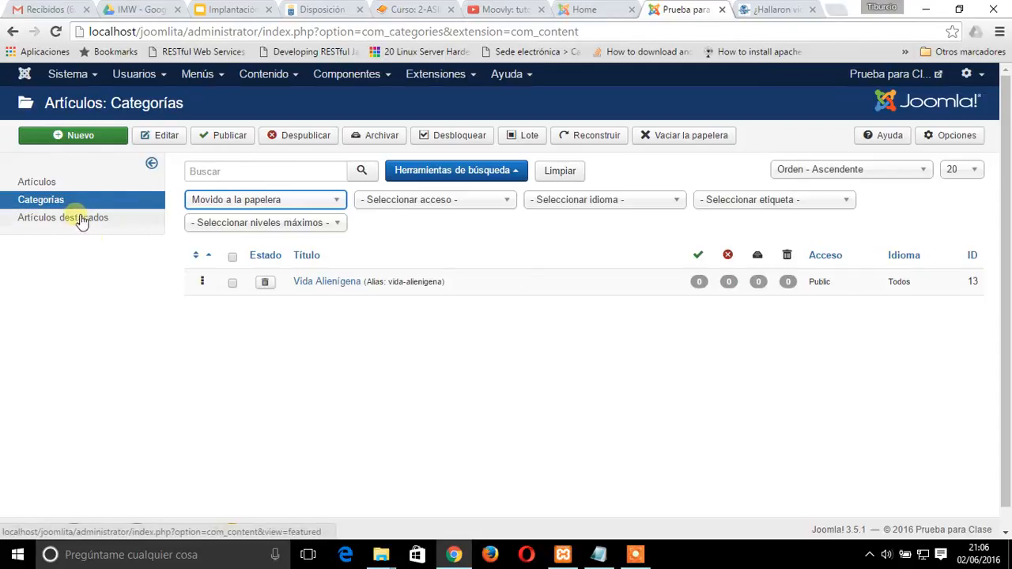
click(207, 75)
mouse_move(217, 105)
click(212, 132)
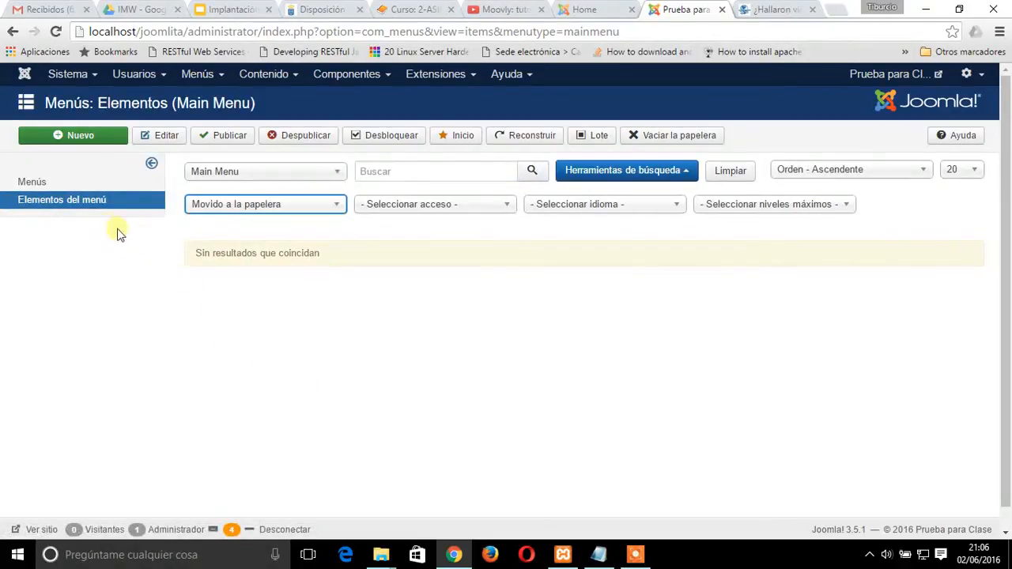
click(42, 204)
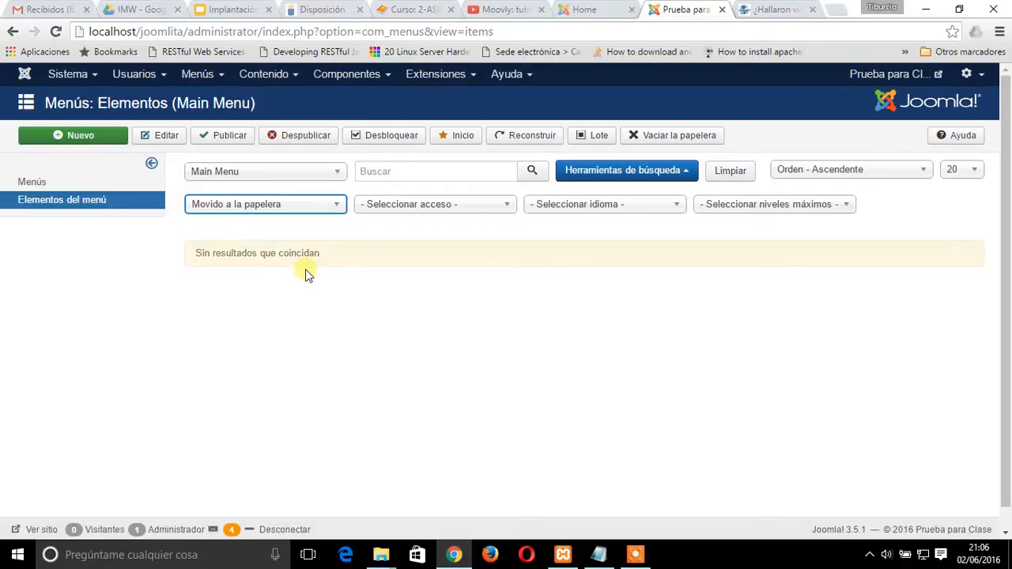
Start a new Main Menu item titled "Vida Alienígena"
click(84, 139)
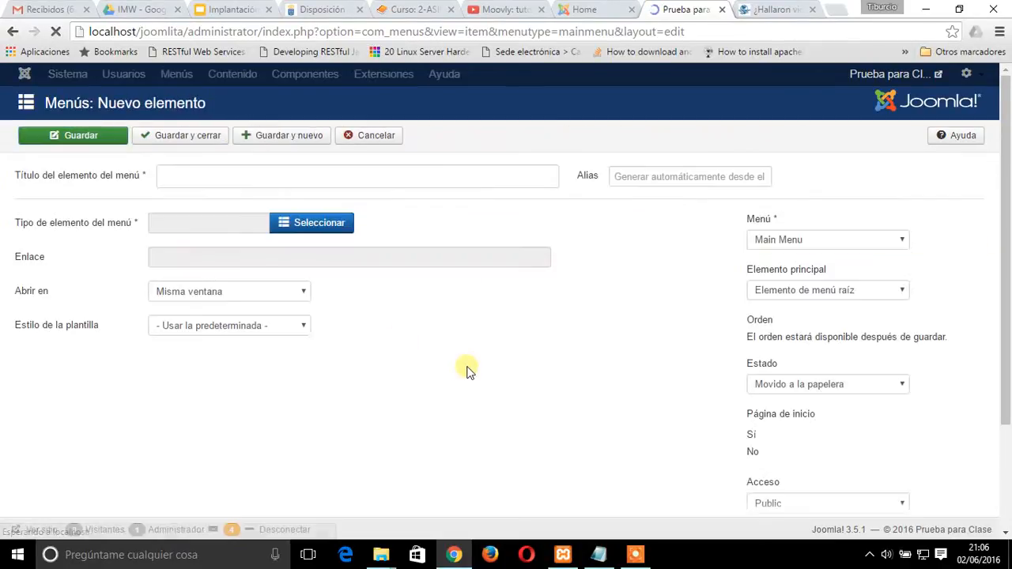
click(203, 175)
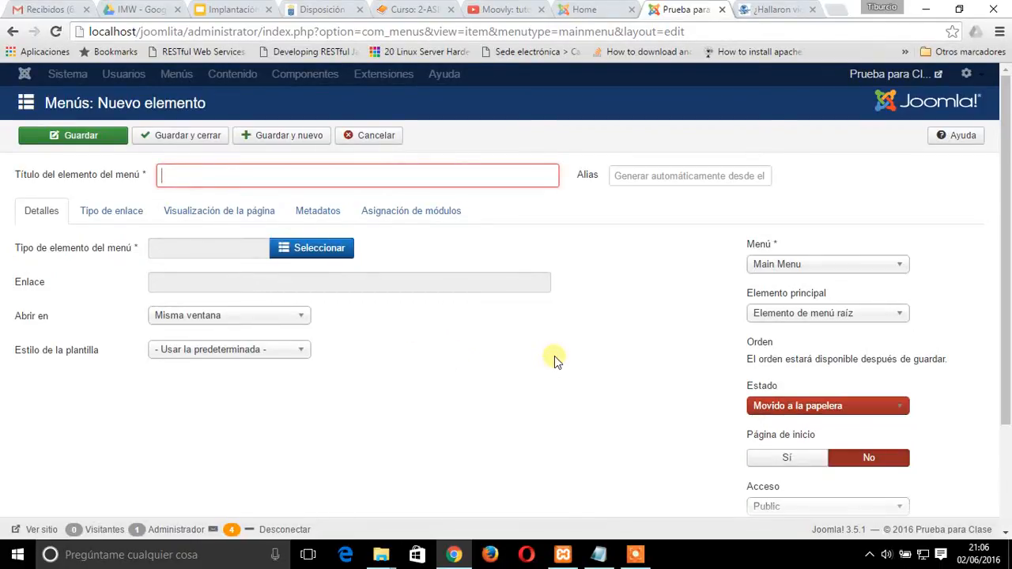
text(Vida)
key(Down)
key(Return)
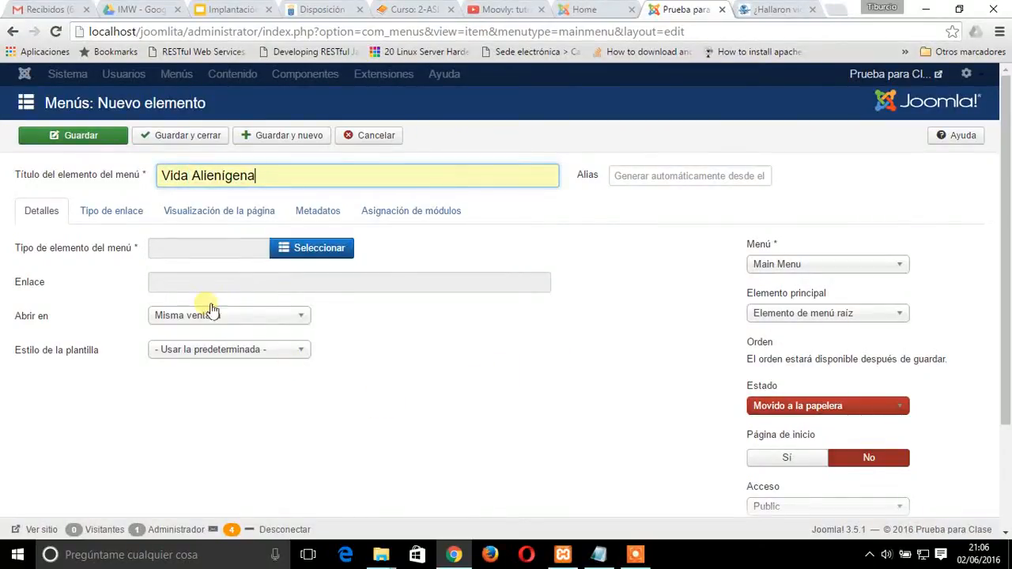
Set the Vida Alienígena menu item's type to the article option "Mostrar una categoría en formato lista"
click(341, 248)
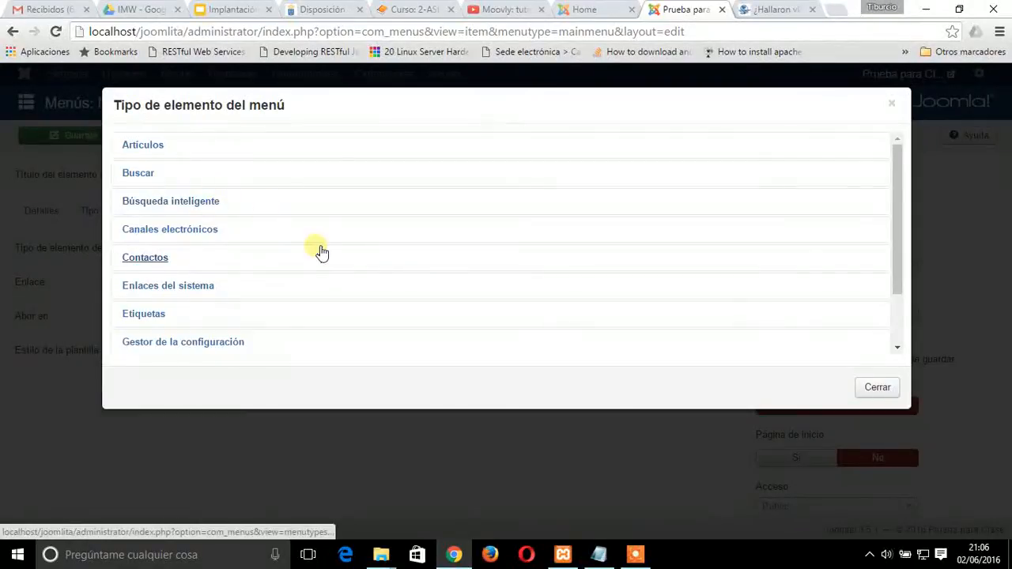
scroll(318, 253, down, 2)
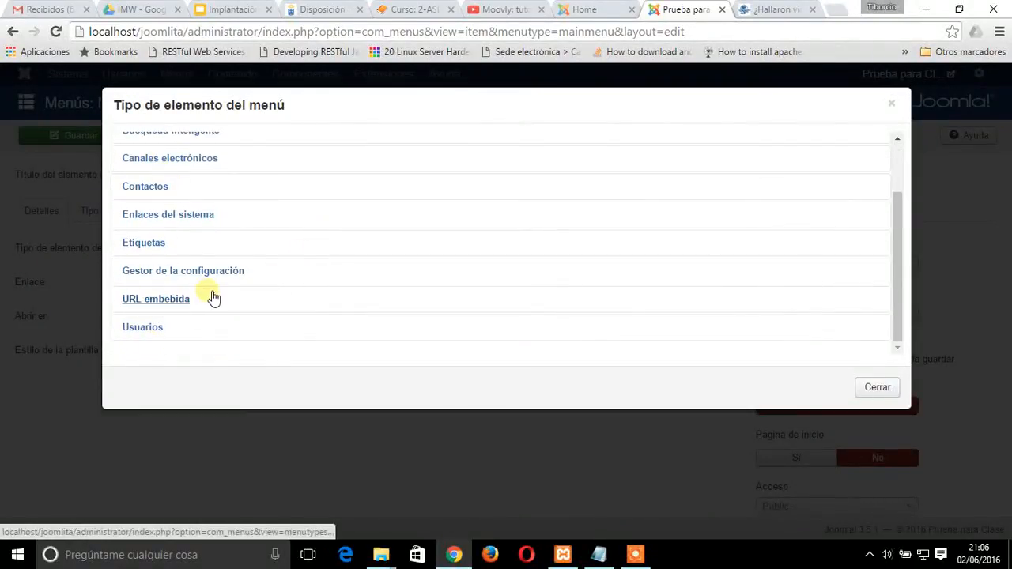
scroll(198, 245, up, 3)
click(154, 145)
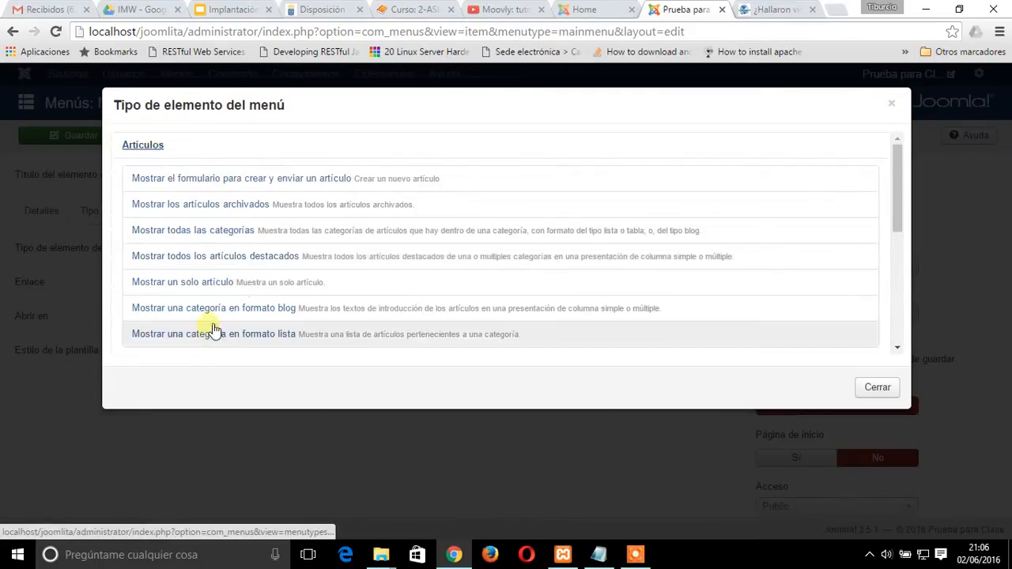
click(277, 335)
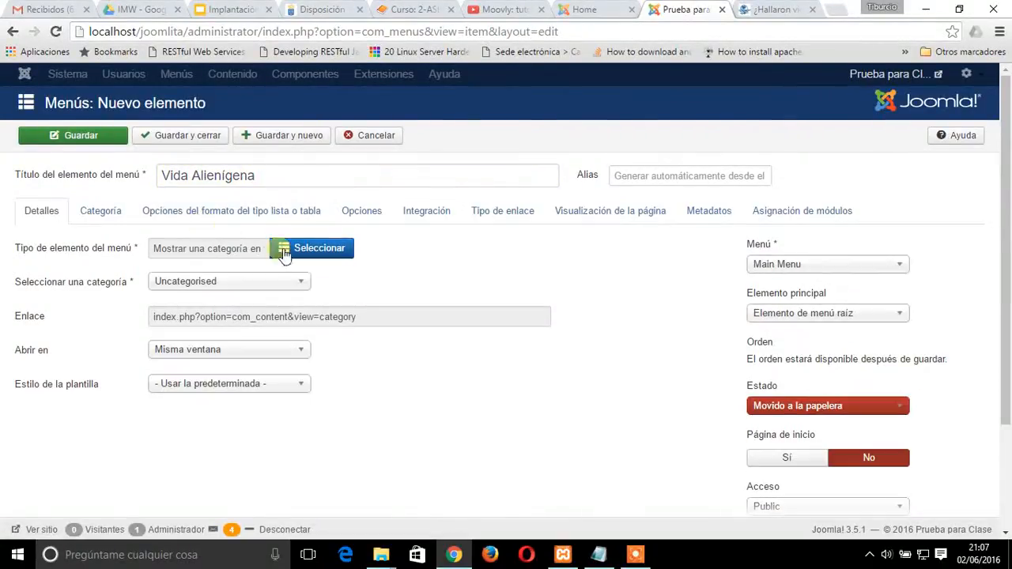
Check the category choices for the Vida Alienígena menu item and save it with the category Uncategorised
click(305, 285)
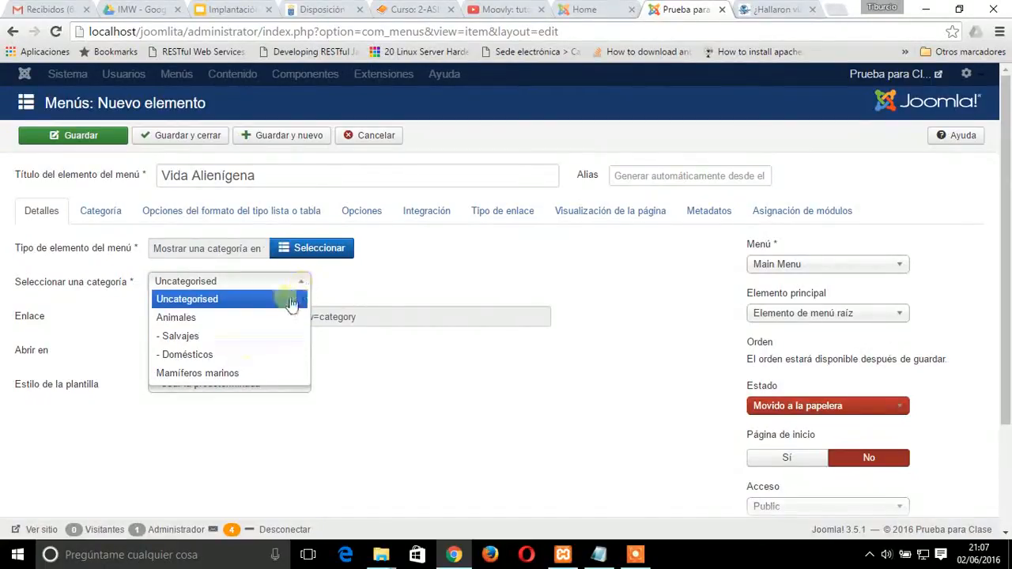
click(199, 446)
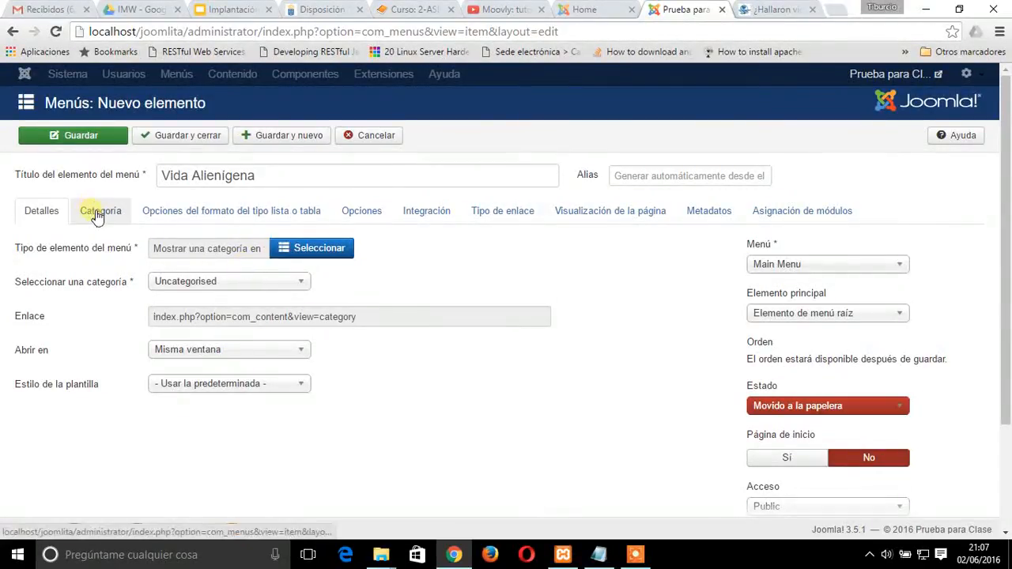
mouse_move(79, 354)
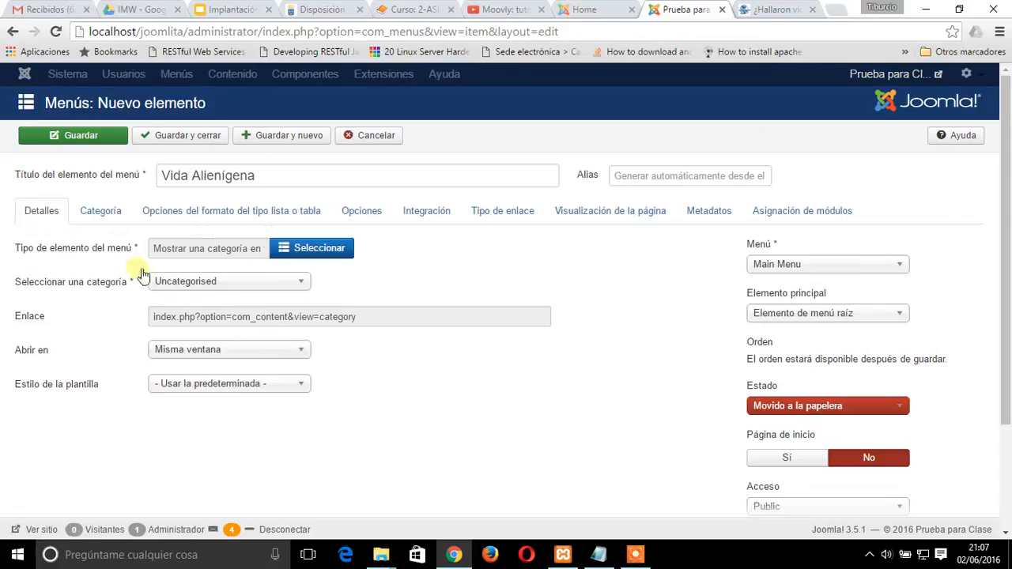
click(89, 147)
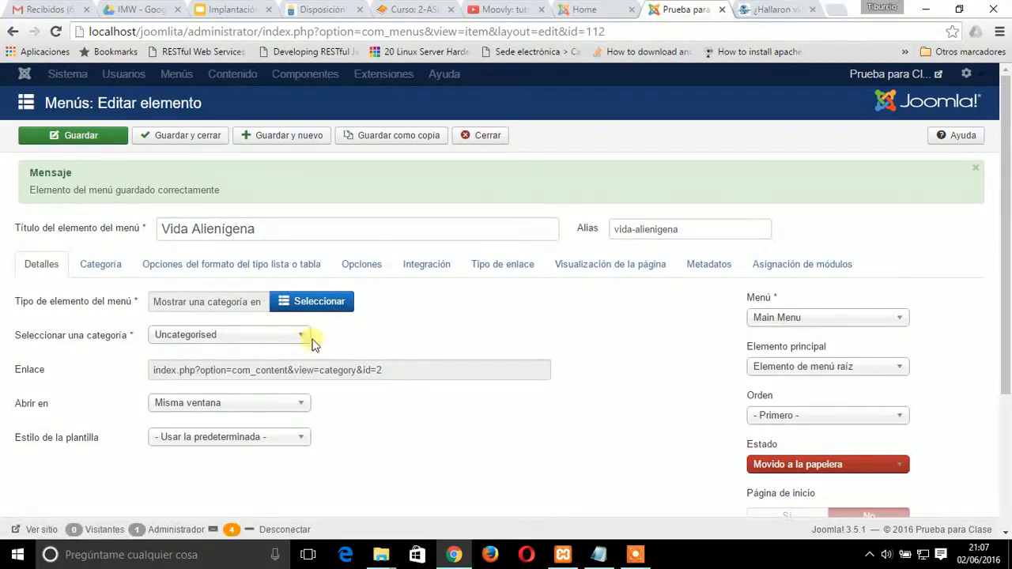
Examine the saved menu item's category and menu choices and its remaining settings
click(306, 338)
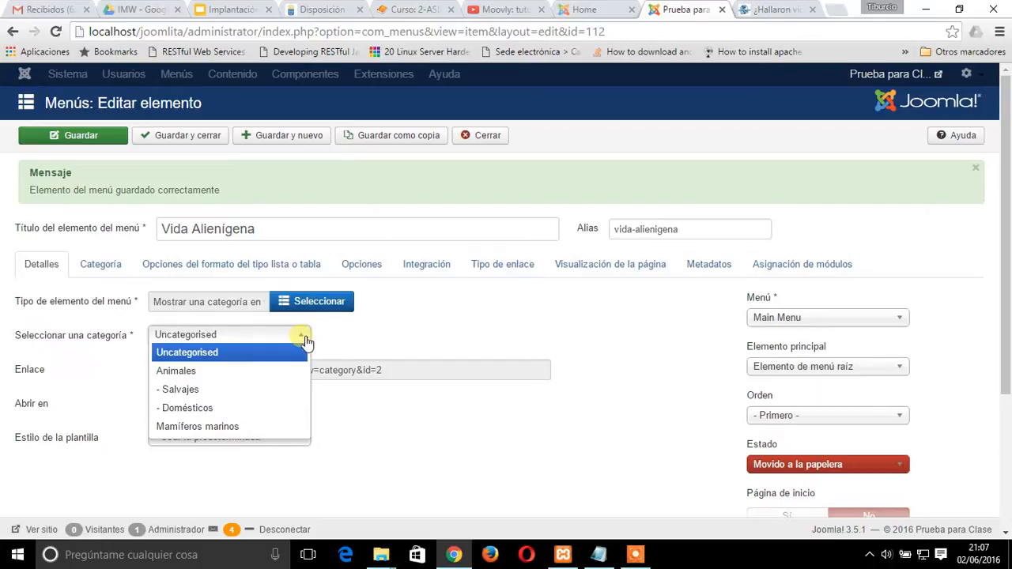
click(865, 320)
click(870, 322)
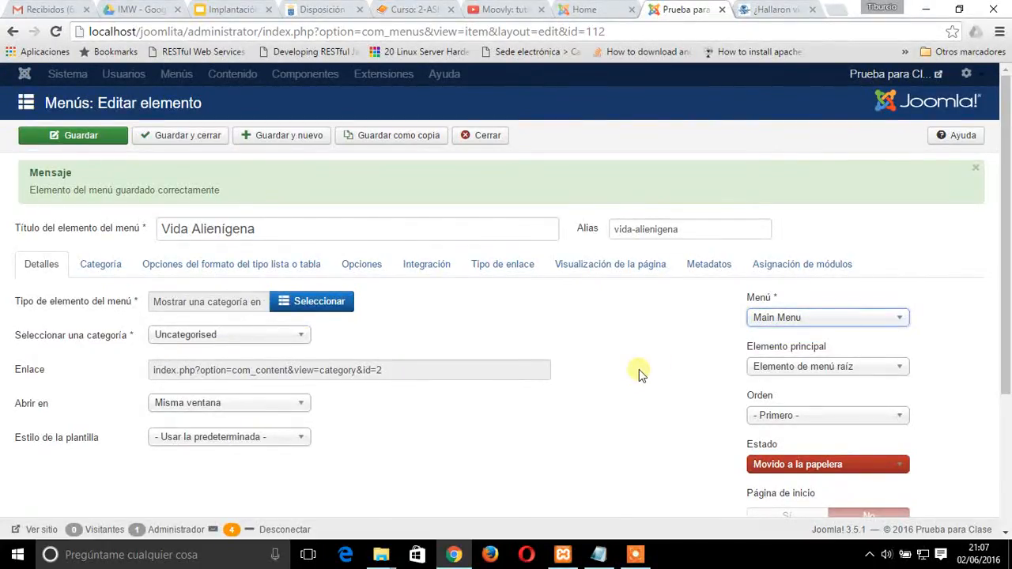
scroll(639, 370, down, 3)
scroll(639, 369, up, 2)
scroll(639, 370, down, 2)
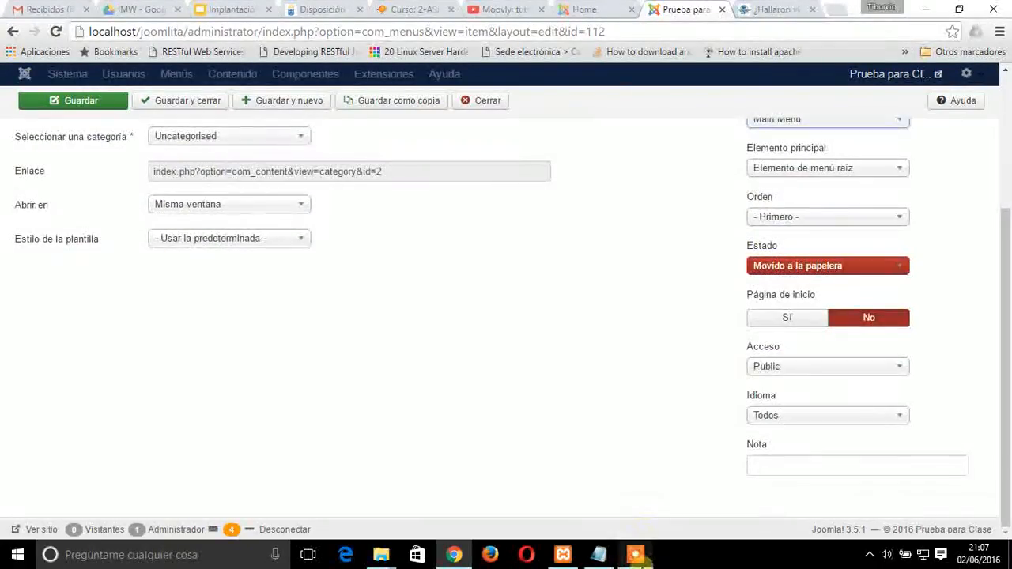
click(639, 540)
click(586, 505)
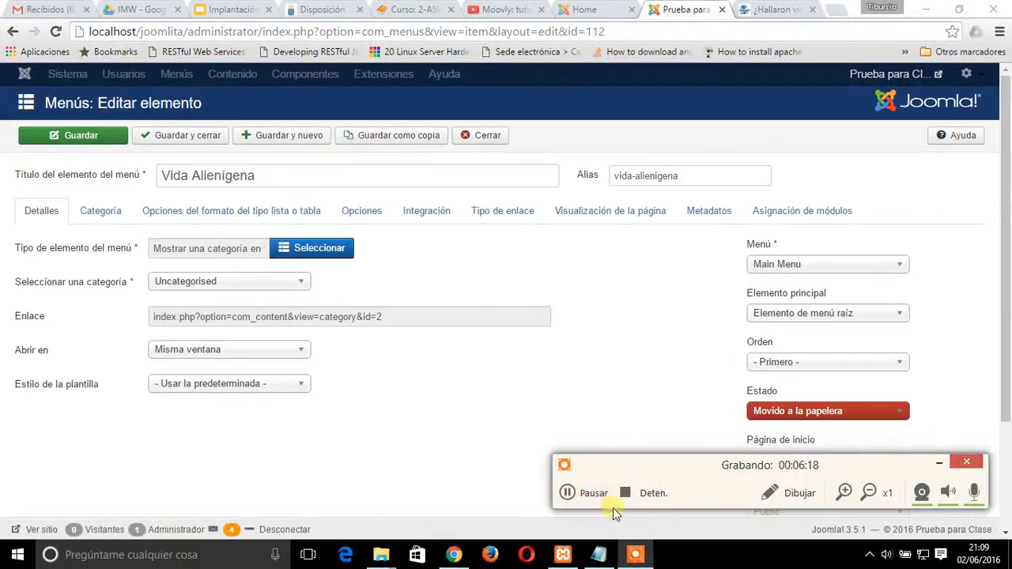
click(939, 463)
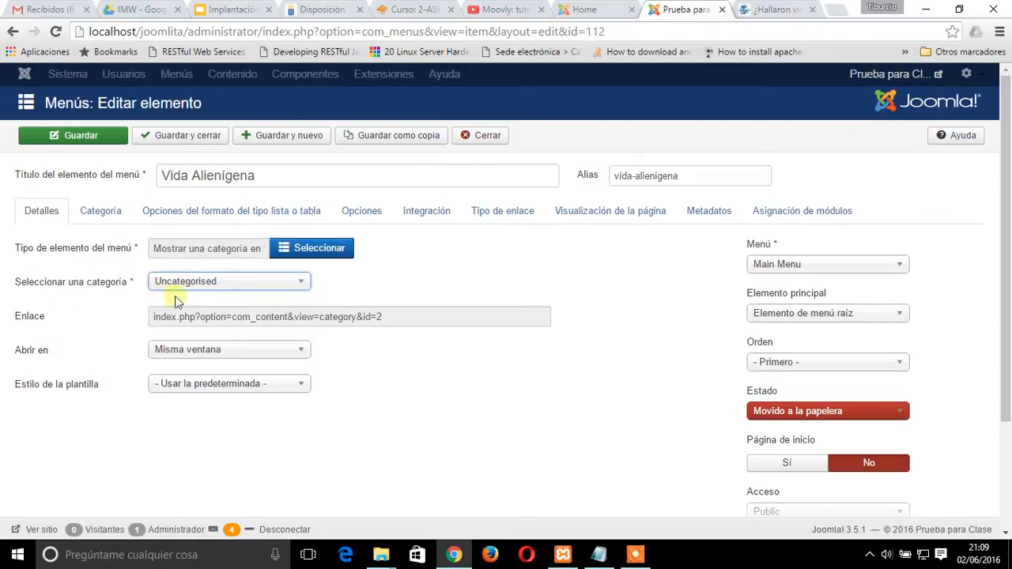
Recheck the categories available to the Vida Alienígena menu item and close its form
click(265, 285)
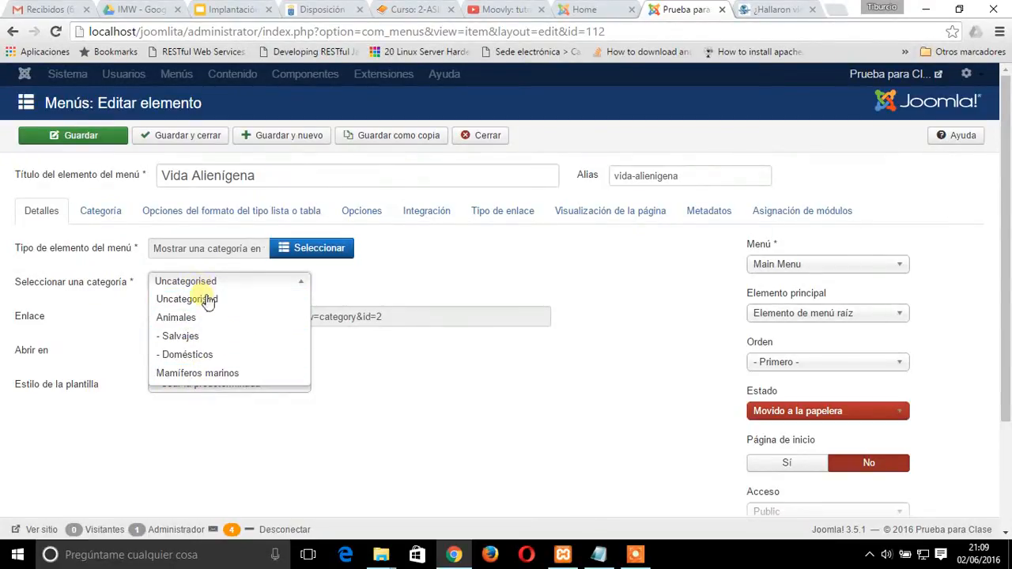
click(441, 417)
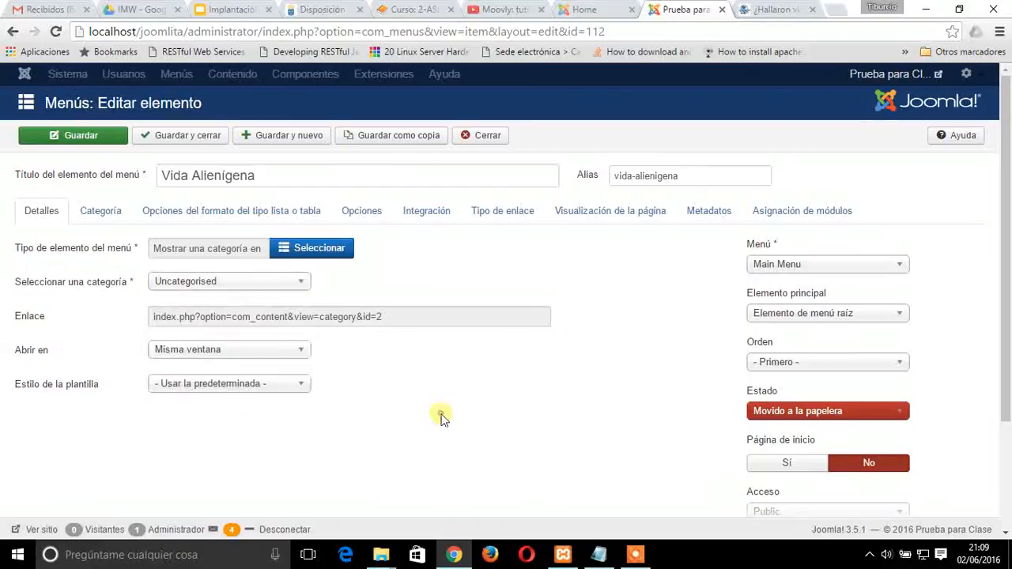
click(484, 135)
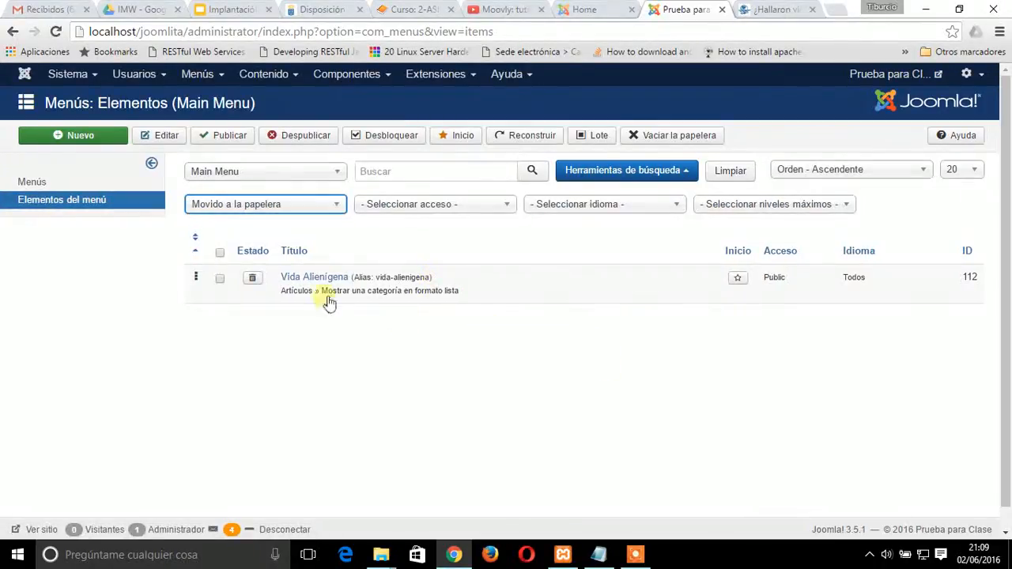
Set the status of the article category Vida Alienígena to Publicado and save it
click(295, 76)
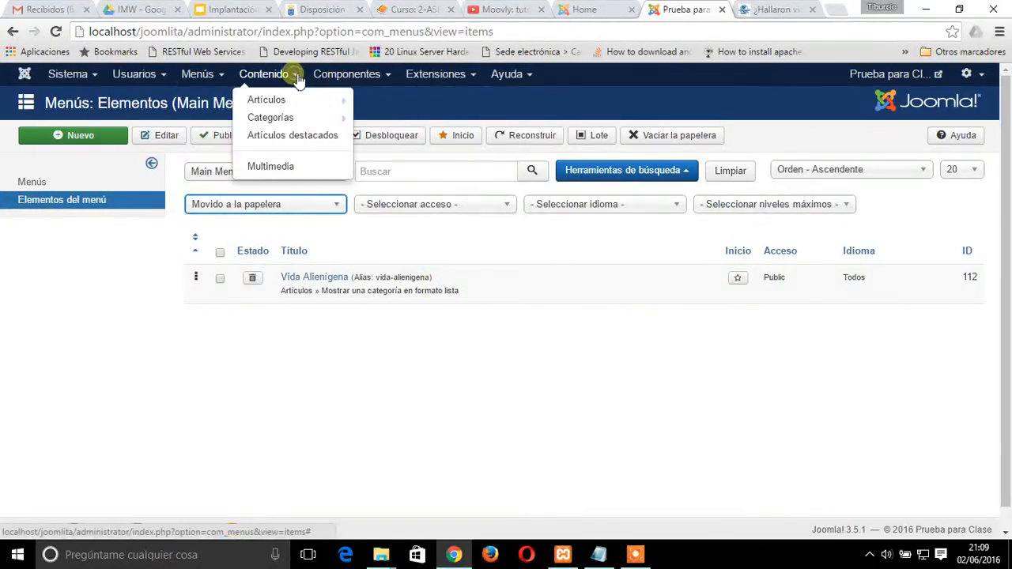
click(295, 115)
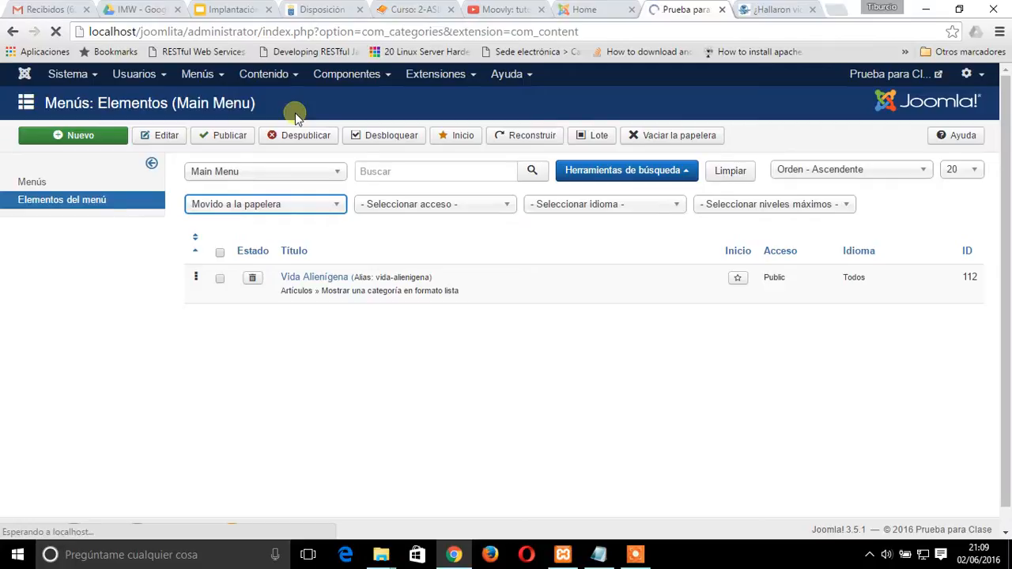
click(330, 283)
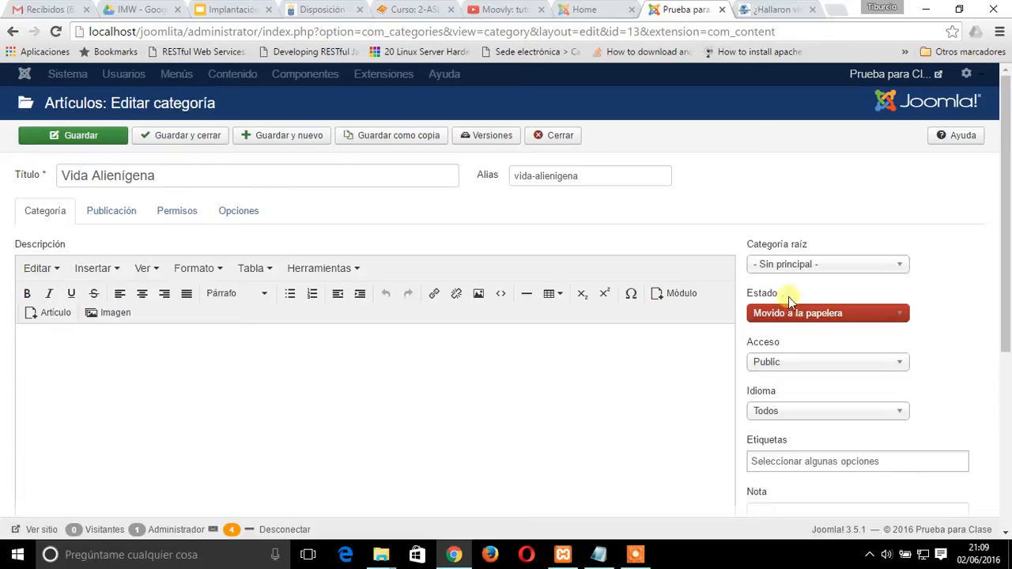
click(905, 318)
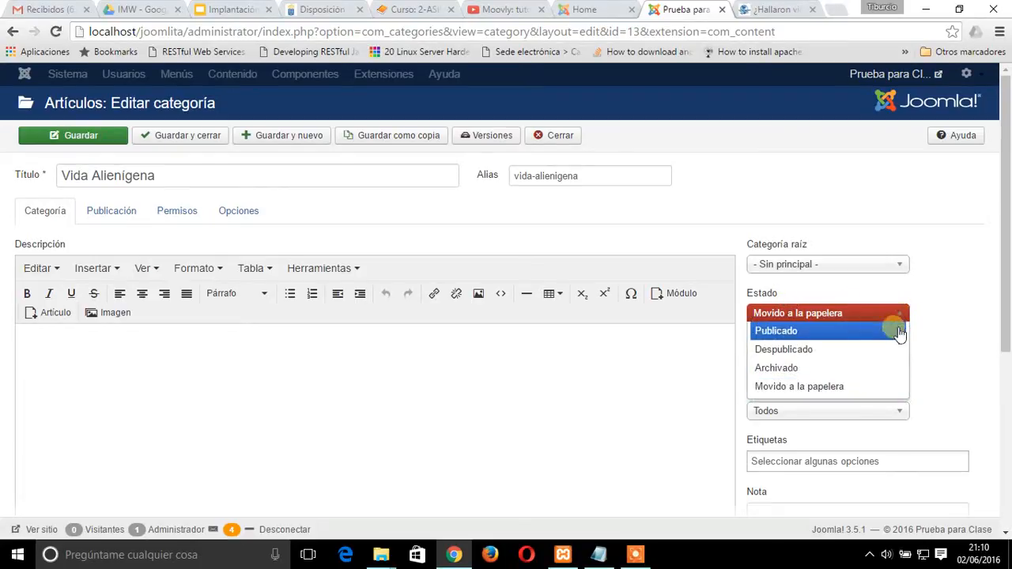
click(898, 332)
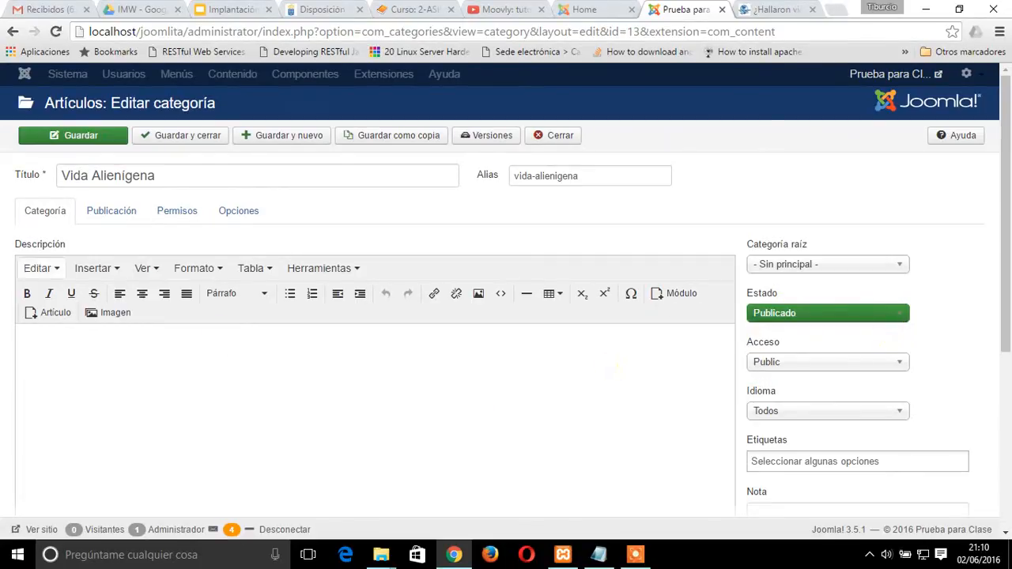
click(84, 135)
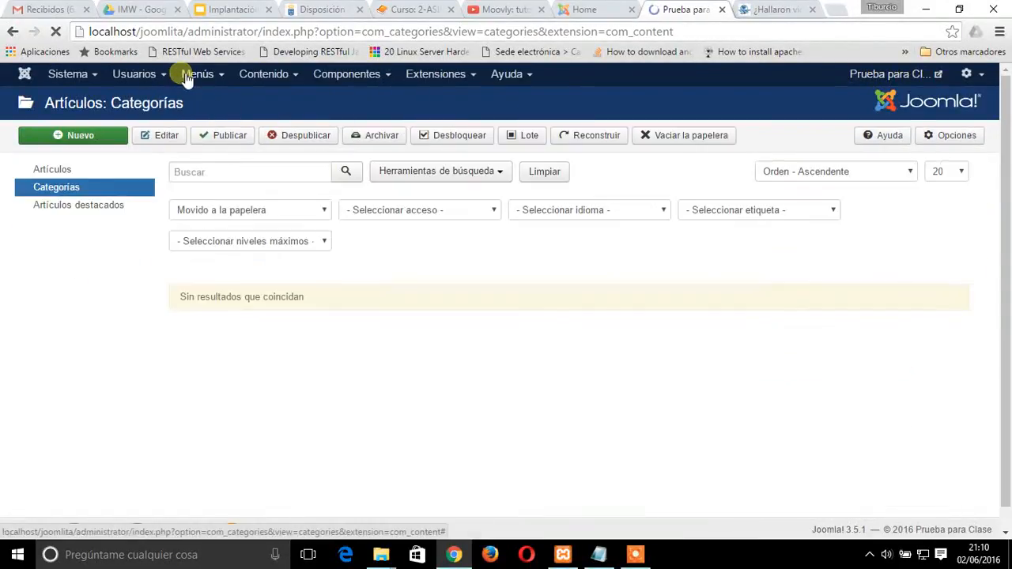
Open the trashed Vida Alienígena item in the Main Menu, set its category to Vida Alienígena and save it
click(198, 73)
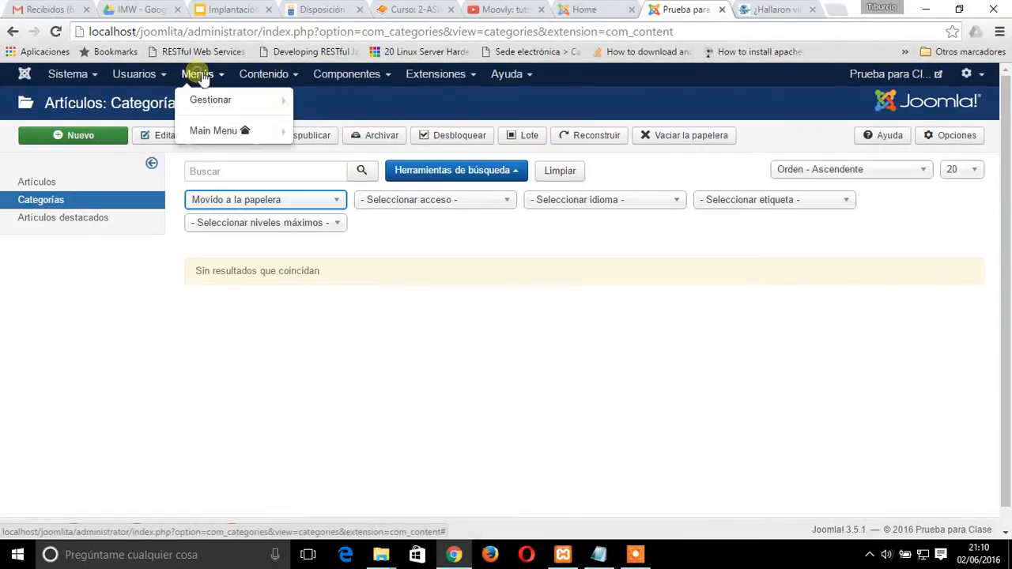
click(214, 133)
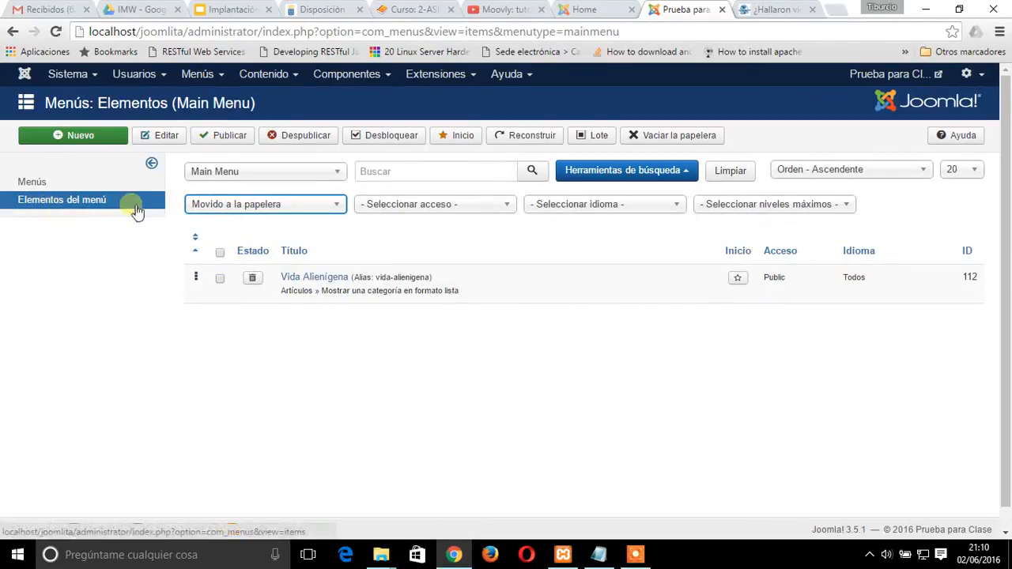
click(330, 282)
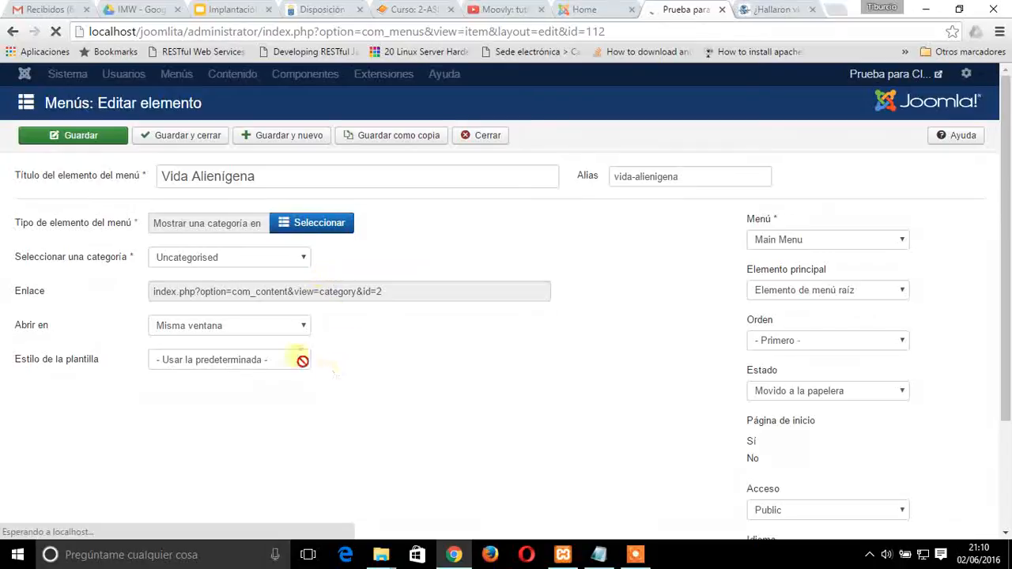
click(306, 285)
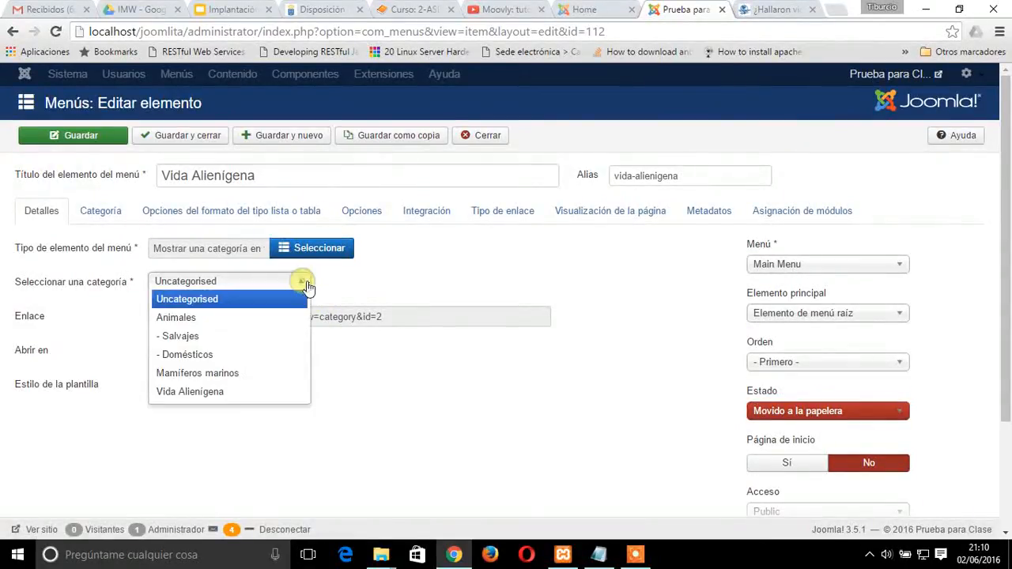
click(220, 393)
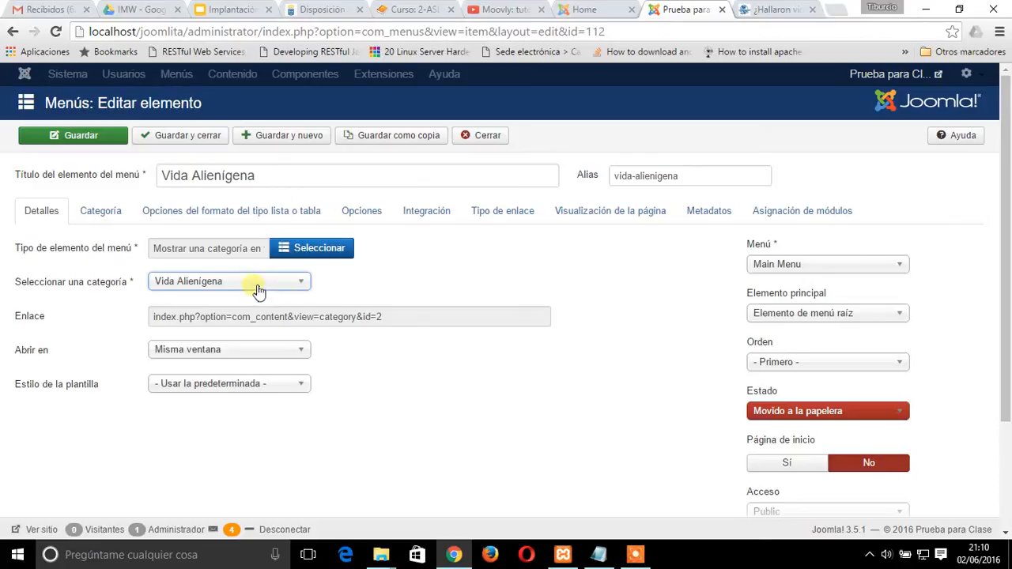
click(64, 139)
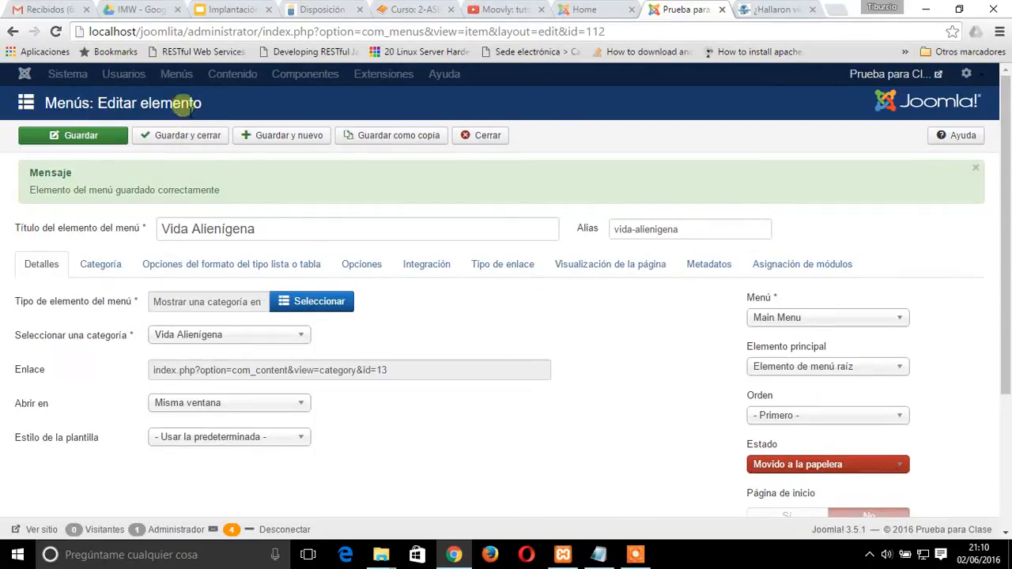
Set the status of the Vida Alienígena menu item to Publicado and save it
click(882, 464)
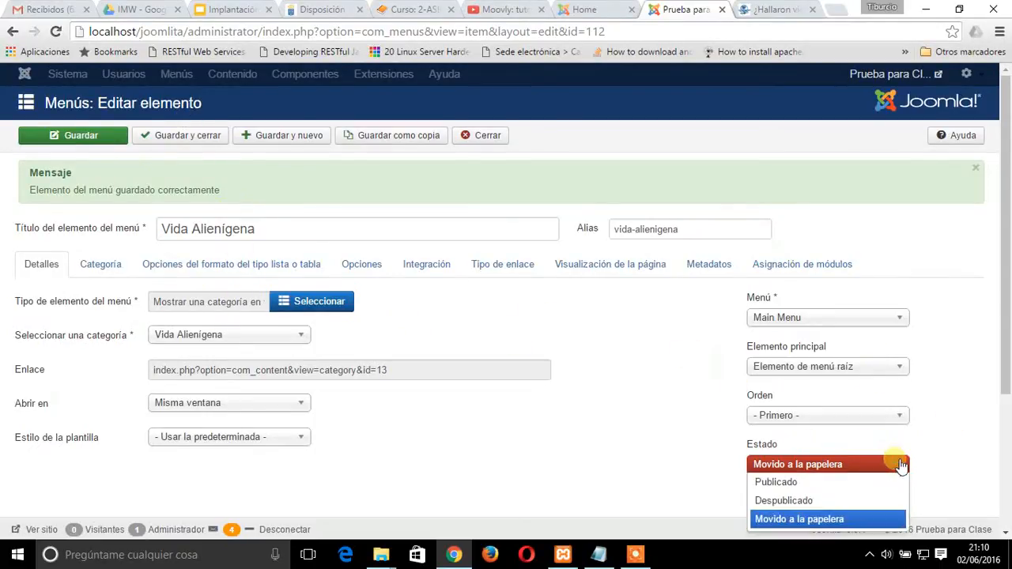
click(861, 480)
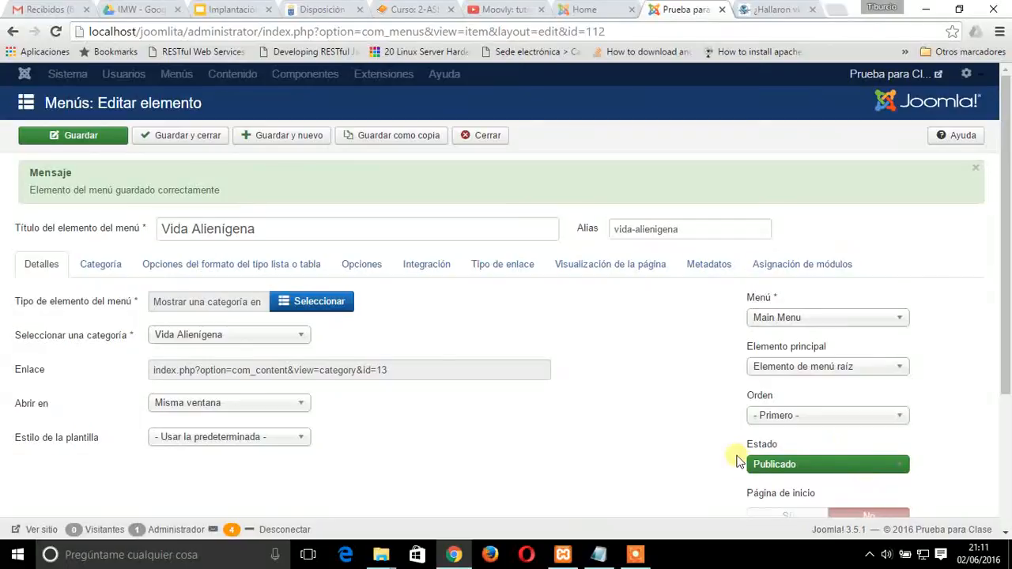
drag(1006, 306, 1009, 272)
click(70, 136)
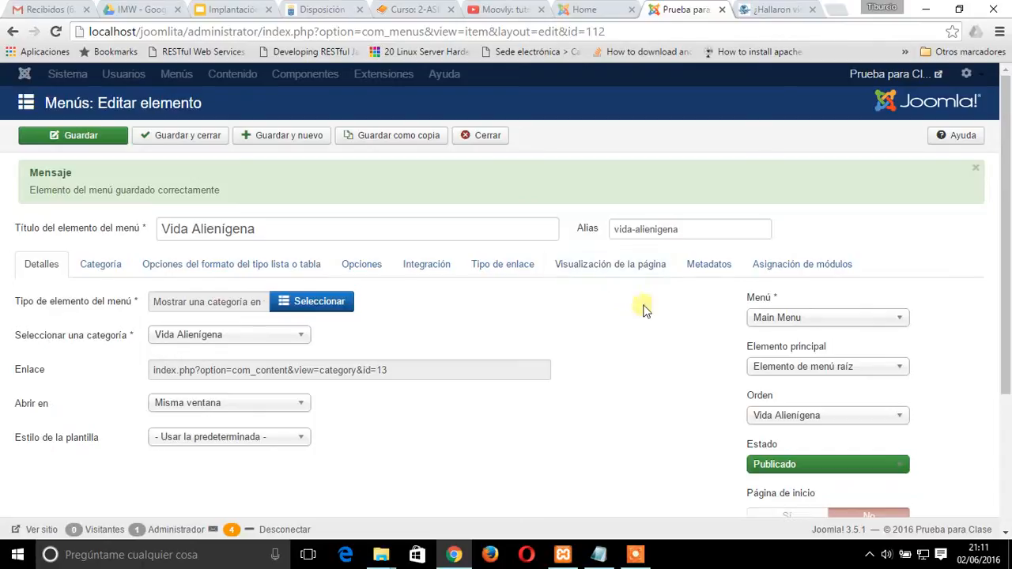
Refresh the public site's home page and log in with the author's username and password
click(585, 10)
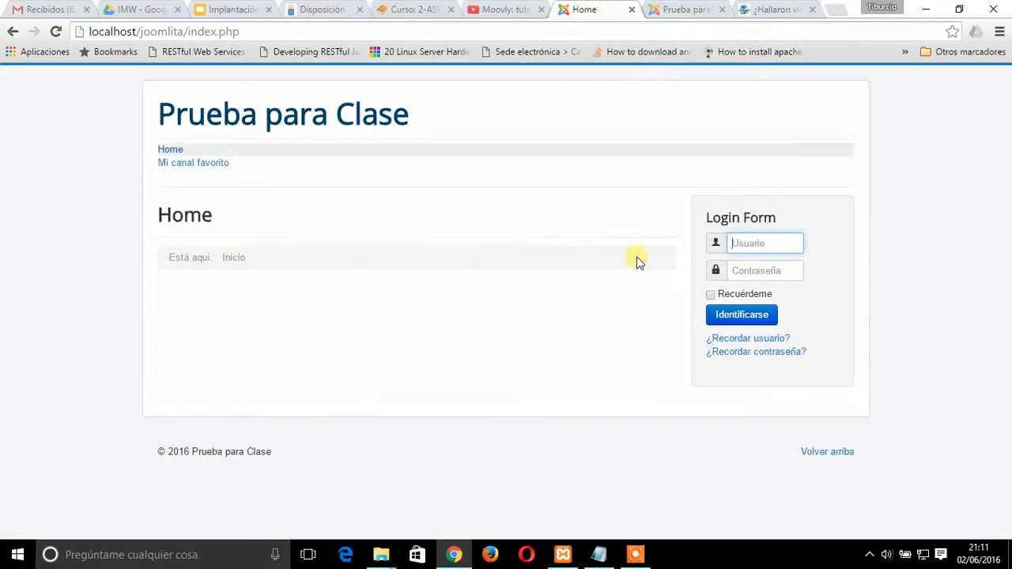
key(F5)
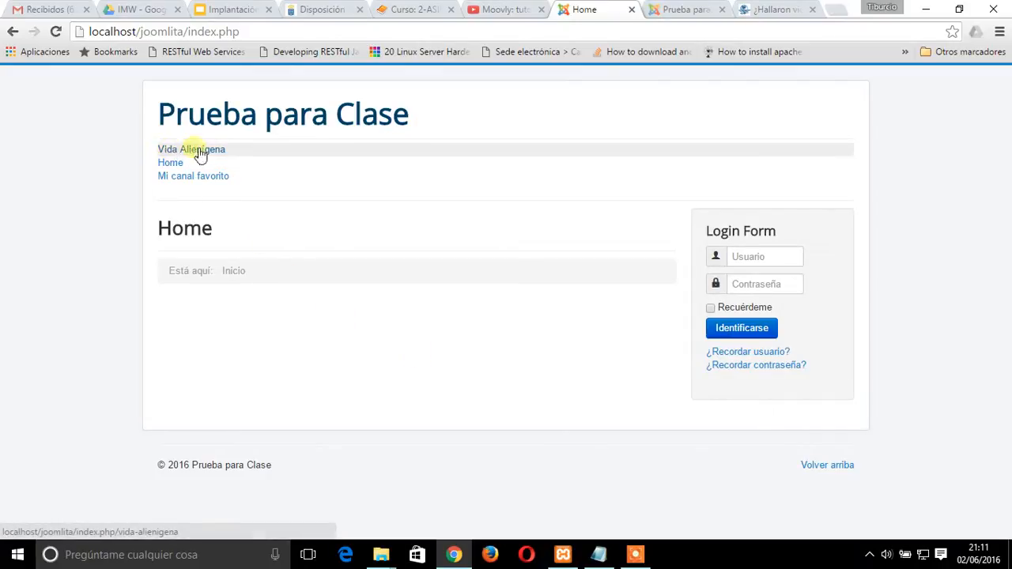
click(757, 258)
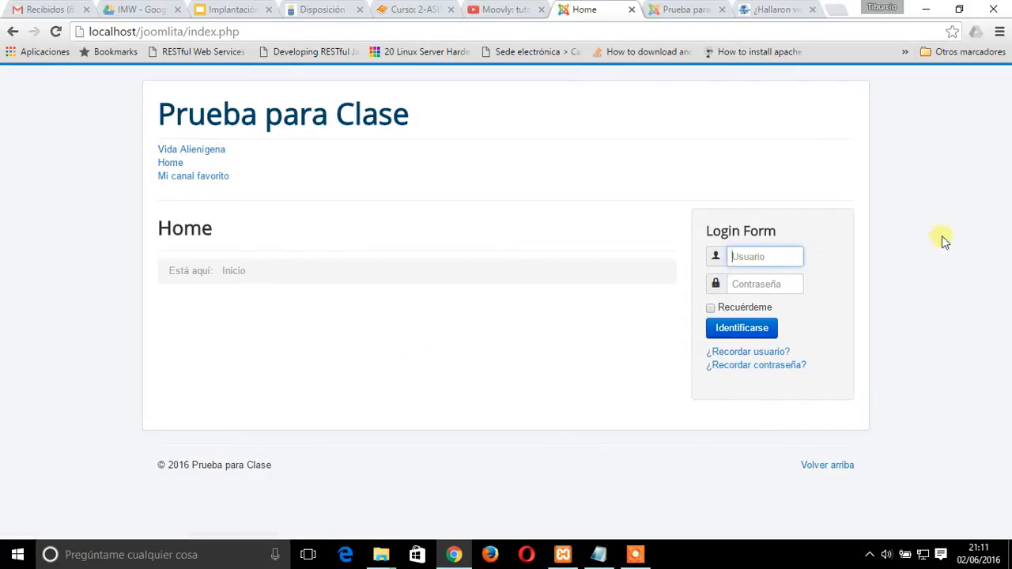
text(c)
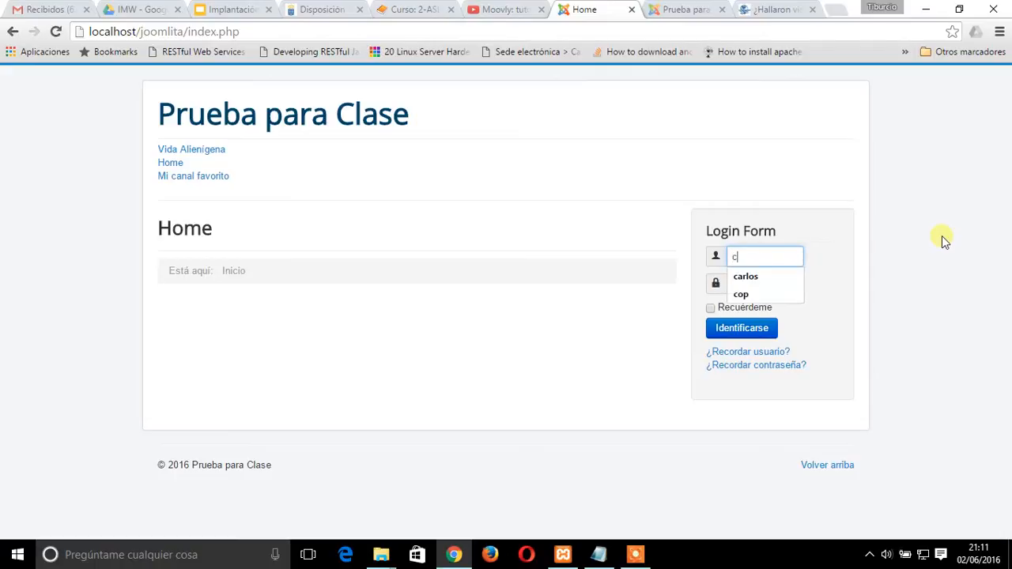
text(arlos)
key(Tab)
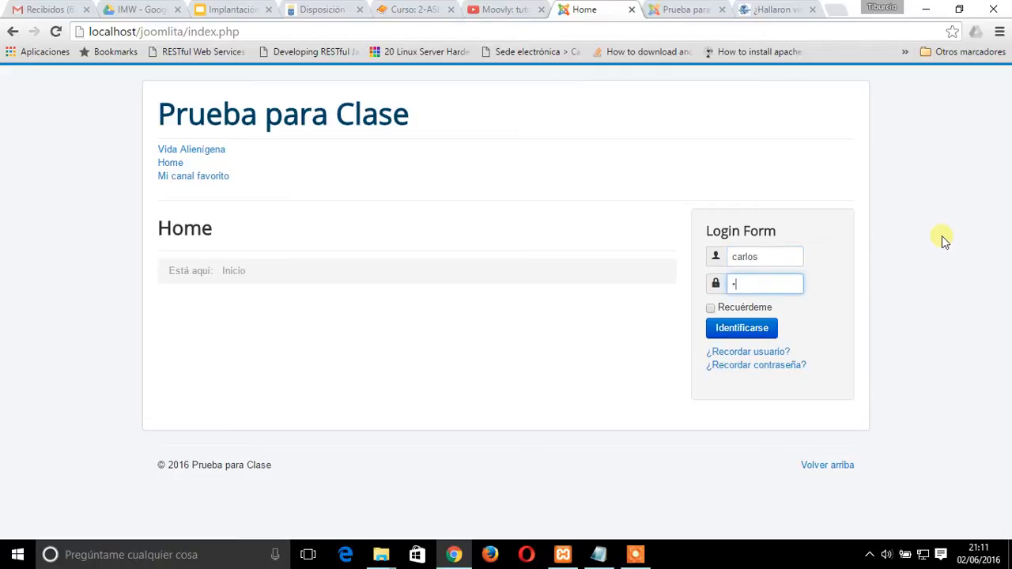
key(Return)
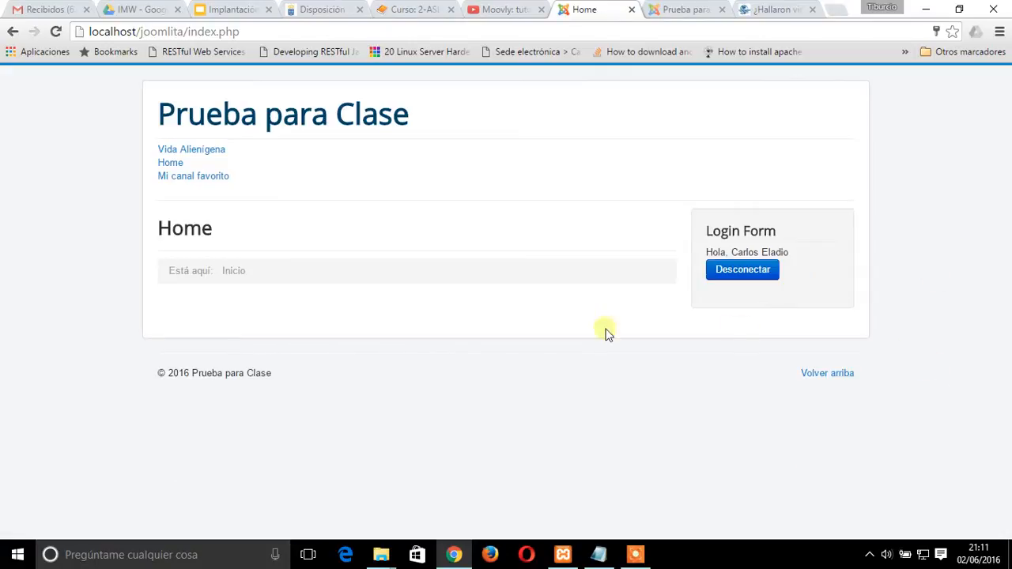
Start a new article on the site's Vida Alienígena page and title it Vida en Saturno
click(200, 153)
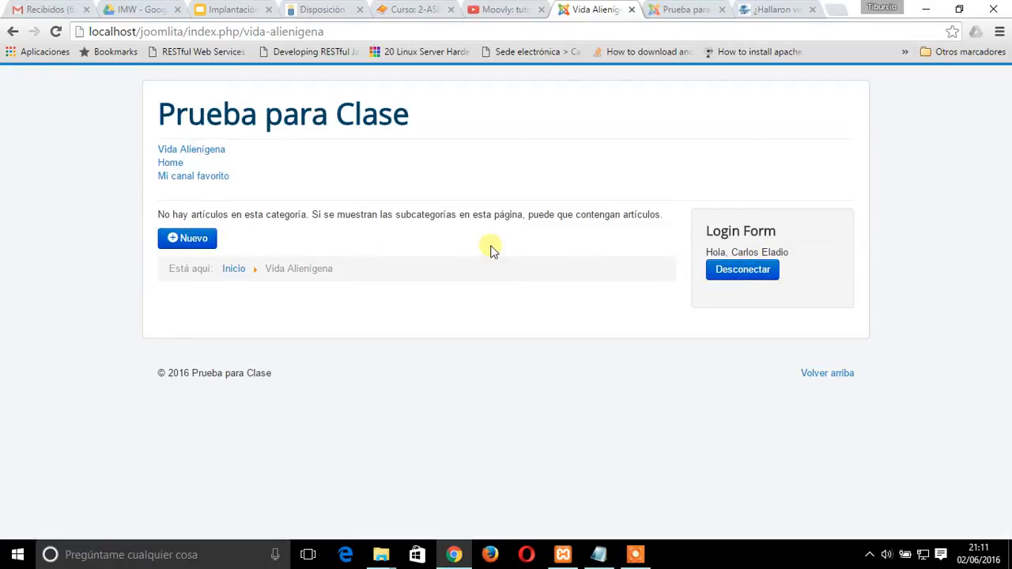
click(184, 237)
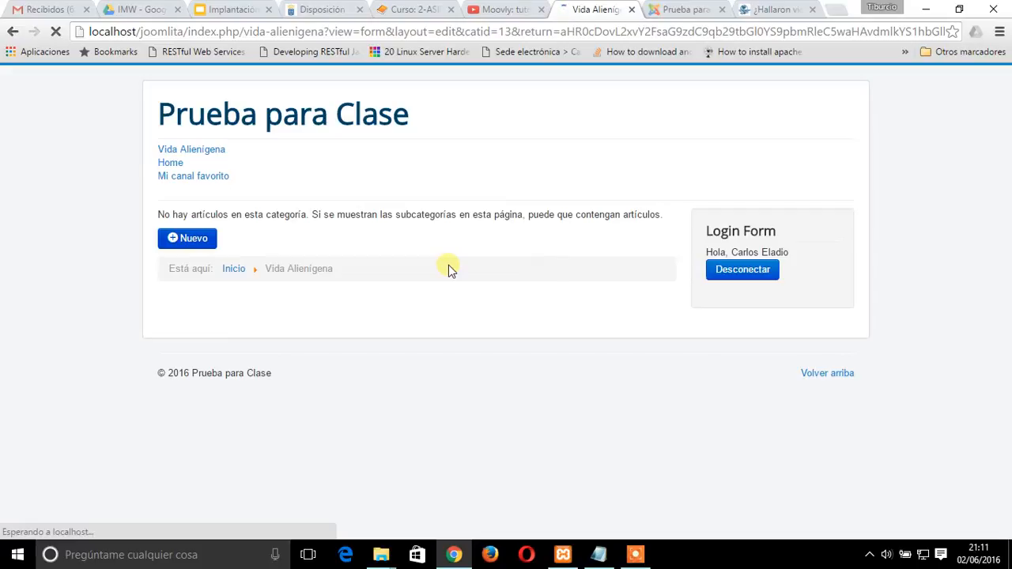
click(160, 310)
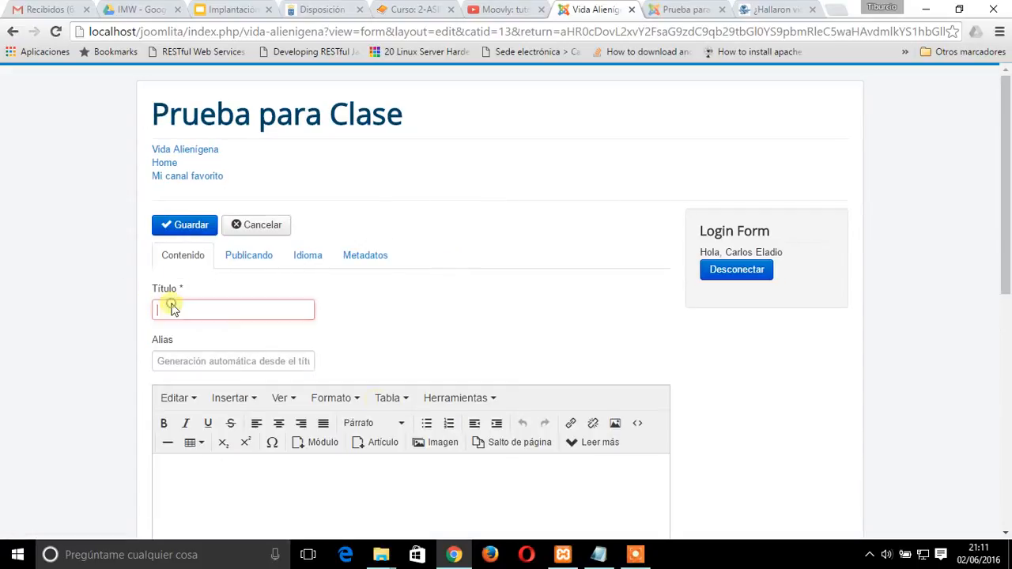
text(Vida )
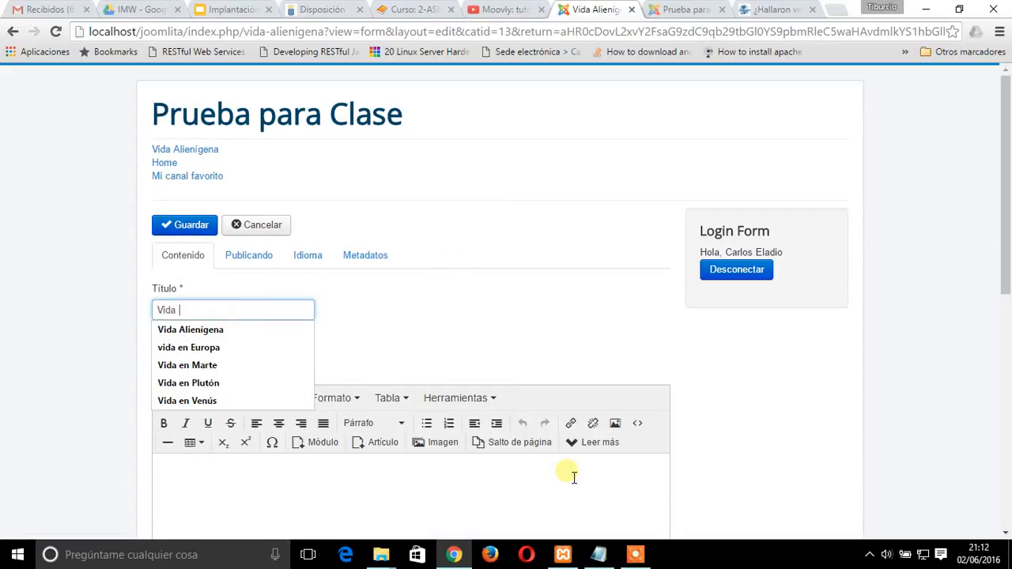
text(en )
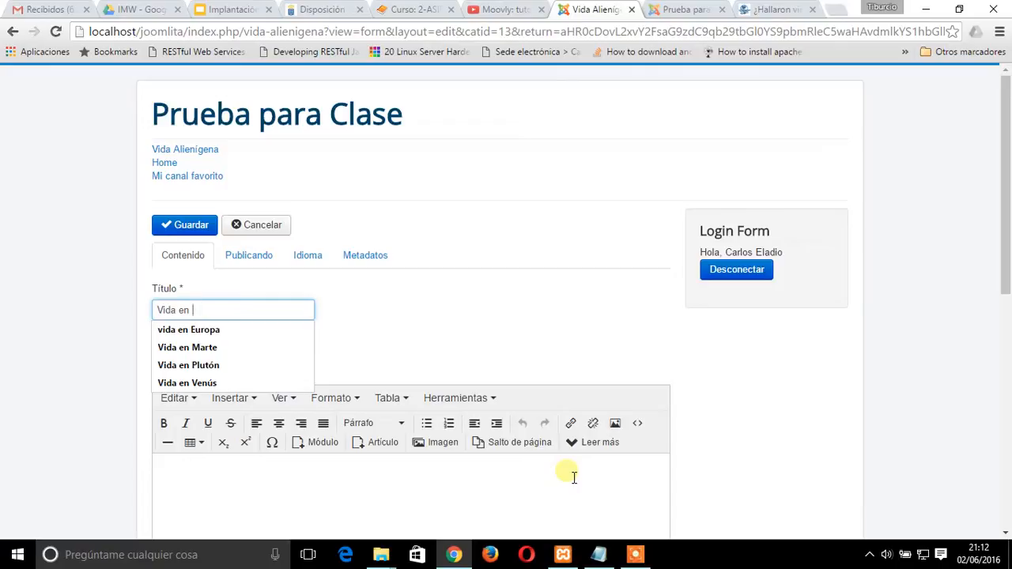
text(Satur)
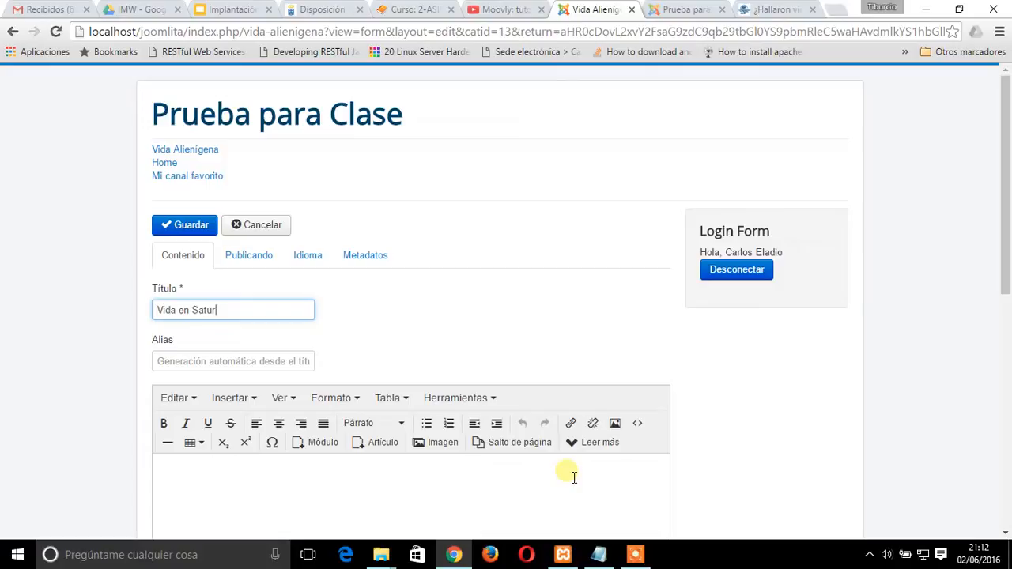
Write "¿Hay vida en Saturno?" in the article body and start a new line below it
scroll(237, 490, down, 1)
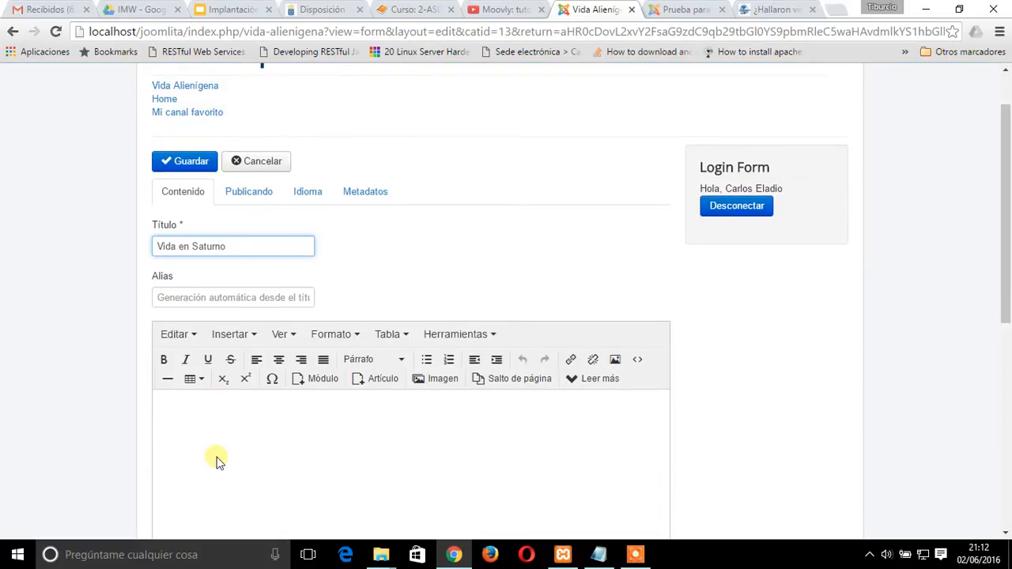
click(188, 398)
text(¿)
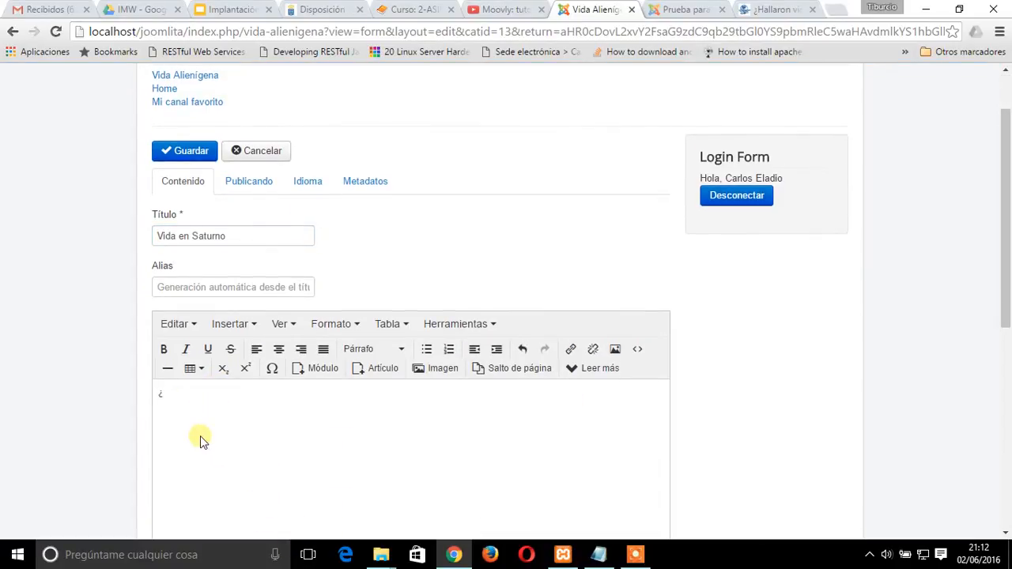
text(Hay vida en Saturno?)
key(Return)
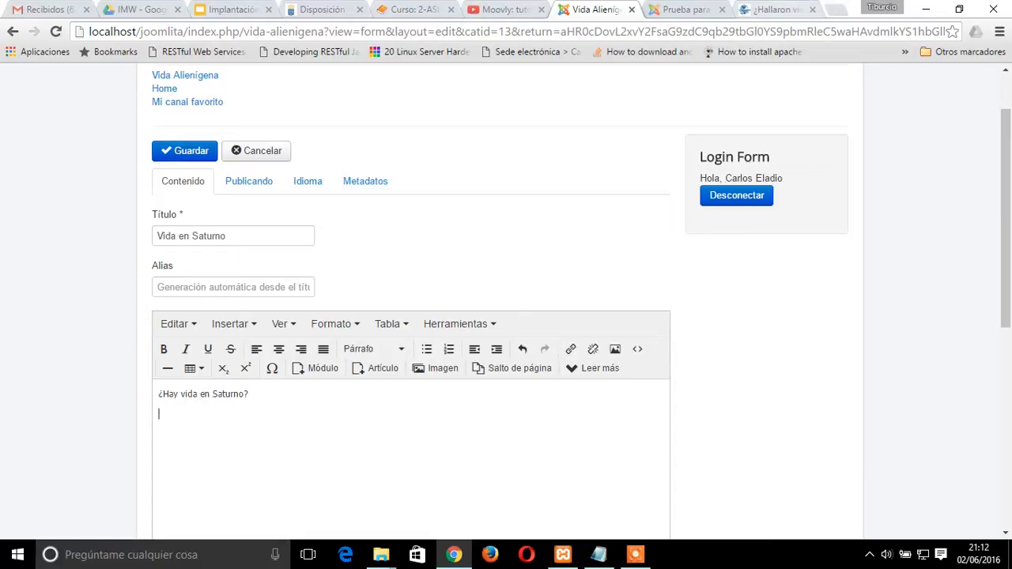
Search Google for "vida en saturno" in place of the El Universal article and copy the search page's address
click(775, 8)
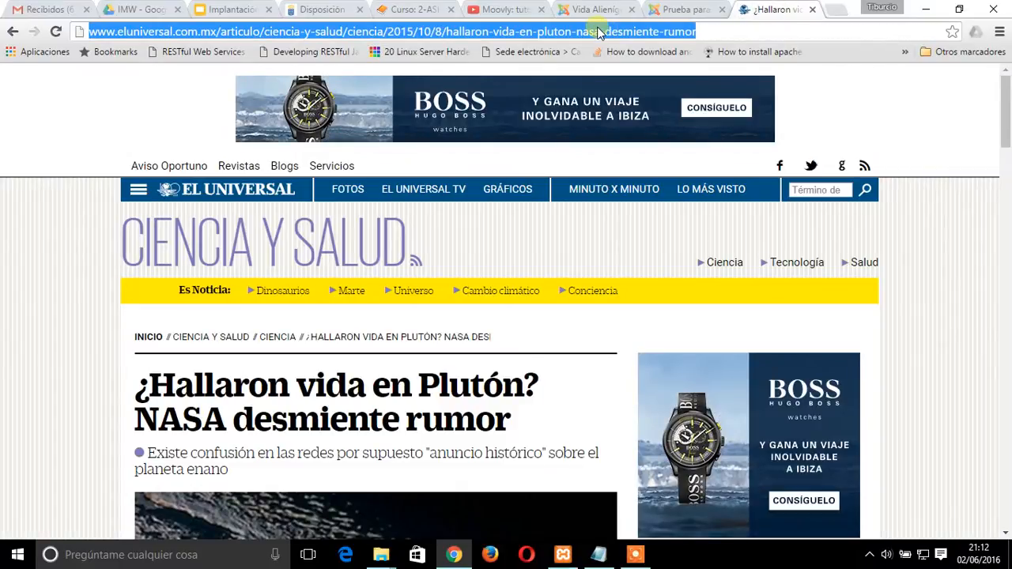
text(vida en saturno)
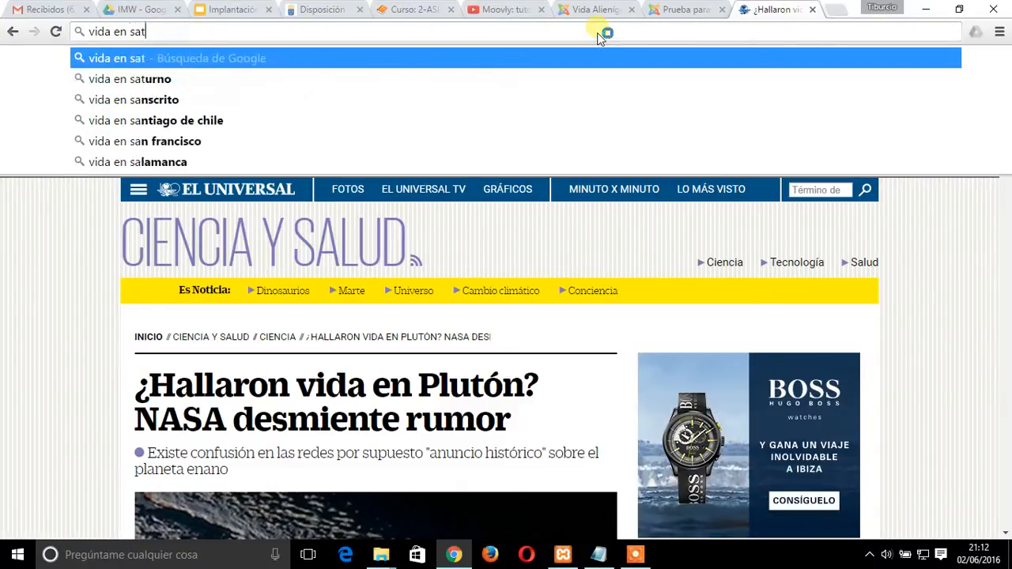
key(Return)
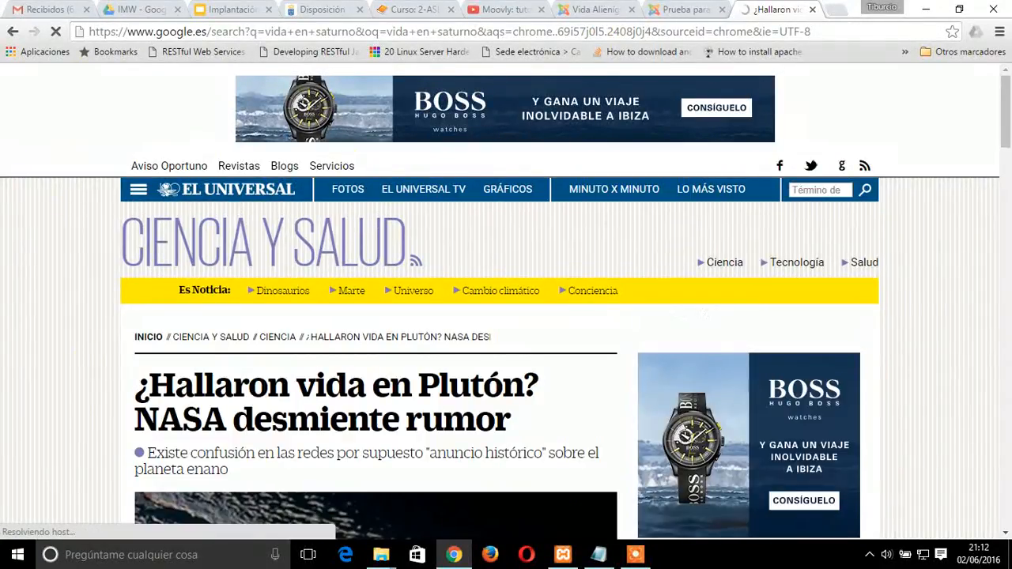
scroll(506, 316, down, 2)
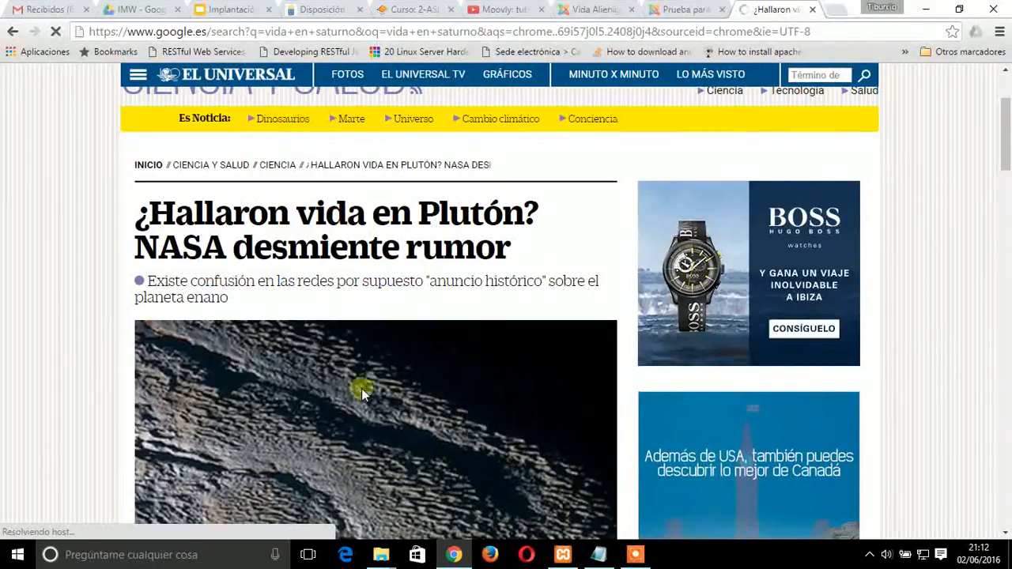
scroll(354, 388, up, 3)
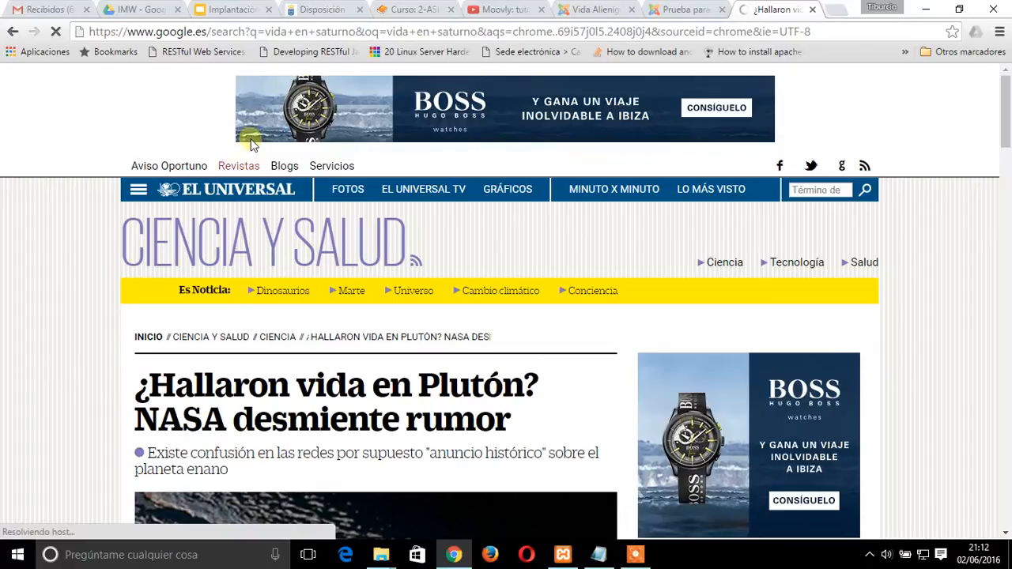
click(305, 33)
key(ctrl+c)
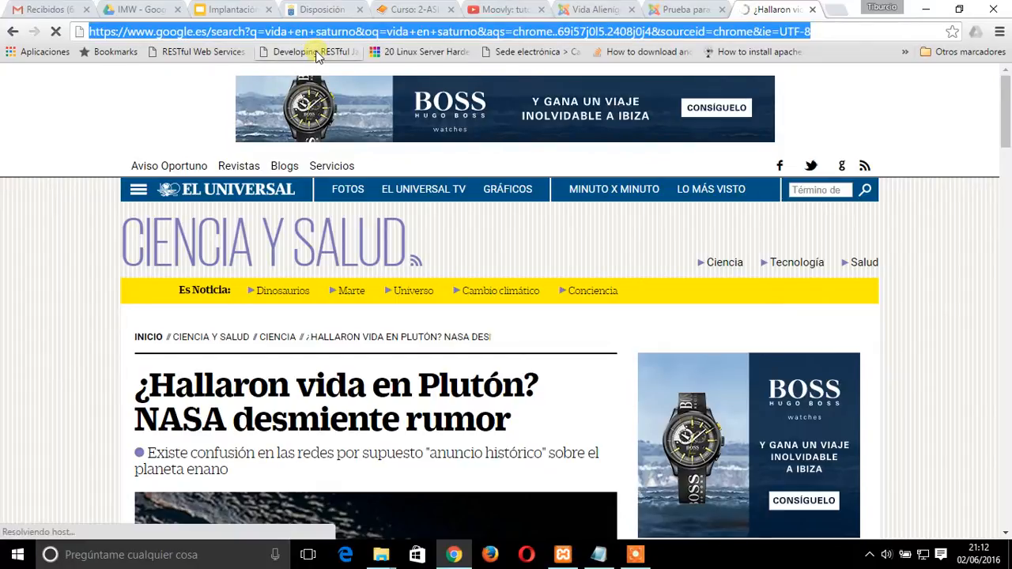
Paste the copied Google search address below the question in the Vida en Saturno article and save the article
click(673, 9)
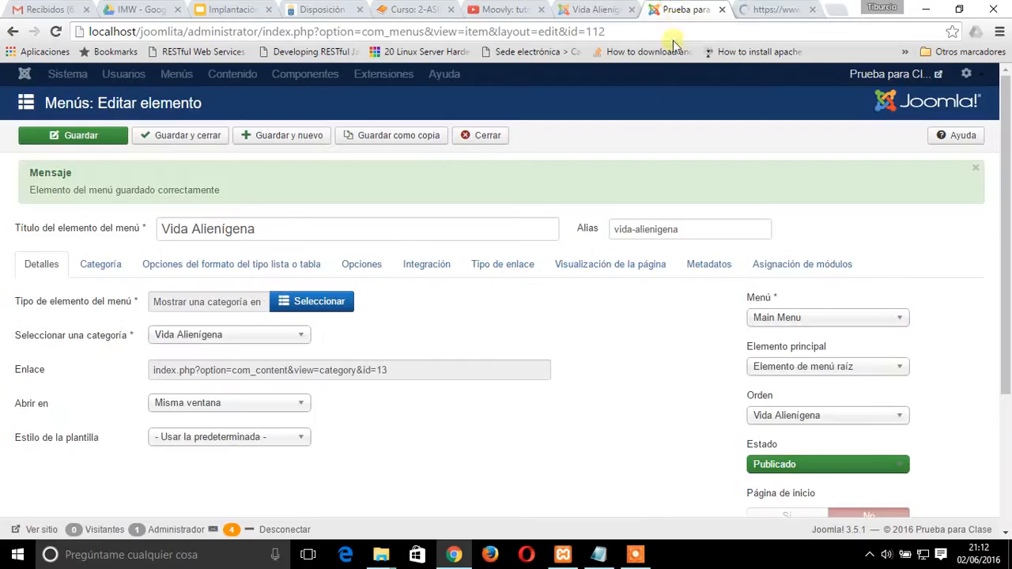
click(585, 9)
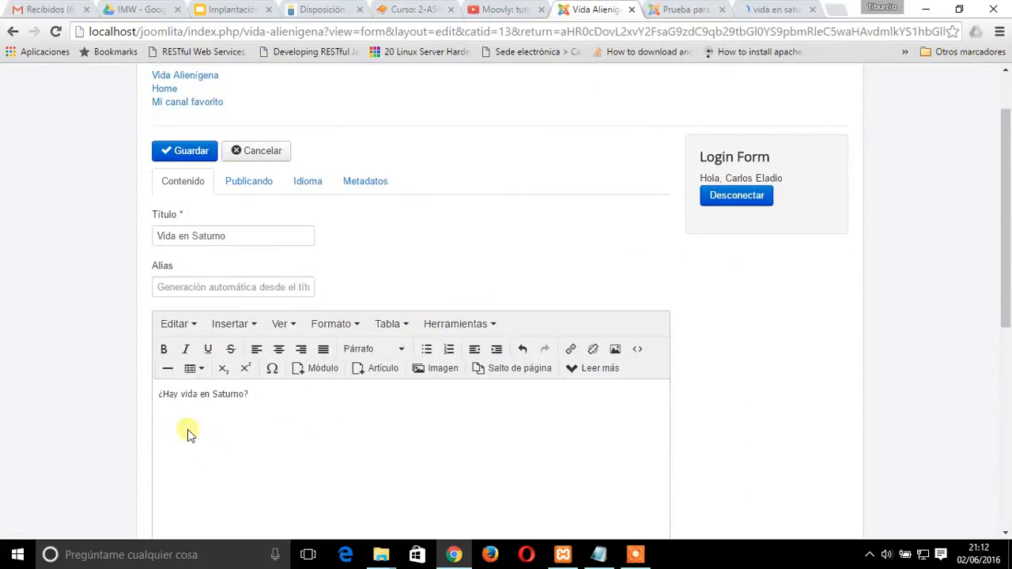
key(ctrl+v)
scroll(689, 249, up, 1)
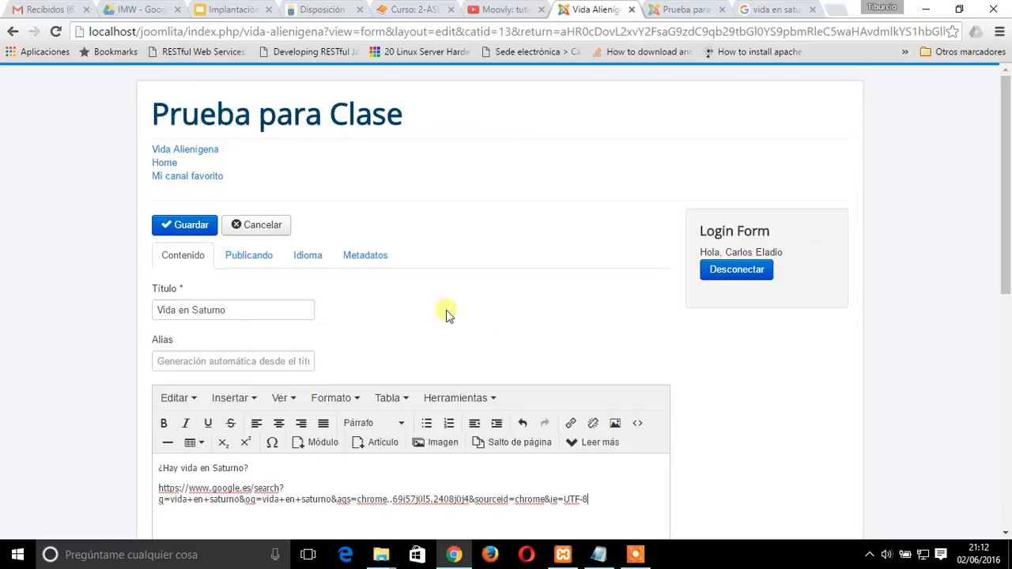
scroll(238, 281, down, 1)
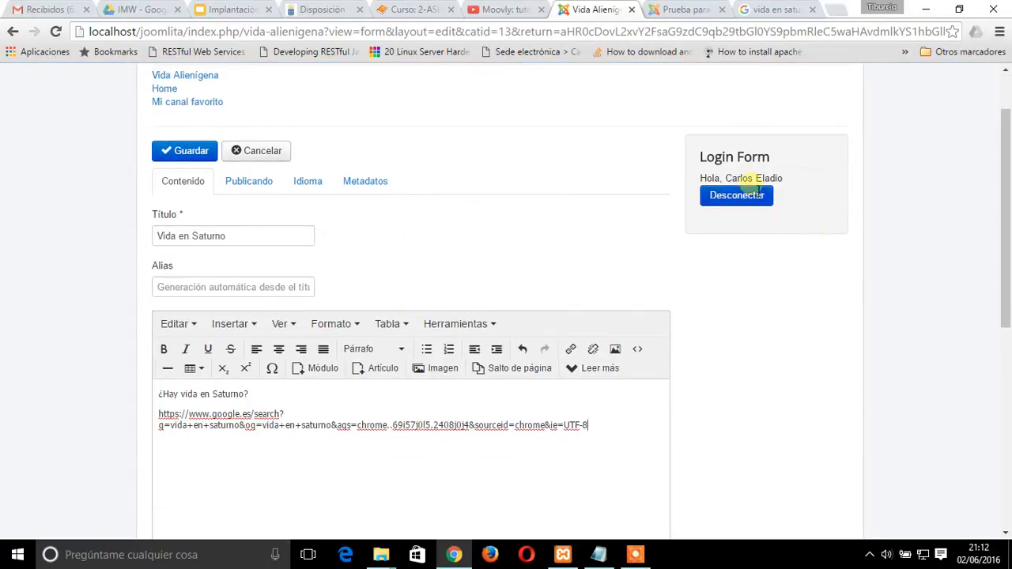
click(193, 155)
scroll(544, 227, up, 1)
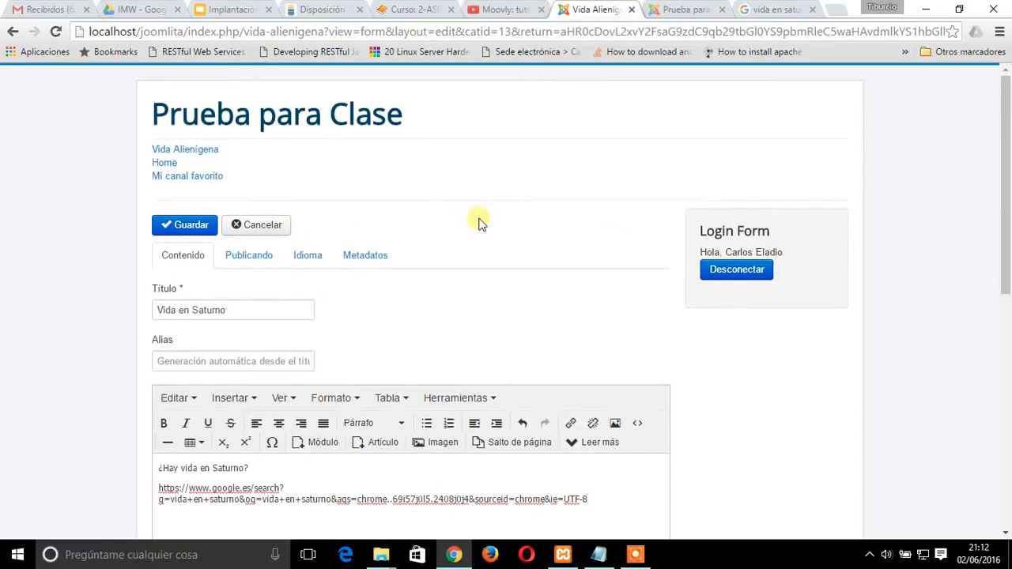
Review the Vida en Saturno article's publishing options, then submit the article and dismiss the messages
scroll(479, 222, down, 1)
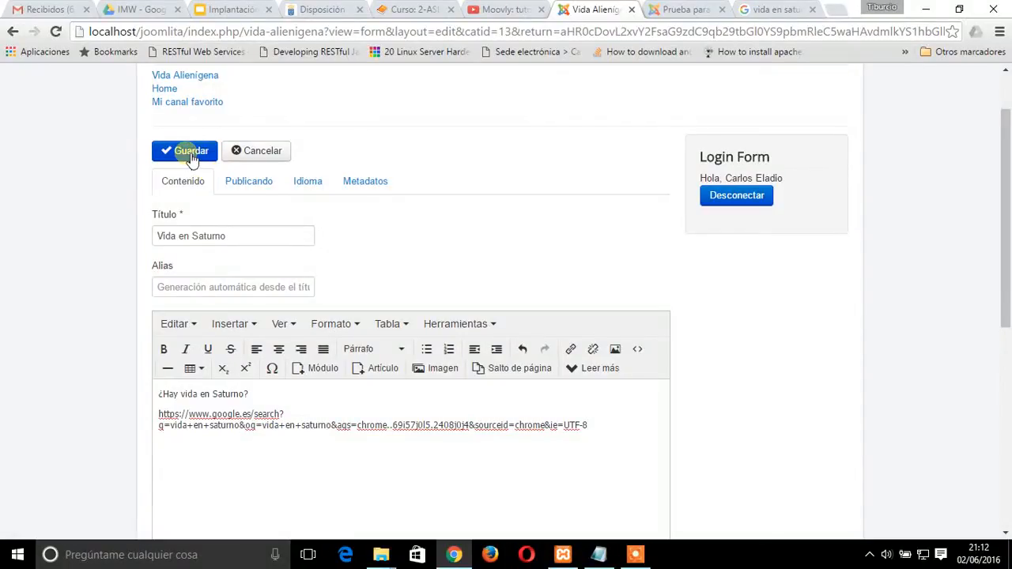
click(232, 184)
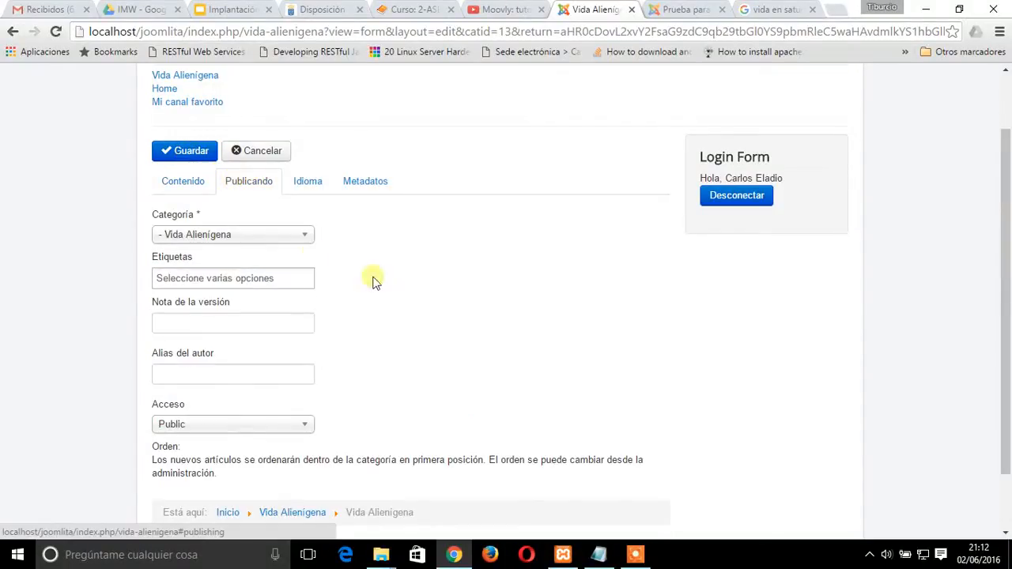
scroll(461, 384, down, 1)
scroll(443, 378, up, 2)
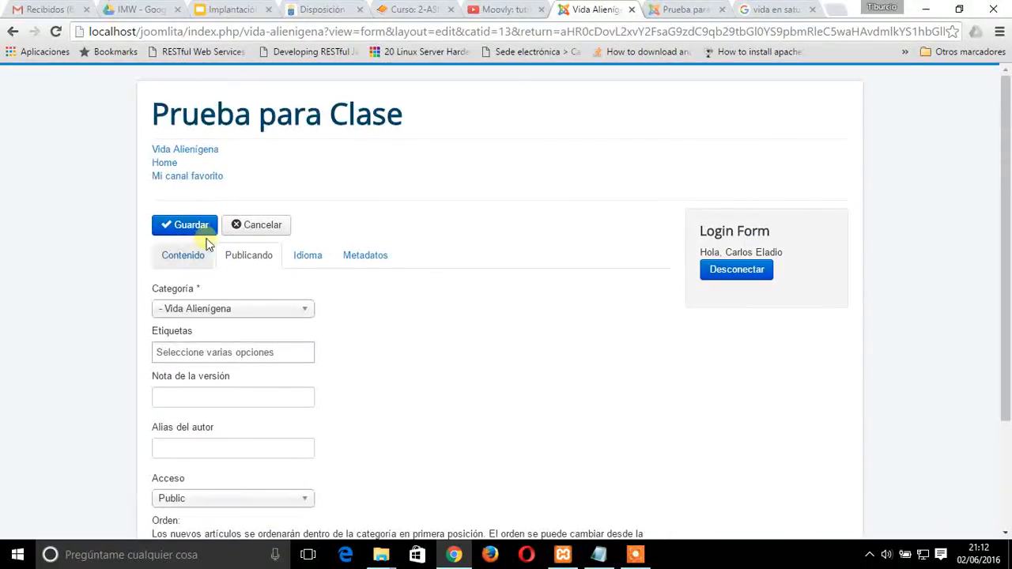
click(180, 257)
click(175, 225)
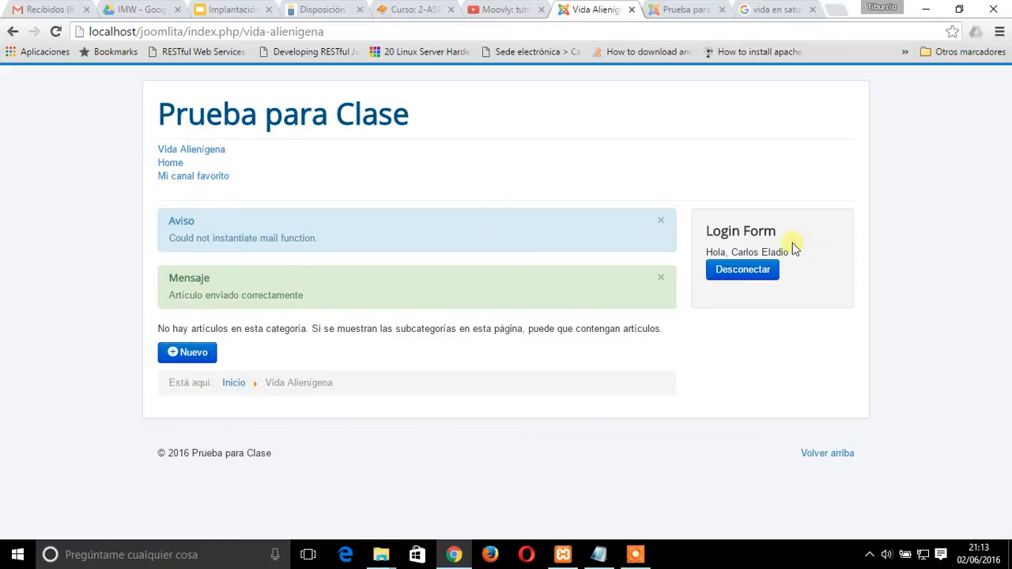
click(663, 280)
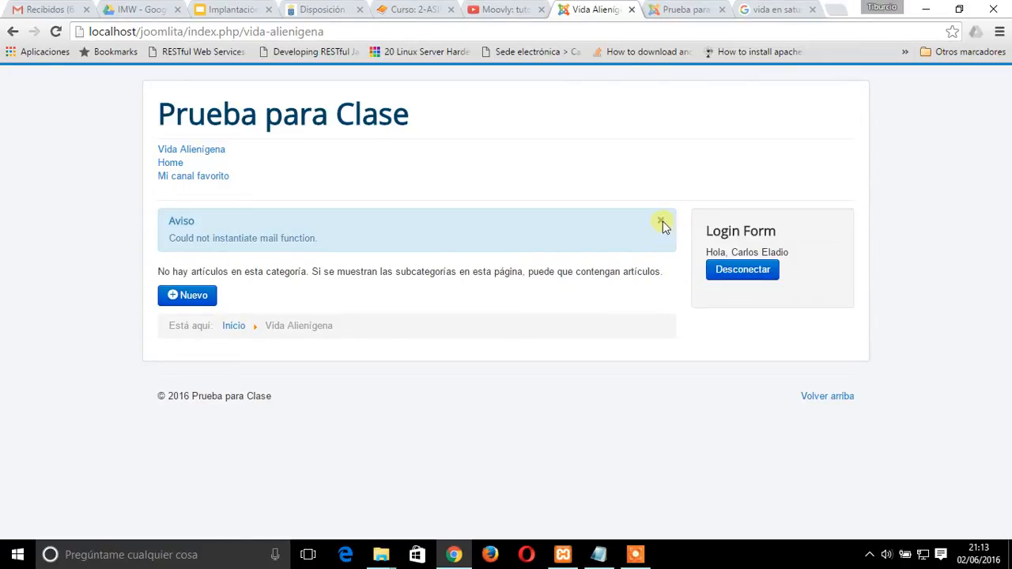
click(661, 223)
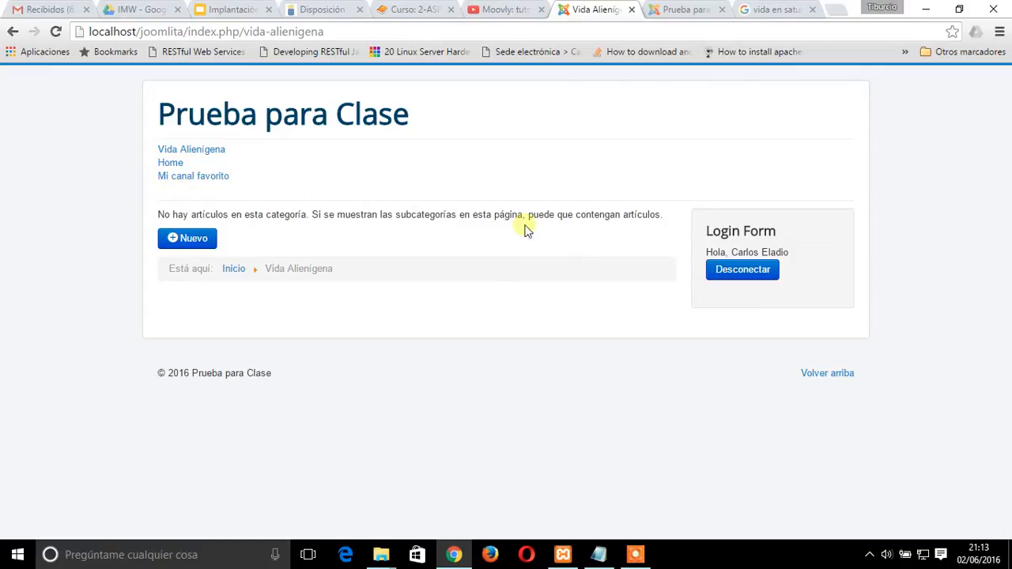
Log out of the author account and log in to the site with the publisher's username and password
click(757, 269)
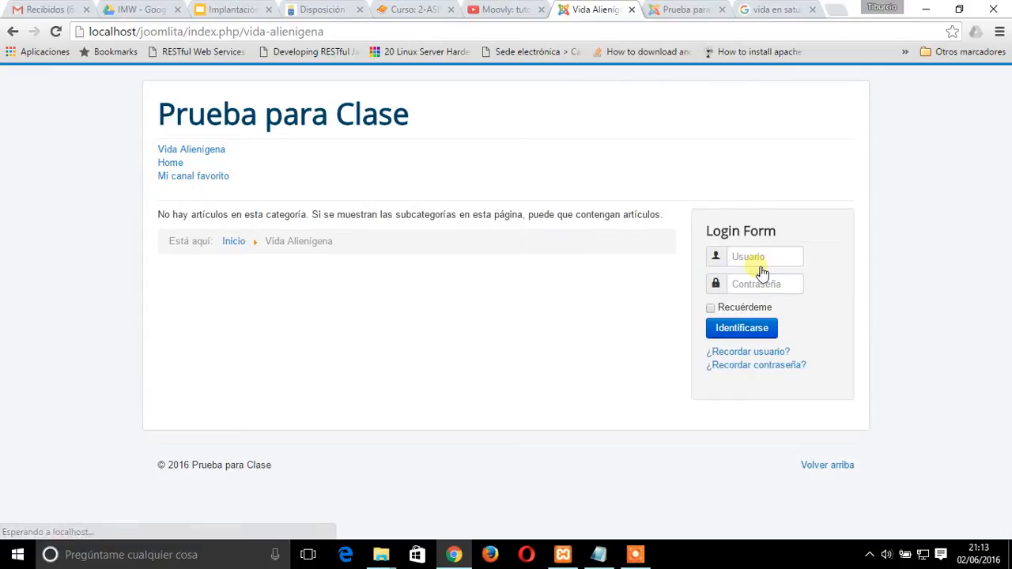
click(753, 257)
text(carl)
key(BackSpace)
key(BackSpace)
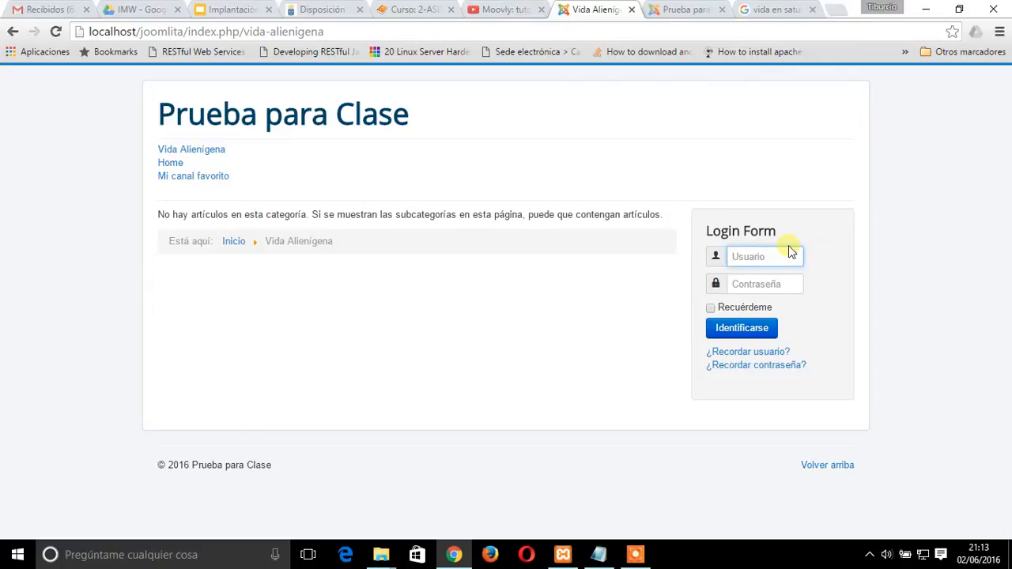
text(nestor)
key(Tab)
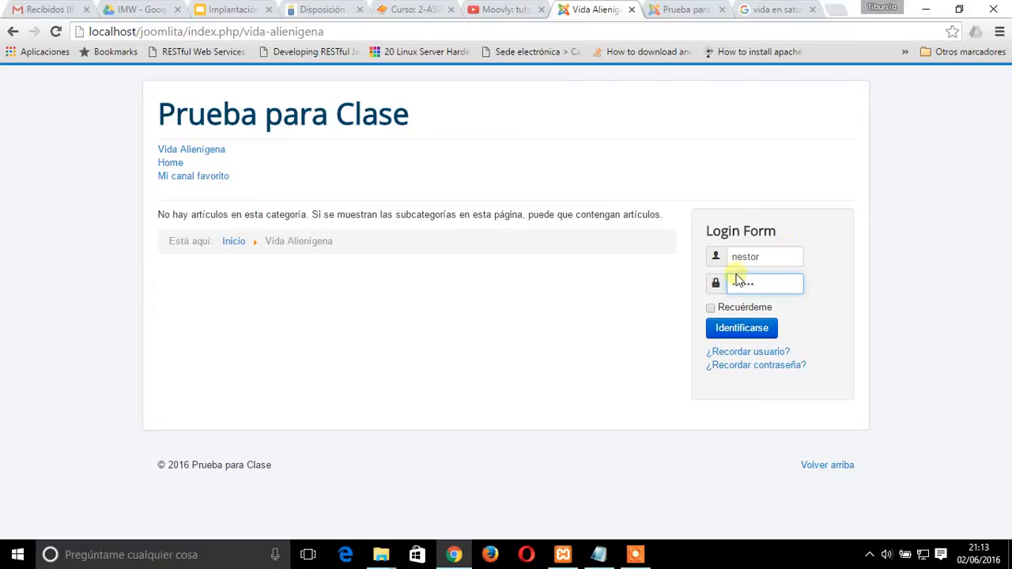
click(751, 330)
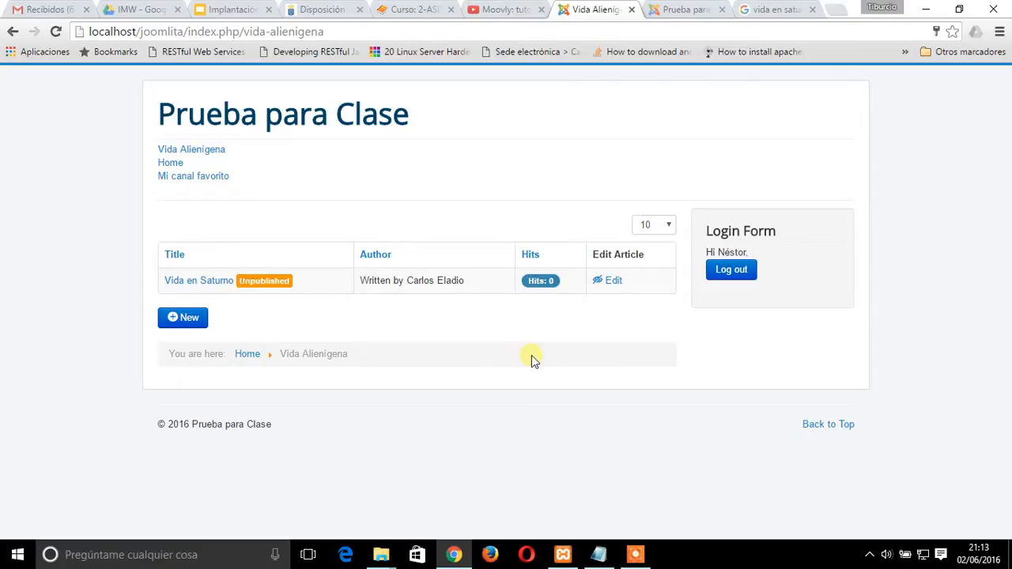
Switch back to the author account with its username and password and view the Vida Alienígena page as that author
click(732, 273)
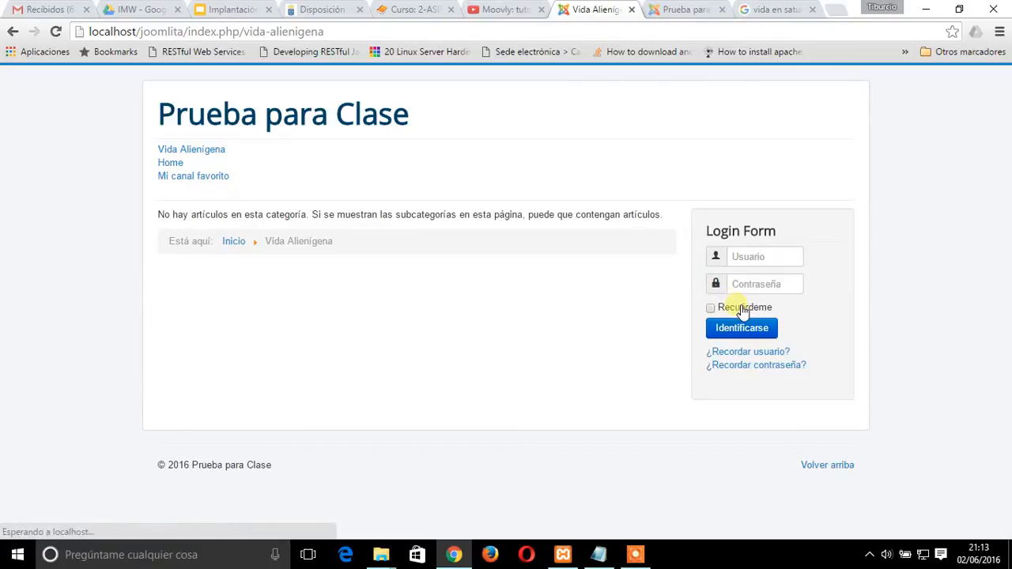
click(742, 263)
text(ca)
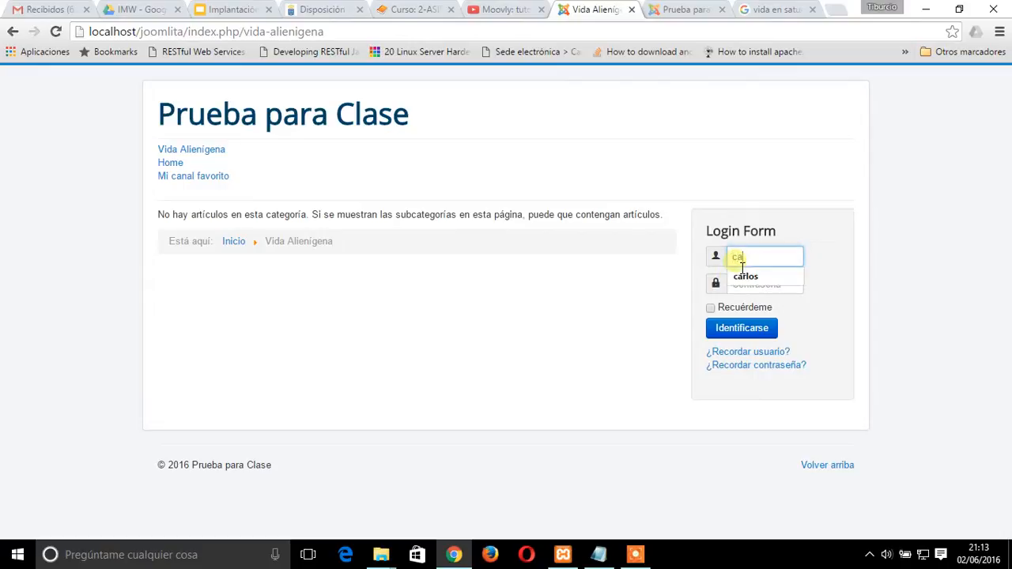
text(rlos)
key(Tab)
text(•••)
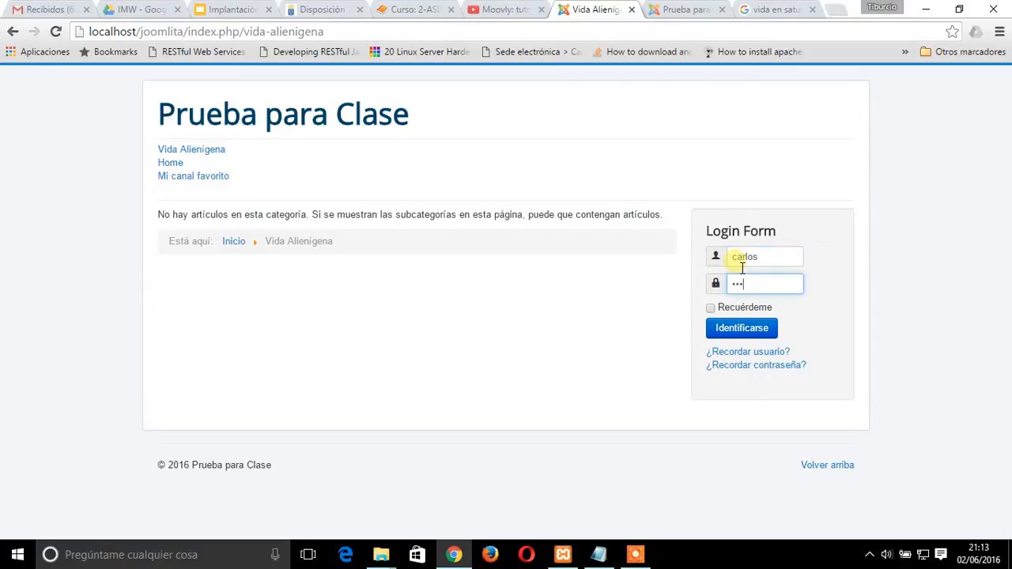
text(•••)
key(Return)
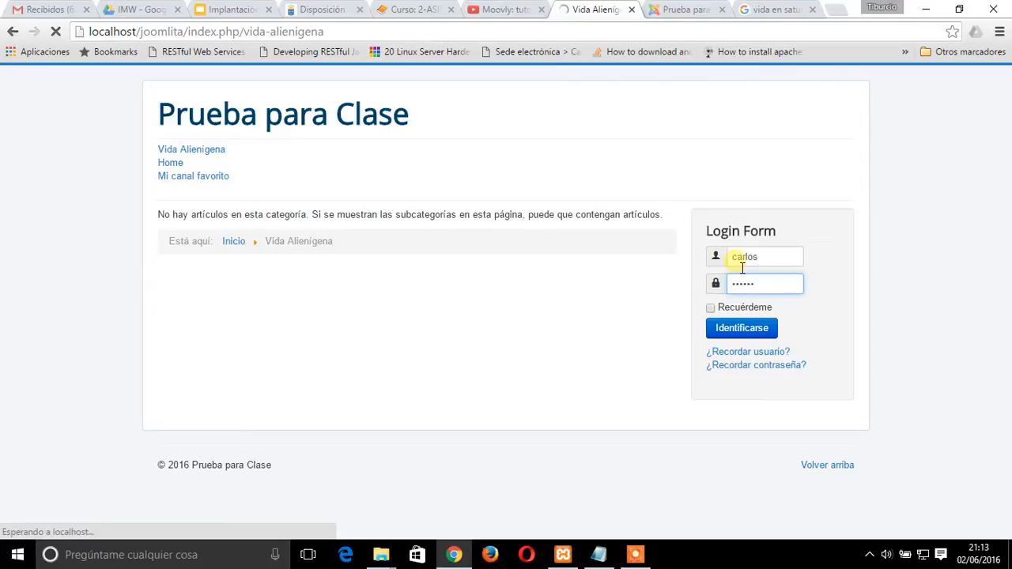
click(200, 150)
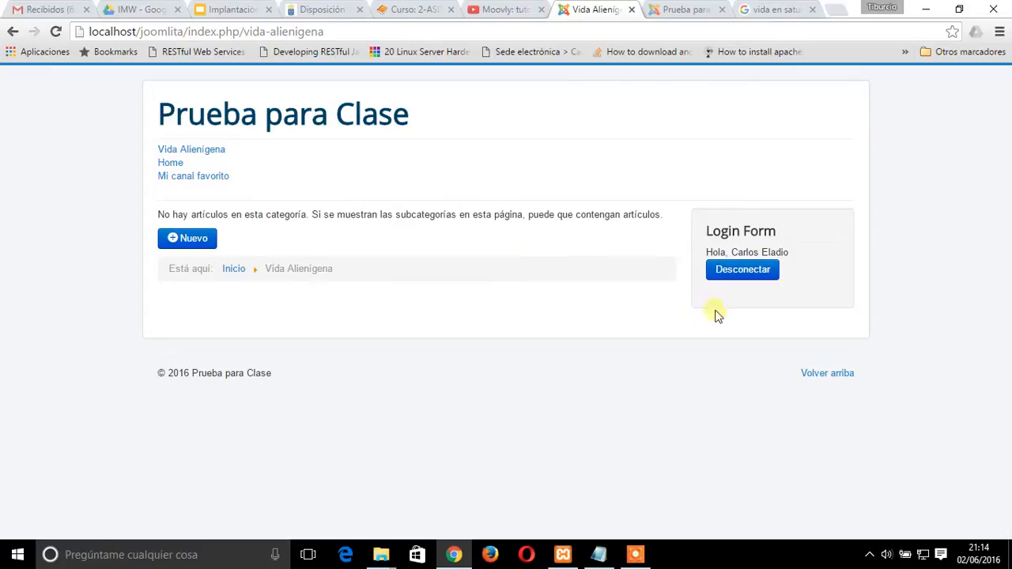
Log the author out and enter the publisher's username and password to view the Vida Alienígena article list as publisher
click(767, 274)
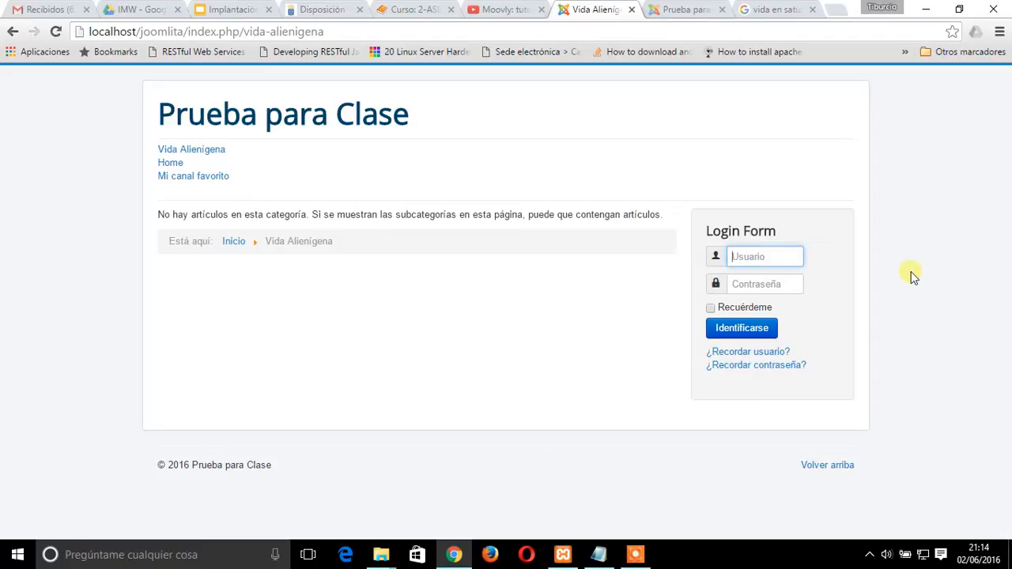
key(Tab)
key(Return)
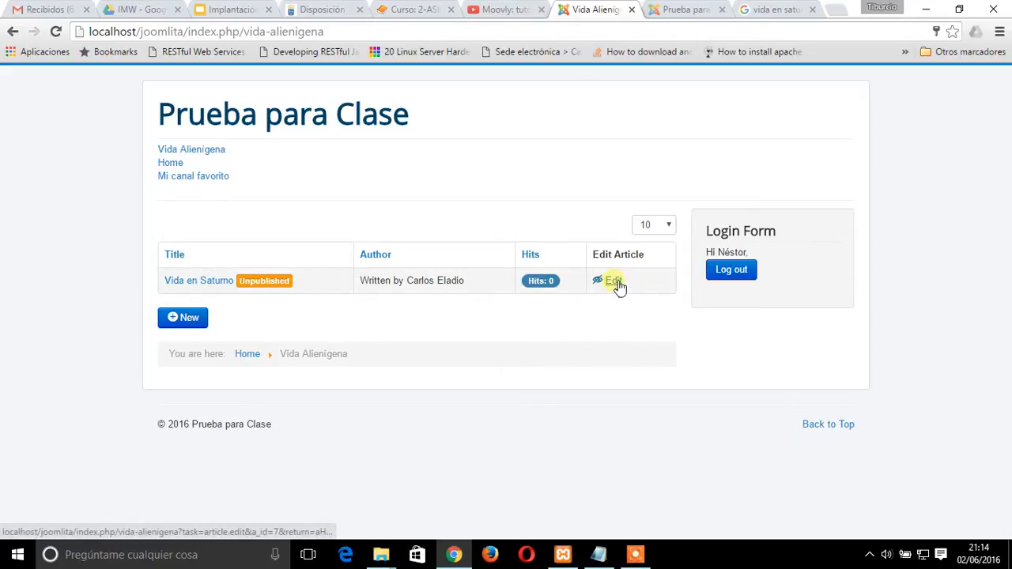
Log out to view the Vida Alienígena page as a guest, then sign back in with the publisher's username and password
click(751, 274)
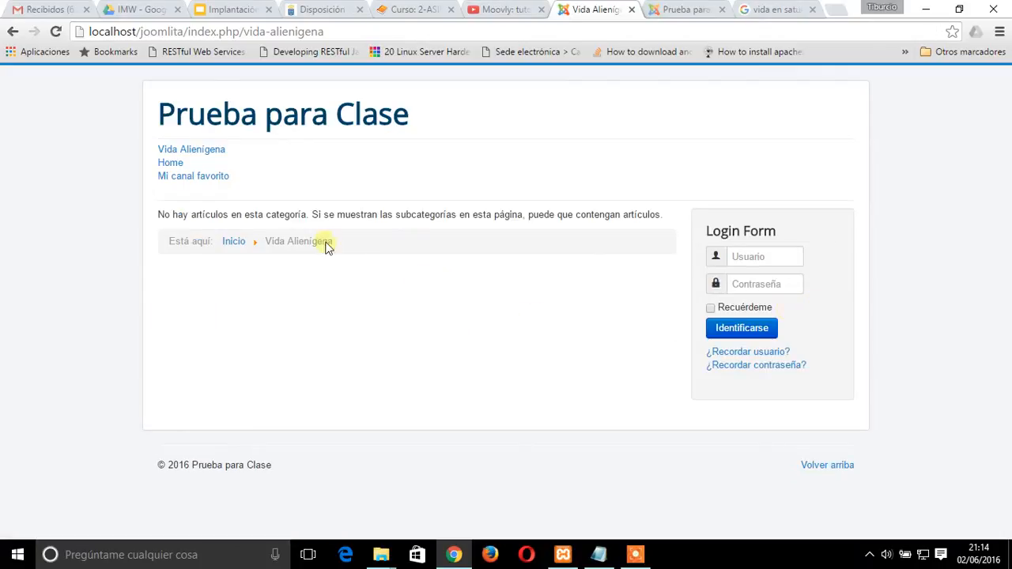
click(201, 151)
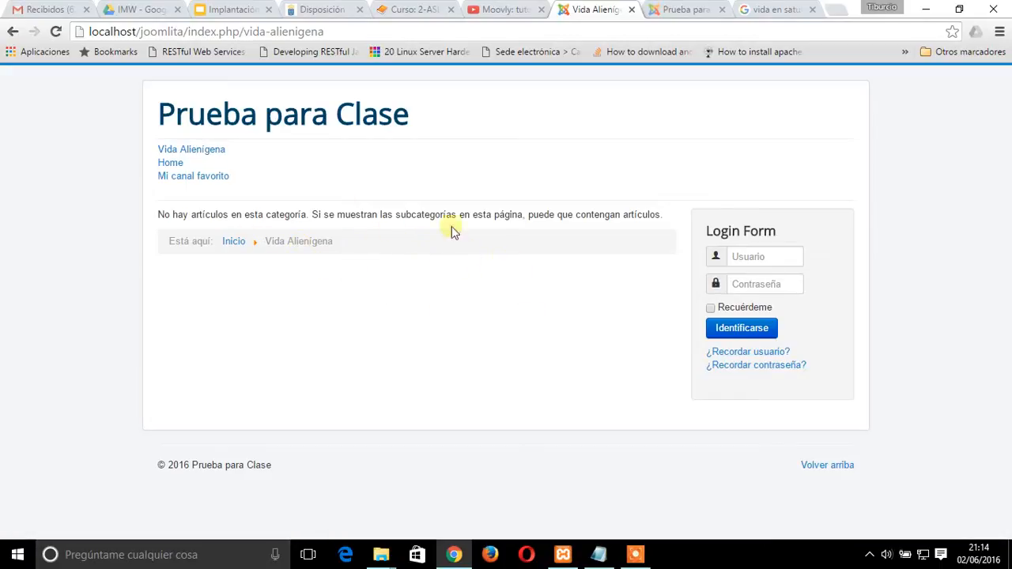
click(746, 258)
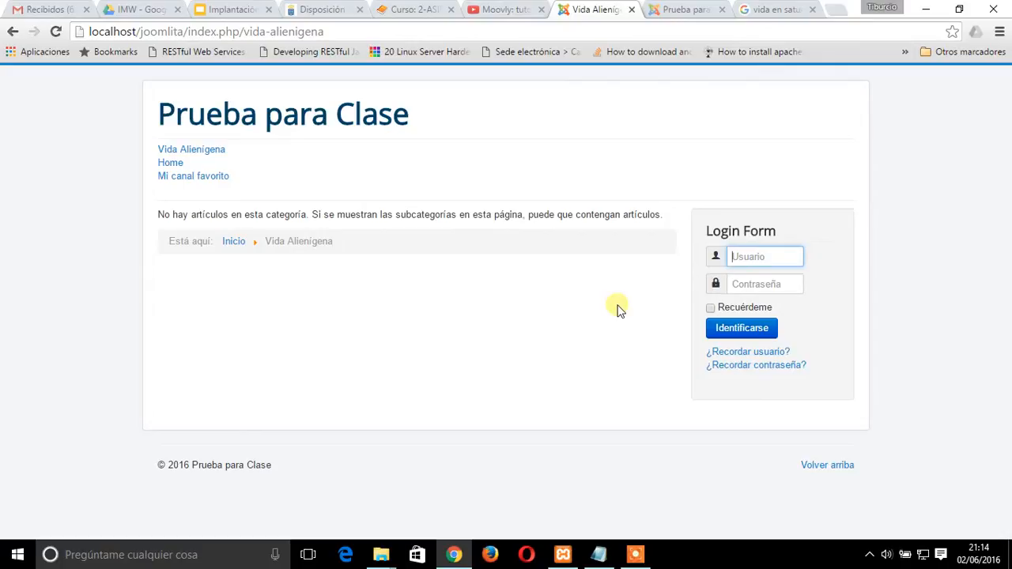
text(nestor)
key(Tab)
text(n)
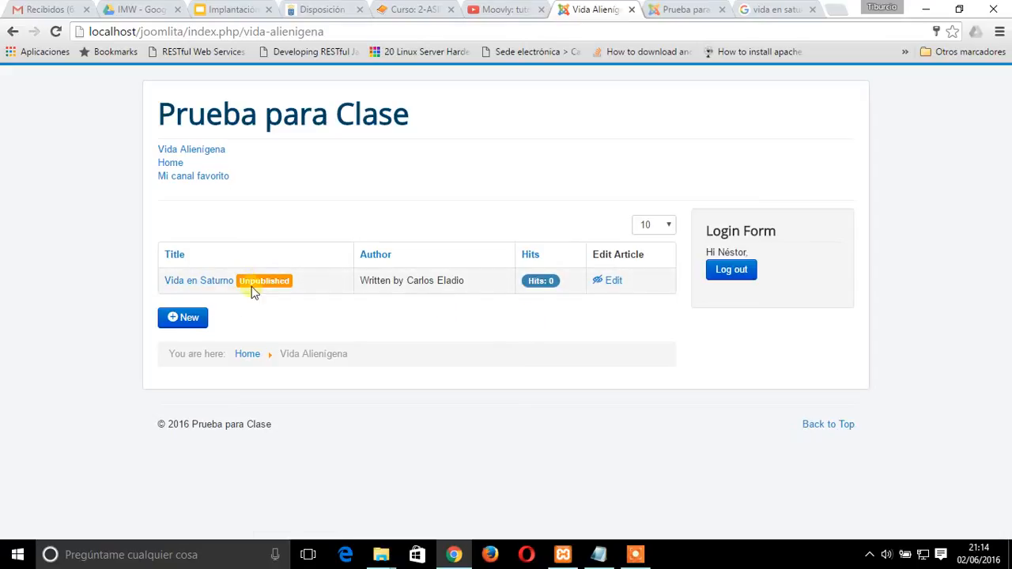
Open the Vida en Saturno article for editing and add "El artículo en realidad tiene enlace que habla sobre Plutón." below the link
click(613, 280)
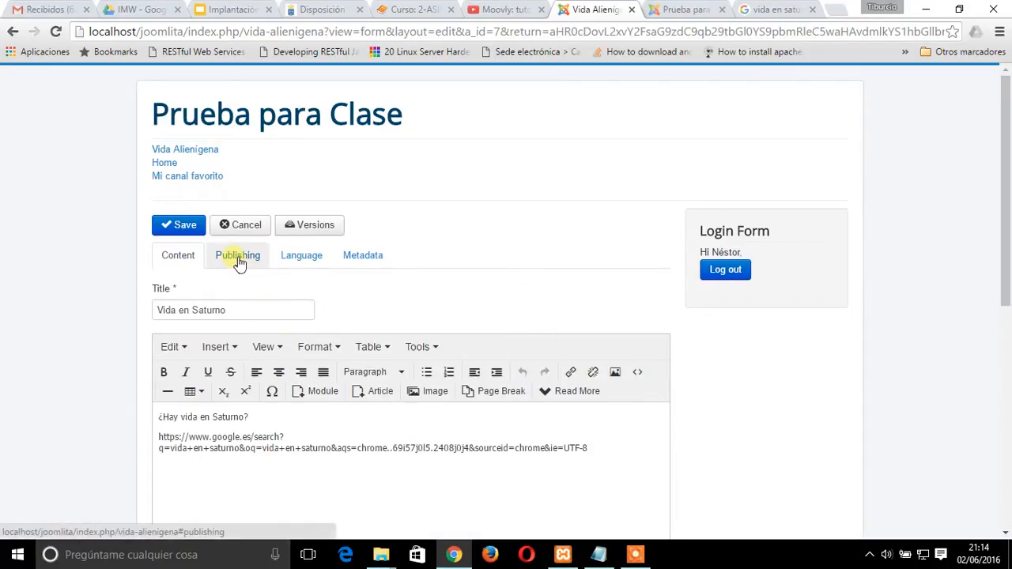
scroll(479, 418, down, 2)
click(607, 309)
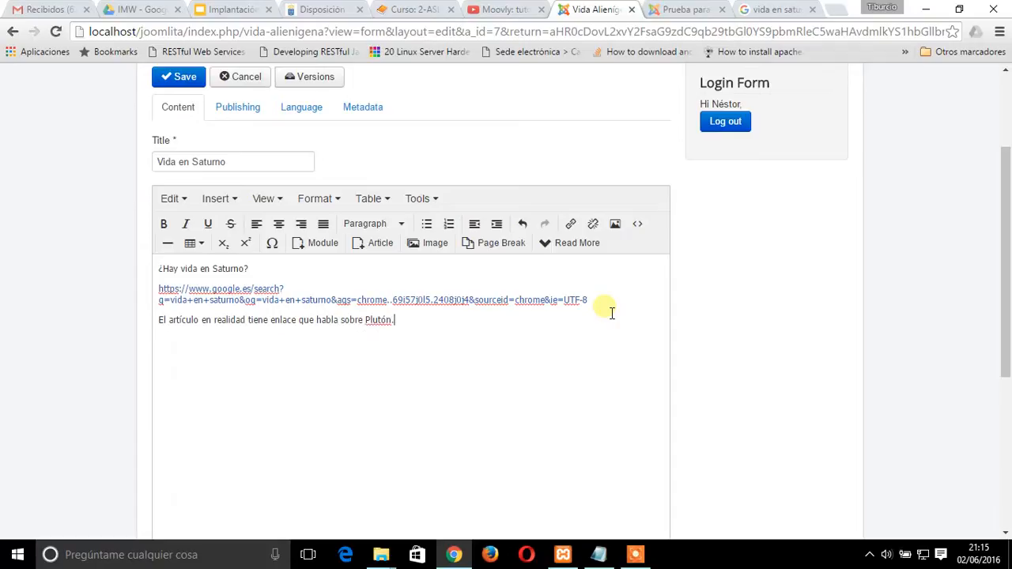
Set the Vida en Saturno article's status to Published and save the article
scroll(491, 389, up, 2)
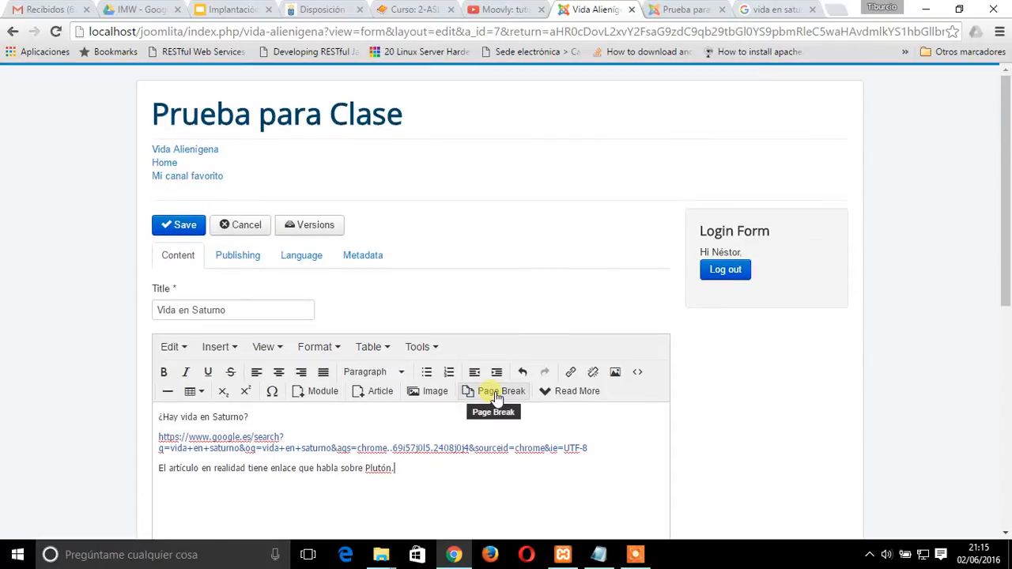
click(234, 255)
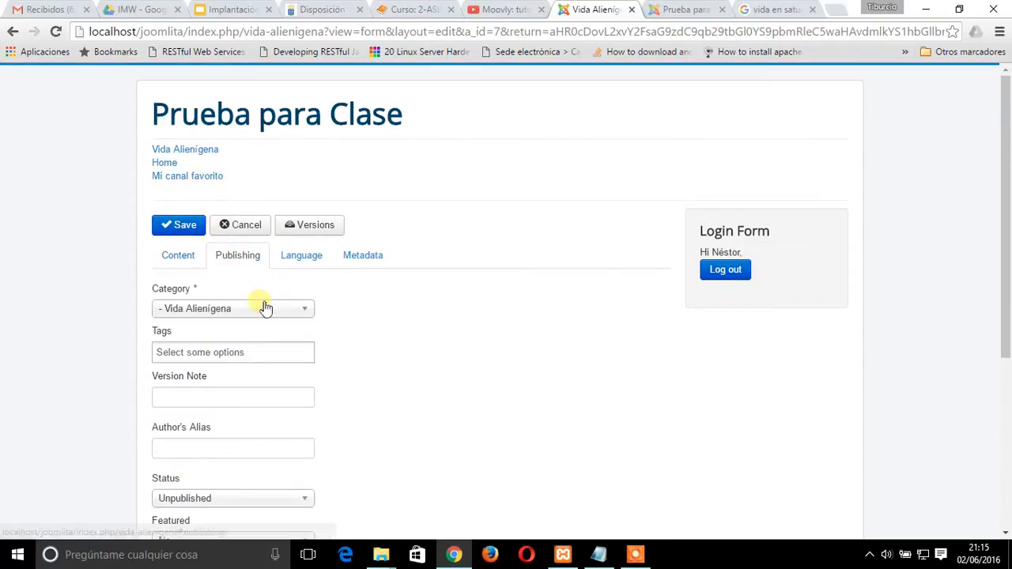
scroll(410, 354, down, 3)
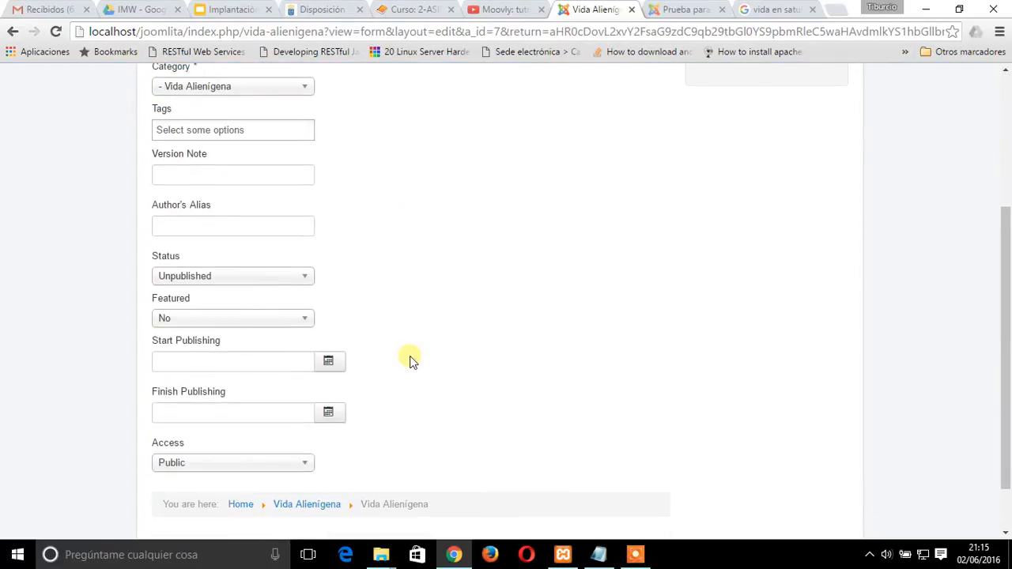
click(211, 278)
click(203, 291)
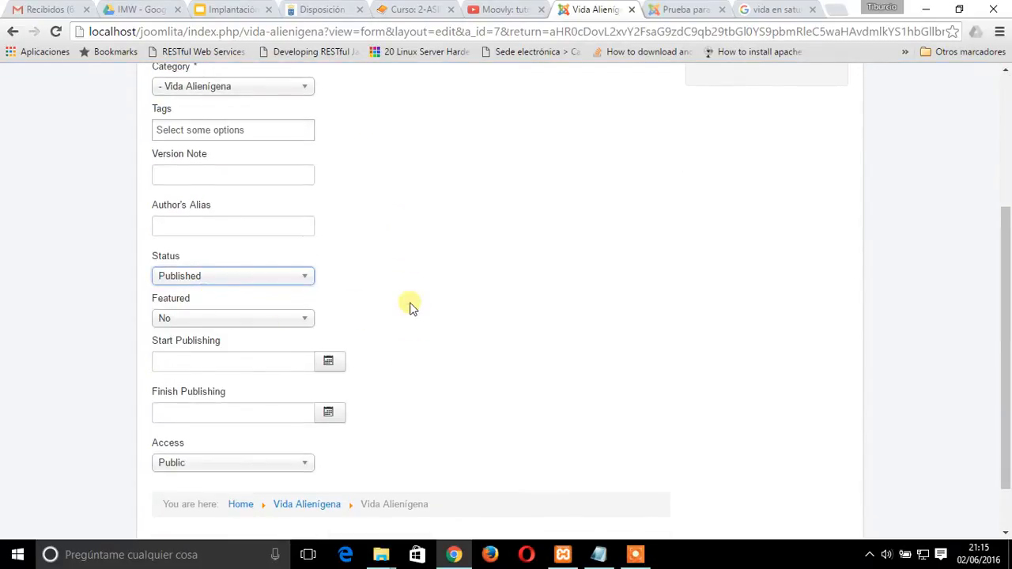
scroll(507, 384, down, 1)
scroll(504, 384, up, 4)
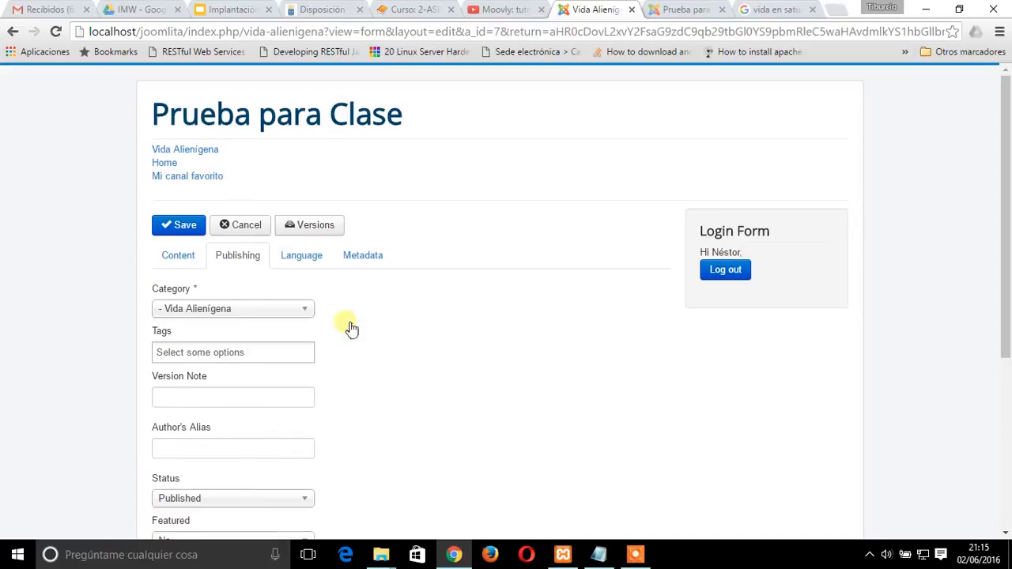
click(190, 263)
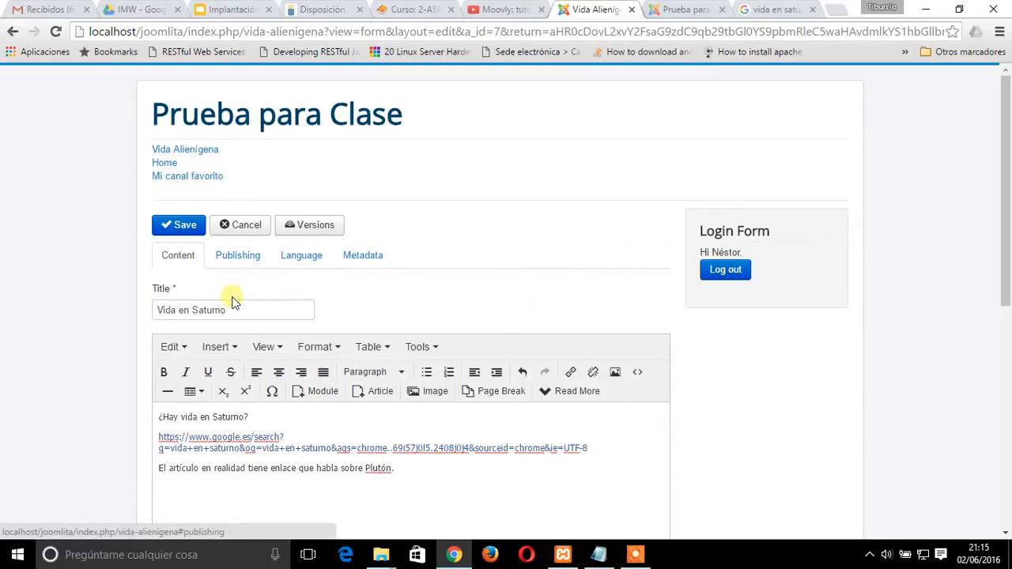
click(185, 227)
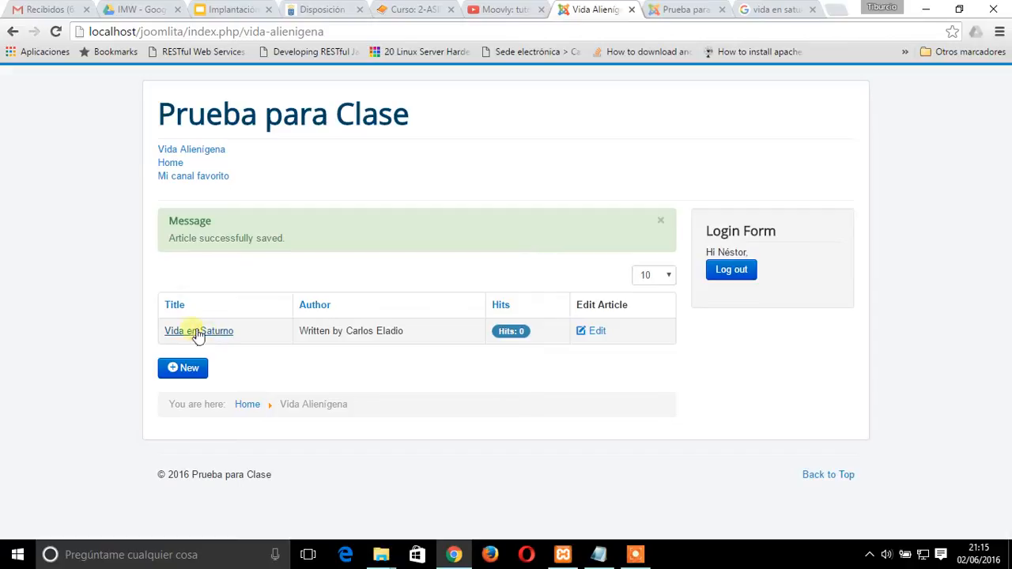
Log out of the publisher account and log in again with the author's username and password
click(740, 270)
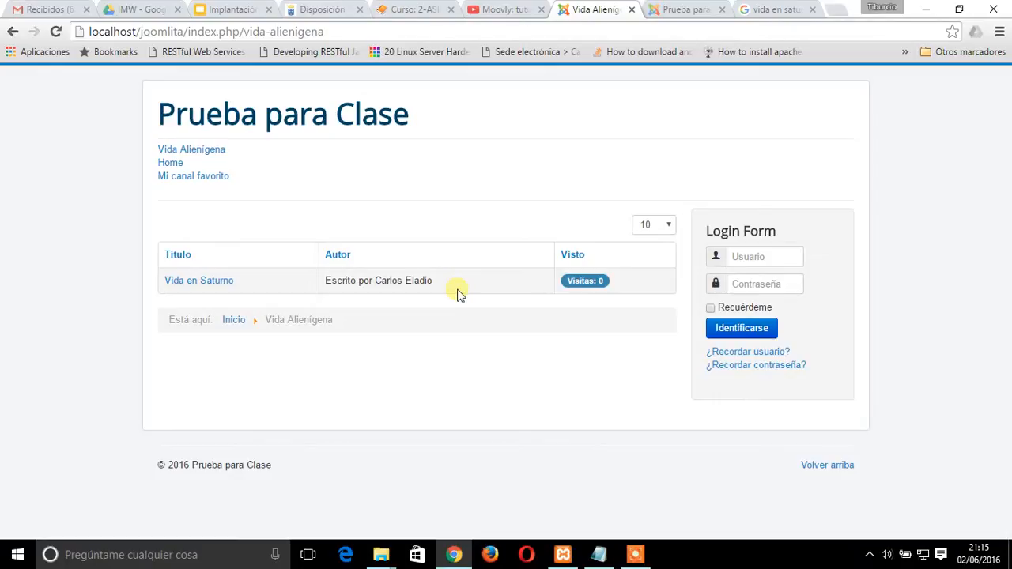
click(759, 256)
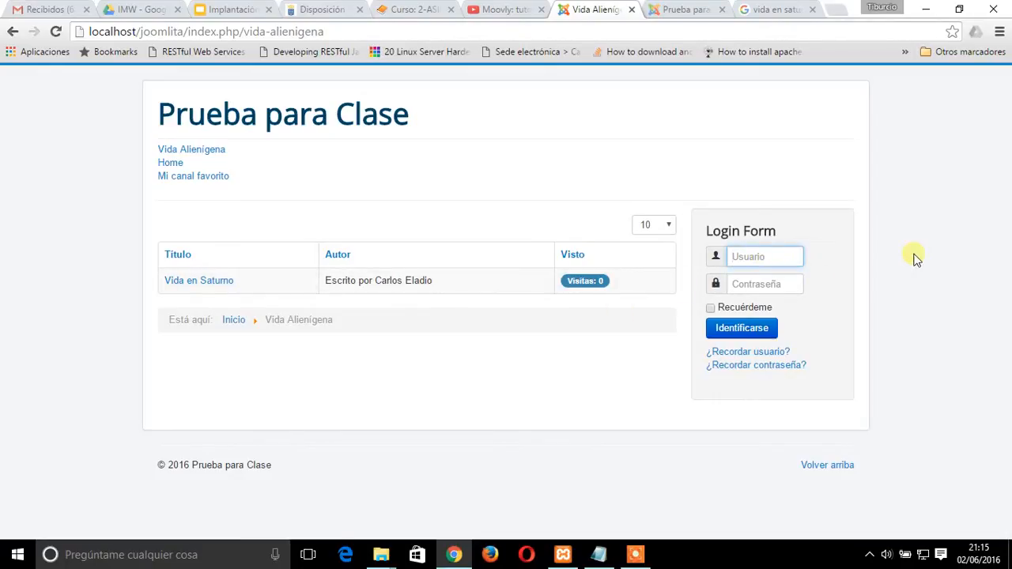
key(Tab)
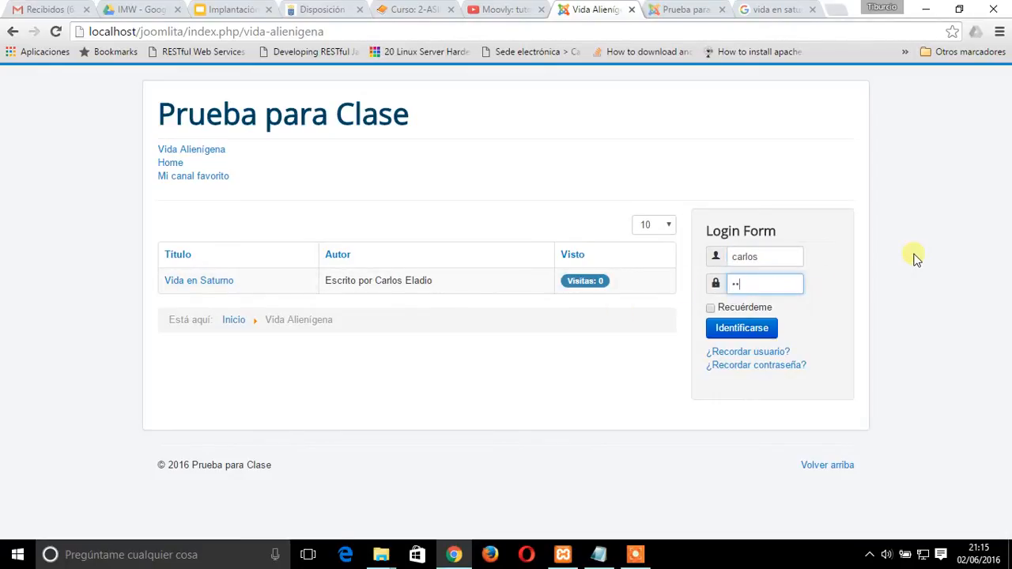
key(Return)
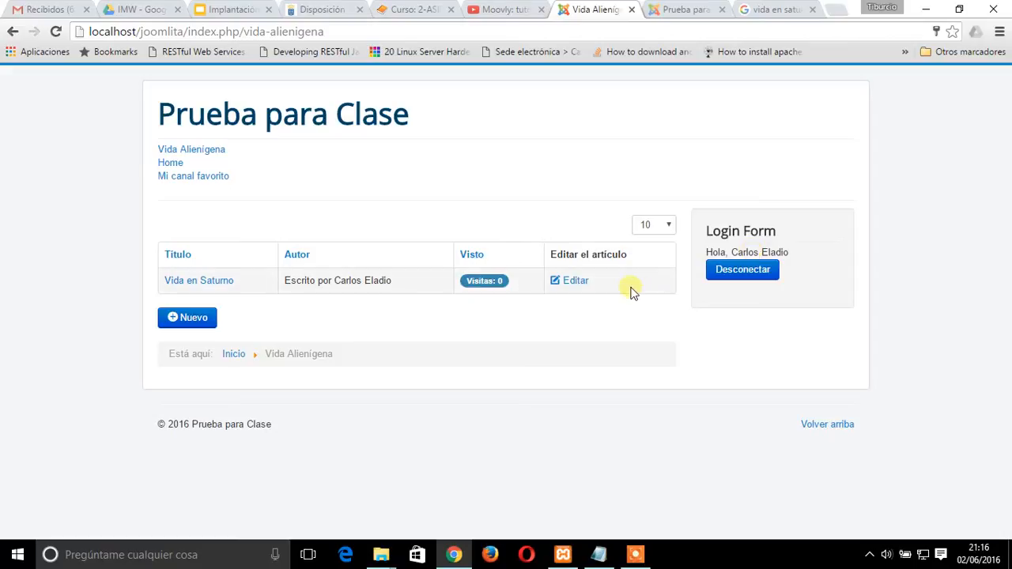
Open the published Vida en Saturno article for editing and delete the sentence about Plutón below the link
click(577, 282)
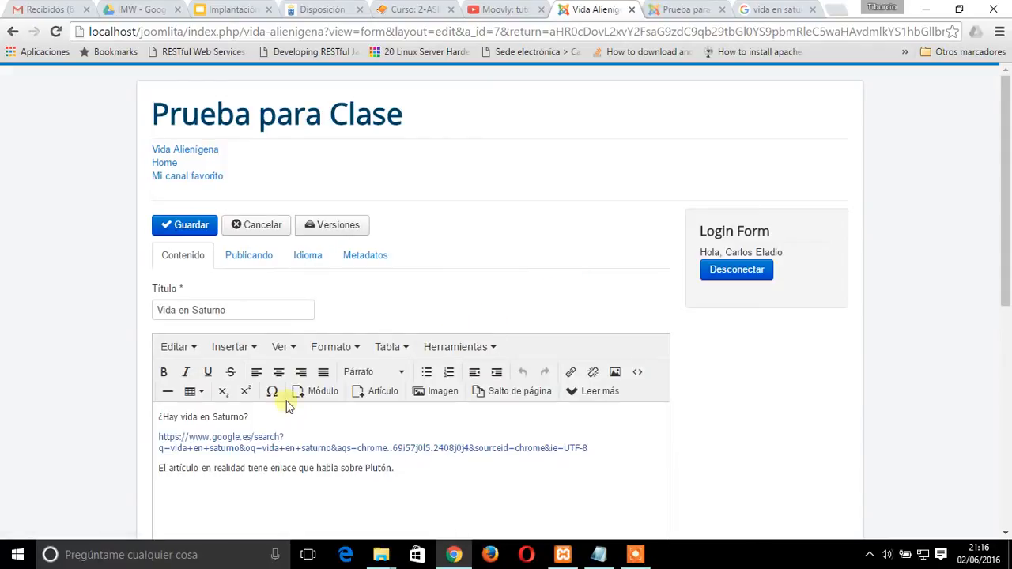
scroll(458, 440, down, 1)
click(418, 401)
drag(418, 402, 112, 380)
key(BackSpace)
key(BackSpace)
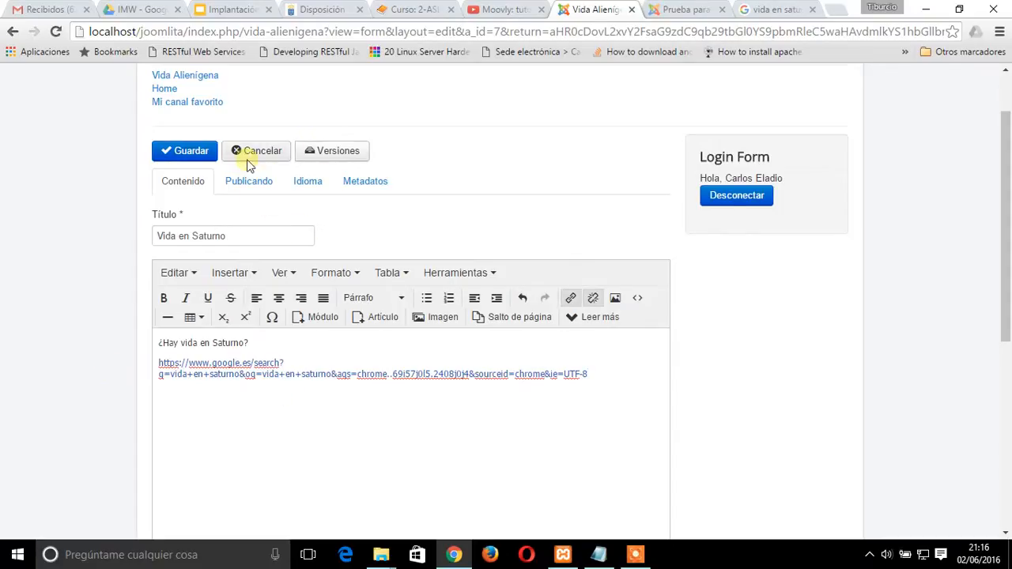
Review the Vida en Saturno article's publishing options as the author and save the article
click(238, 181)
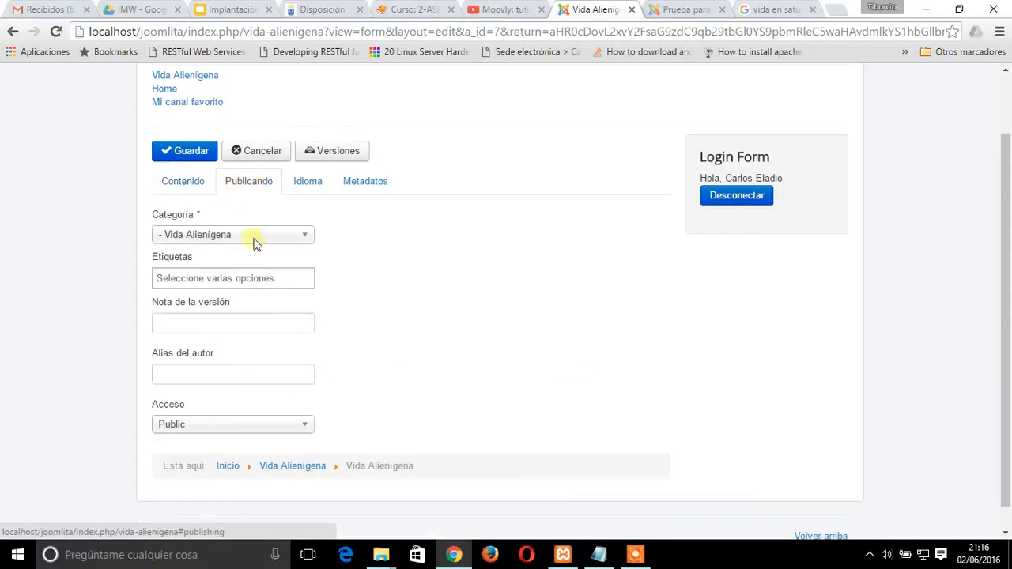
scroll(456, 384, down, 1)
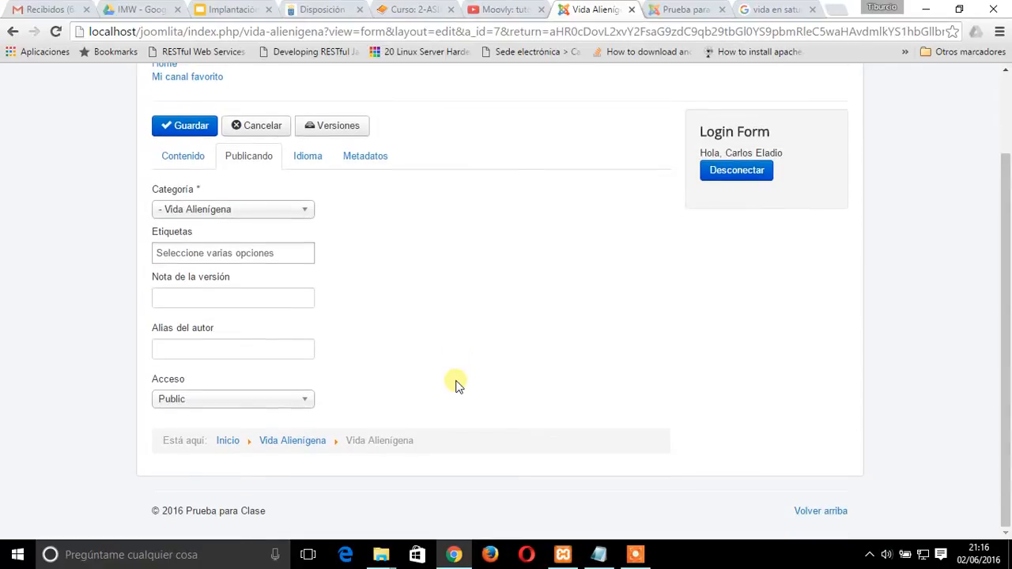
scroll(456, 385, up, 2)
click(182, 255)
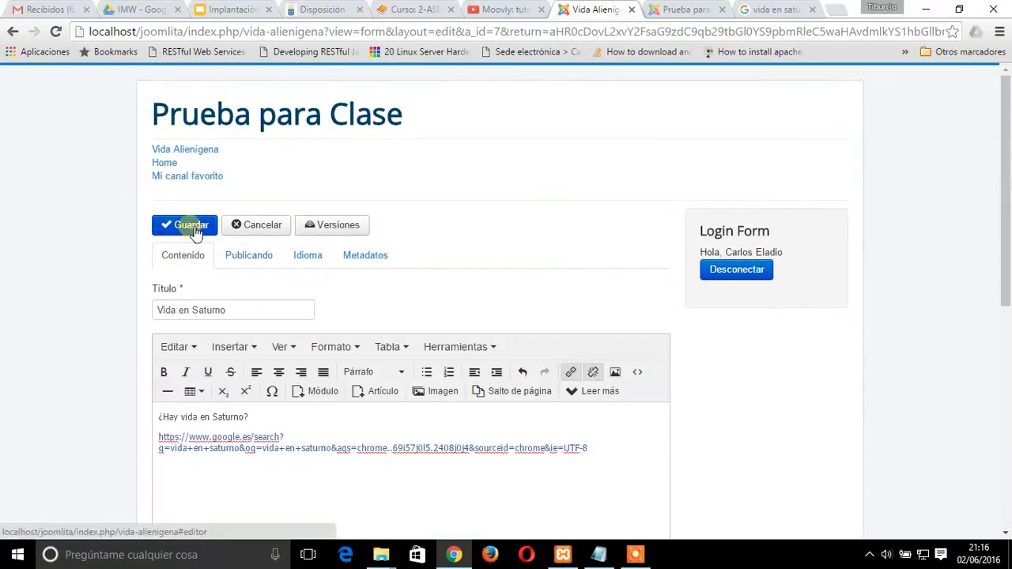
click(196, 227)
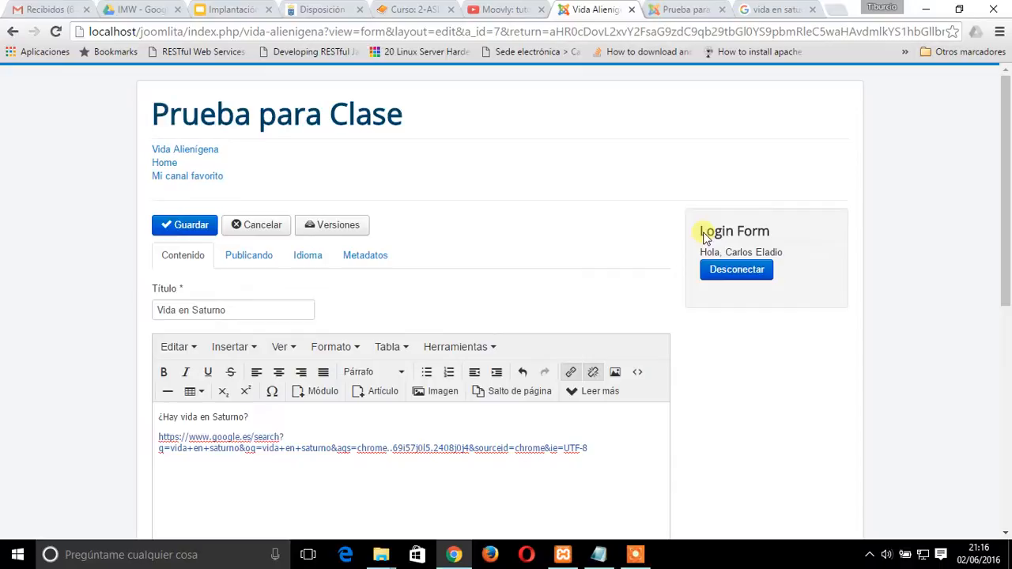
click(198, 228)
click(198, 228)
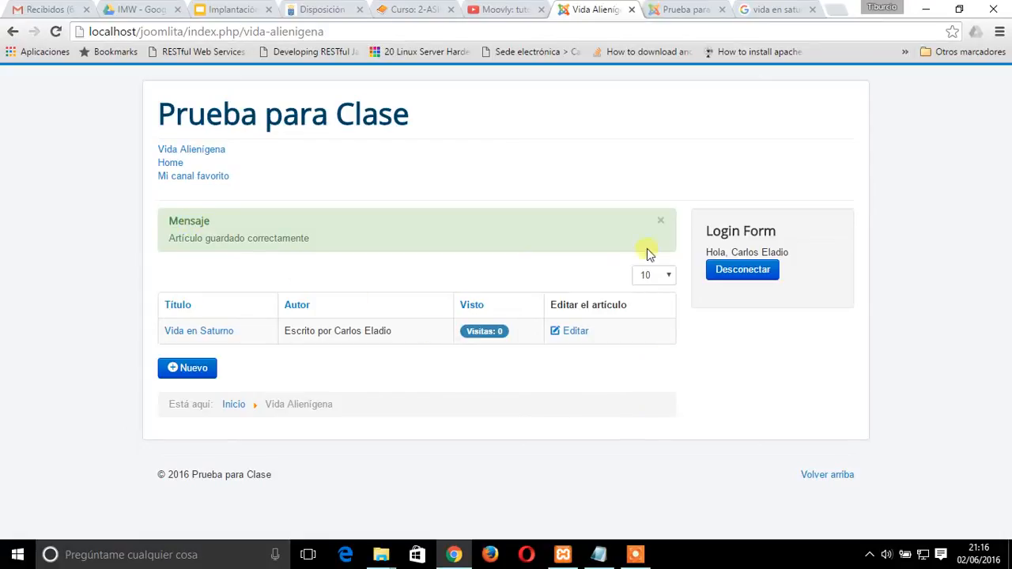
Open the saved Vida en Saturno article, log out of the author account, and view the article as a visitor
click(222, 333)
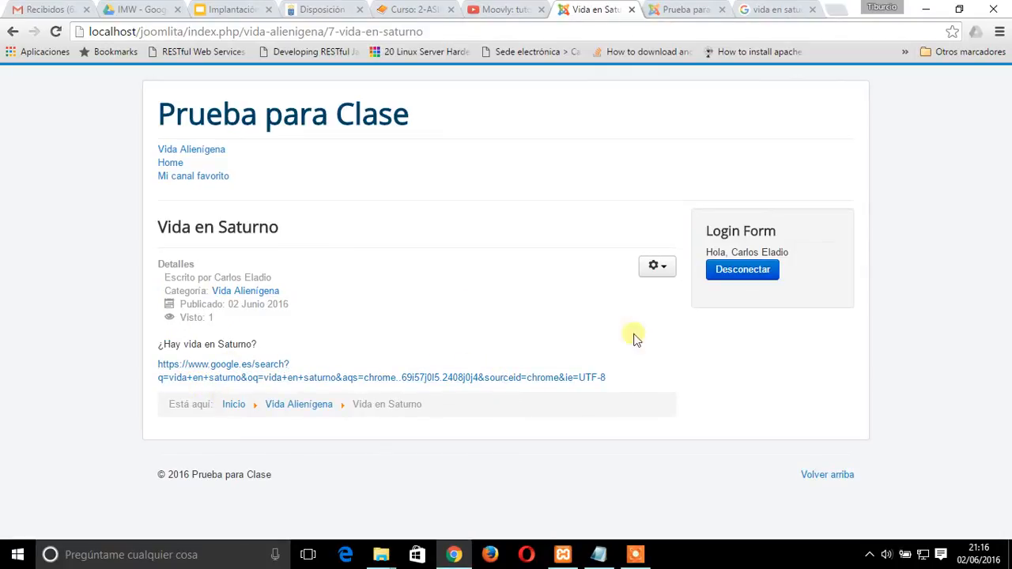
click(750, 271)
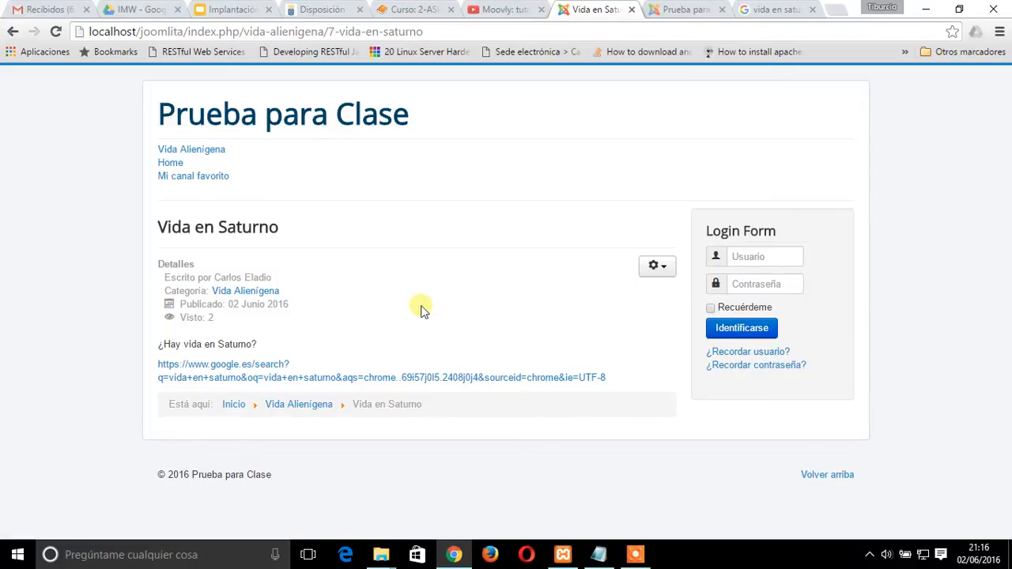
click(207, 149)
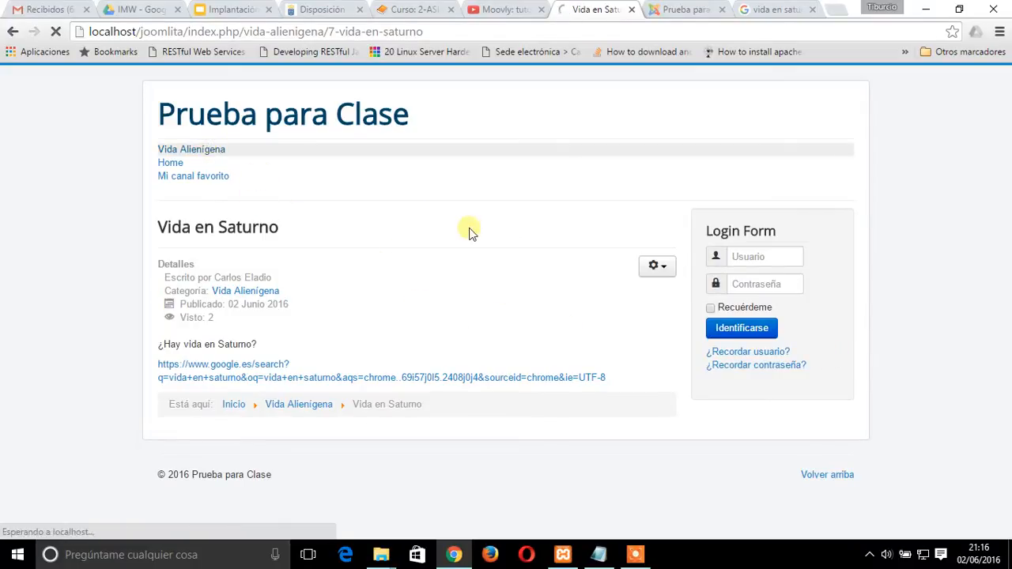
click(209, 282)
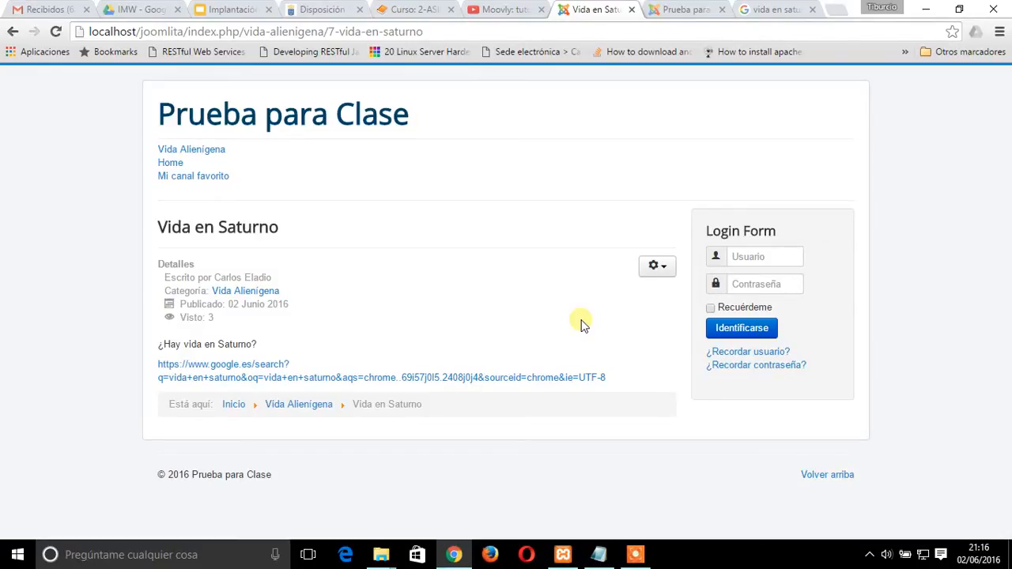
click(668, 267)
click(668, 266)
Switch to GestionUsuarios.txt in Notepad, add a line assigning the new user's name to Editor between the author and publisher lines, and save
click(687, 9)
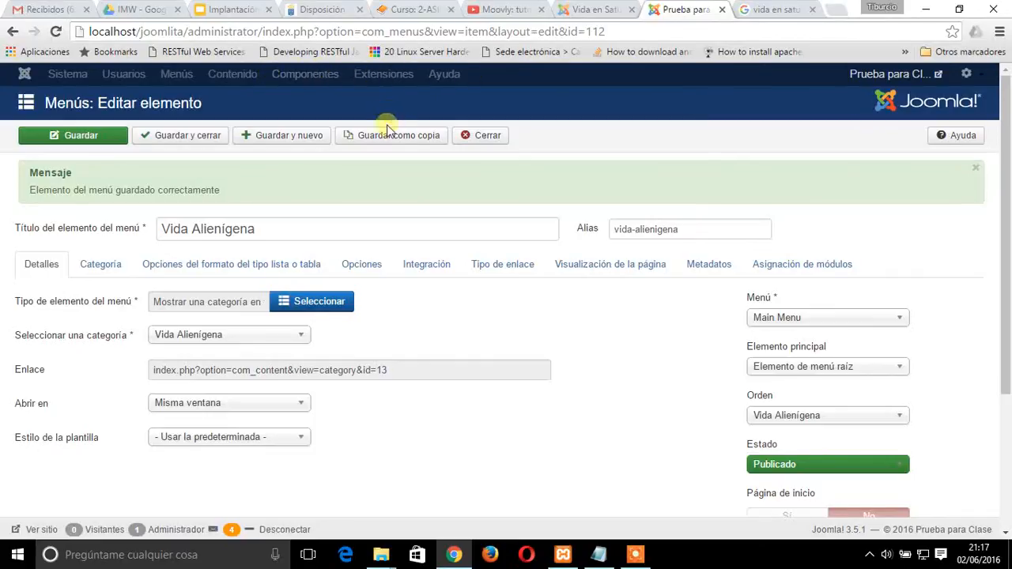
click(595, 557)
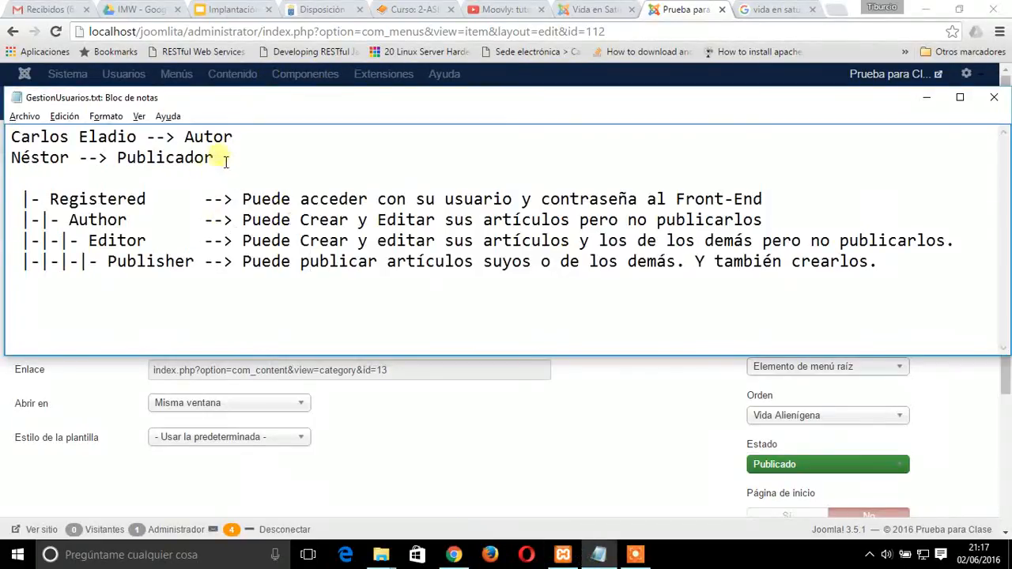
click(253, 133)
key(Return)
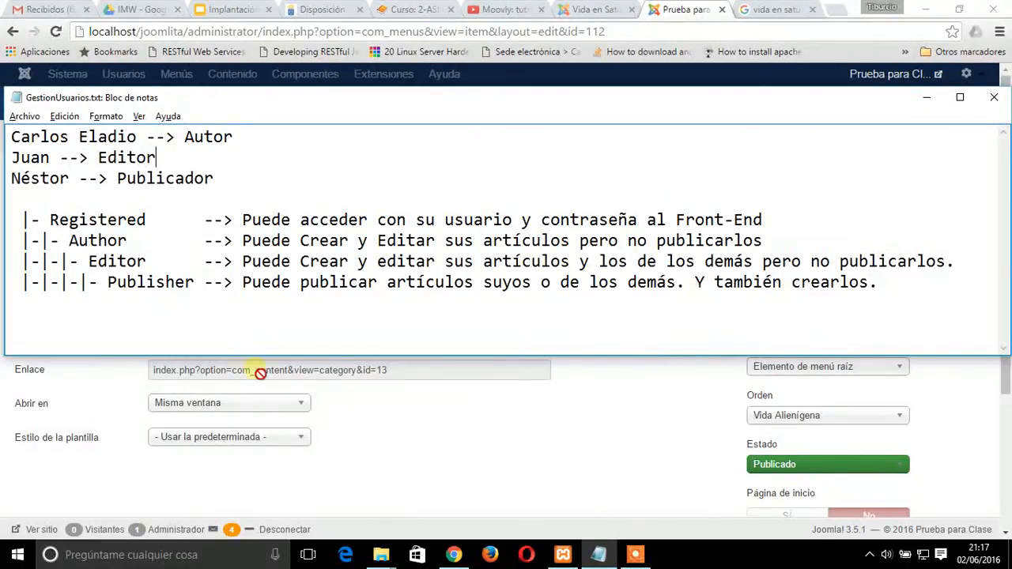
click(25, 116)
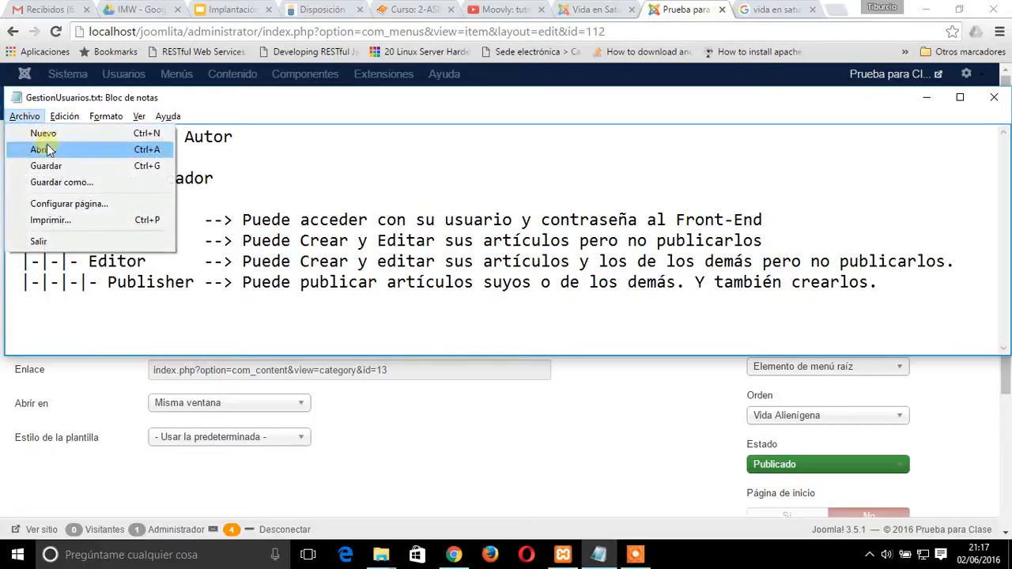
click(40, 164)
click(398, 187)
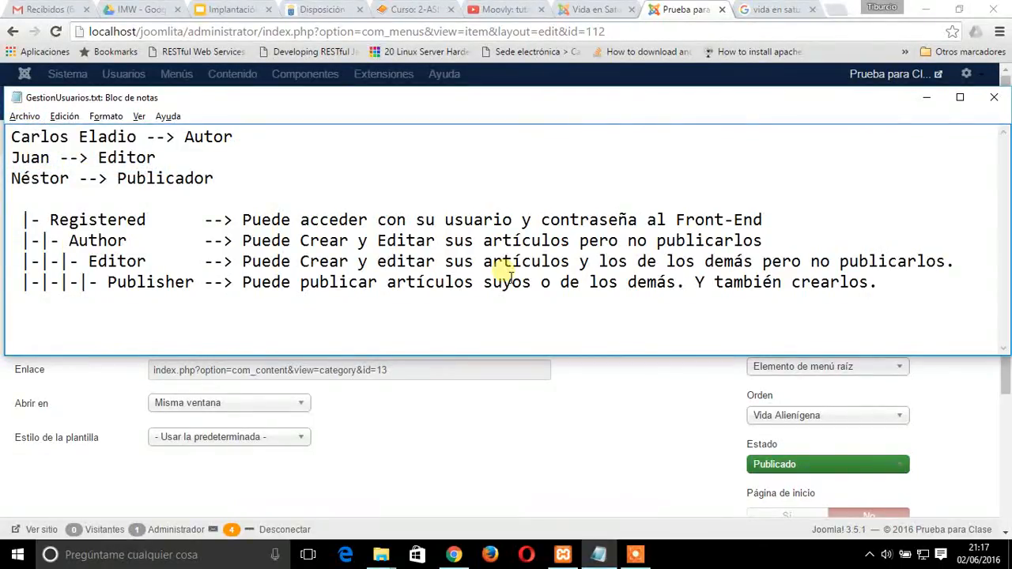
Return to the Joomla administrator in the browser, close the Vida Alienígena menu item and open the user list
click(666, 368)
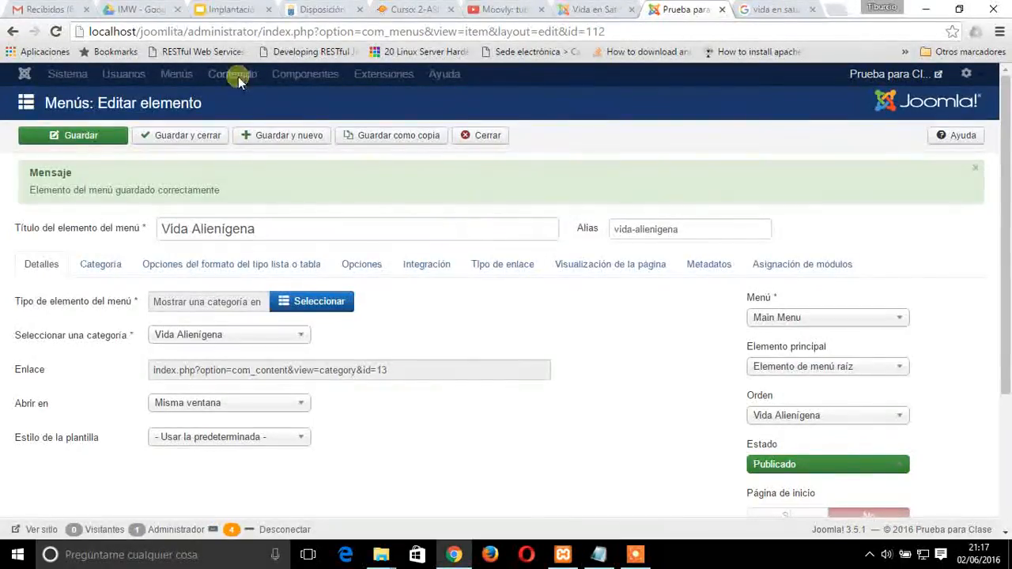
click(490, 136)
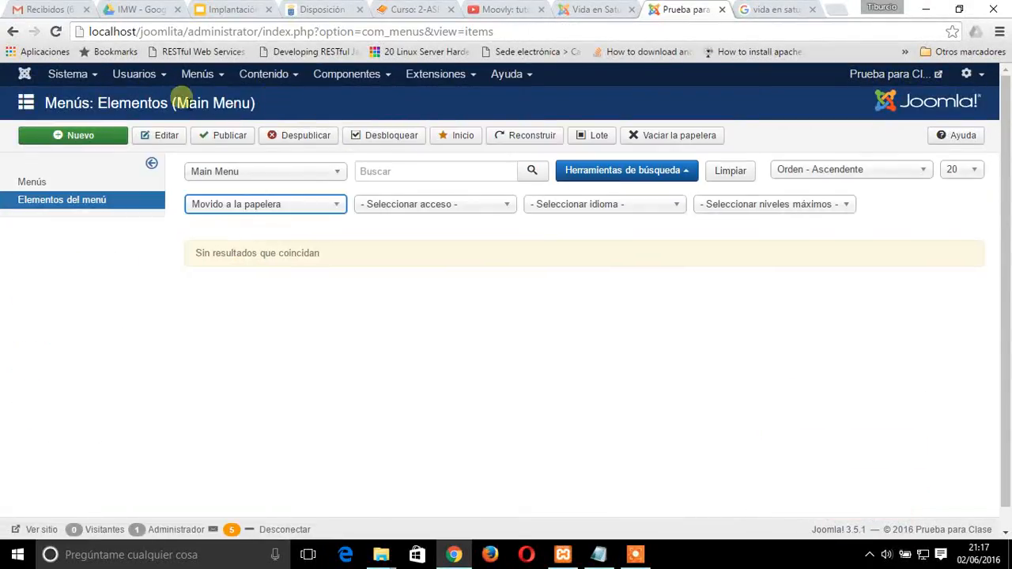
click(135, 74)
click(141, 100)
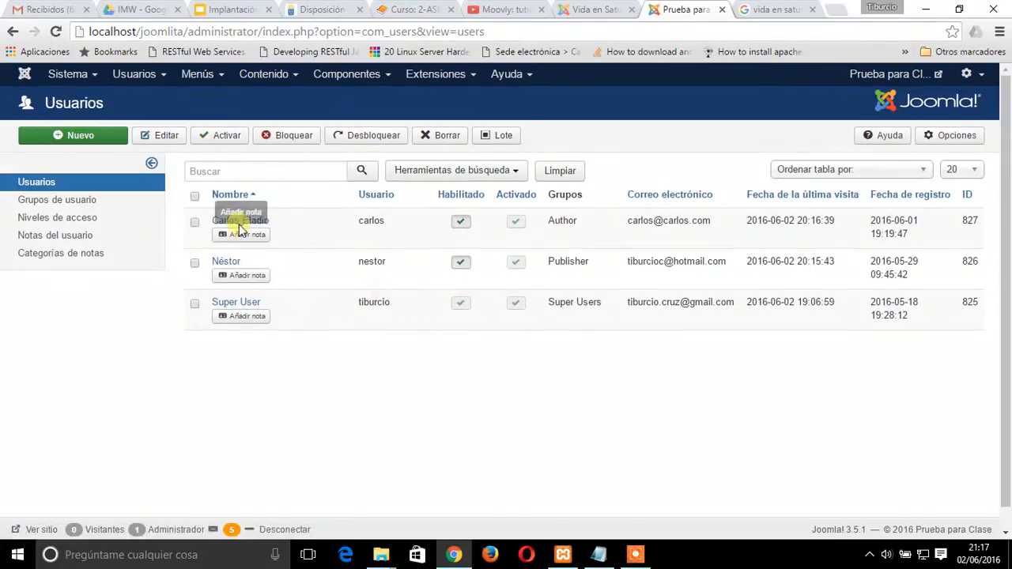
Create a new user and enter the editor's name, username and account password
click(82, 135)
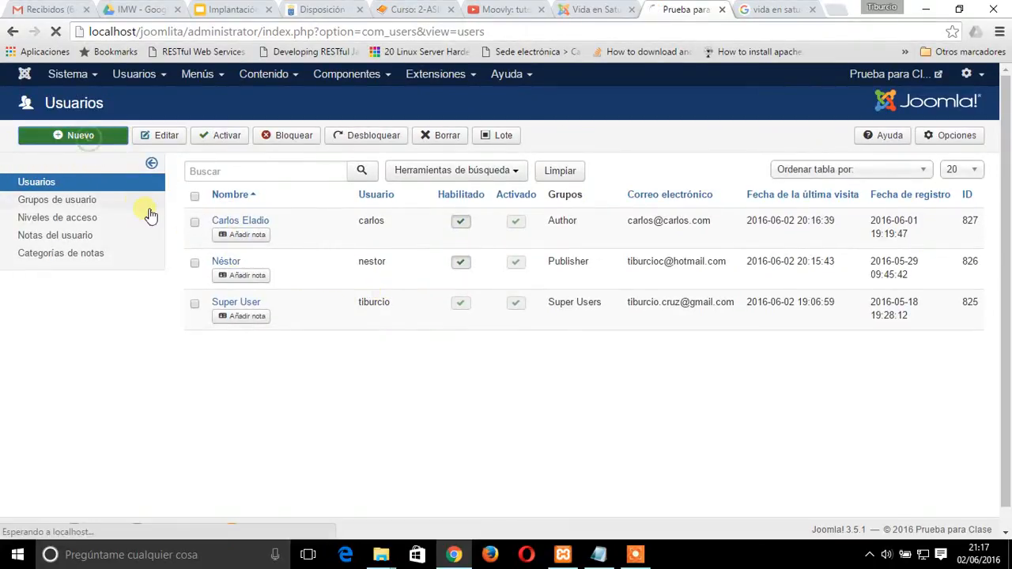
click(163, 212)
text(Juan)
key(Tab)
text(juan)
key(Tab)
text(j)
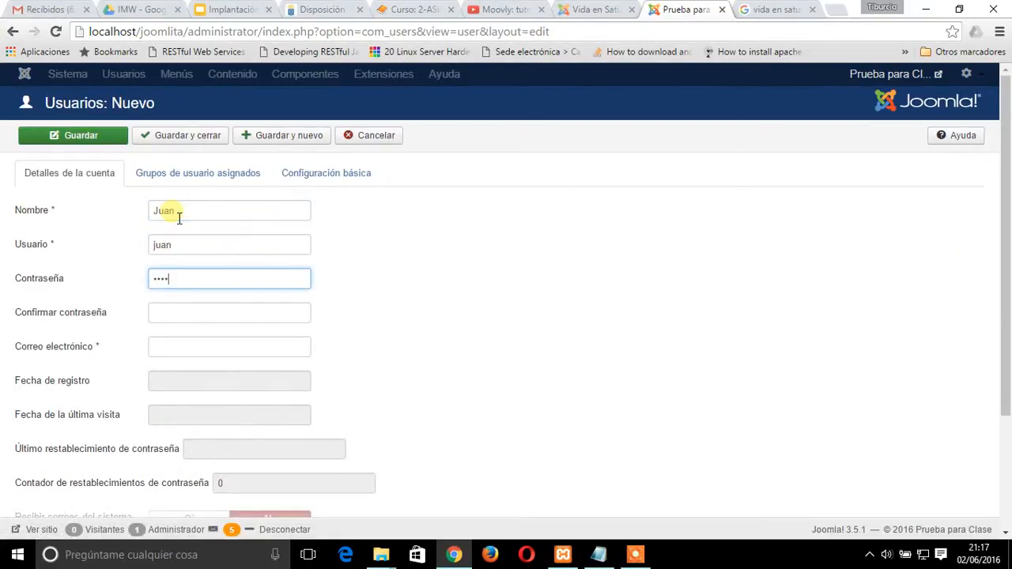
Confirm the new user's password, fill in the e-mail address, and save and close the account
click(162, 323)
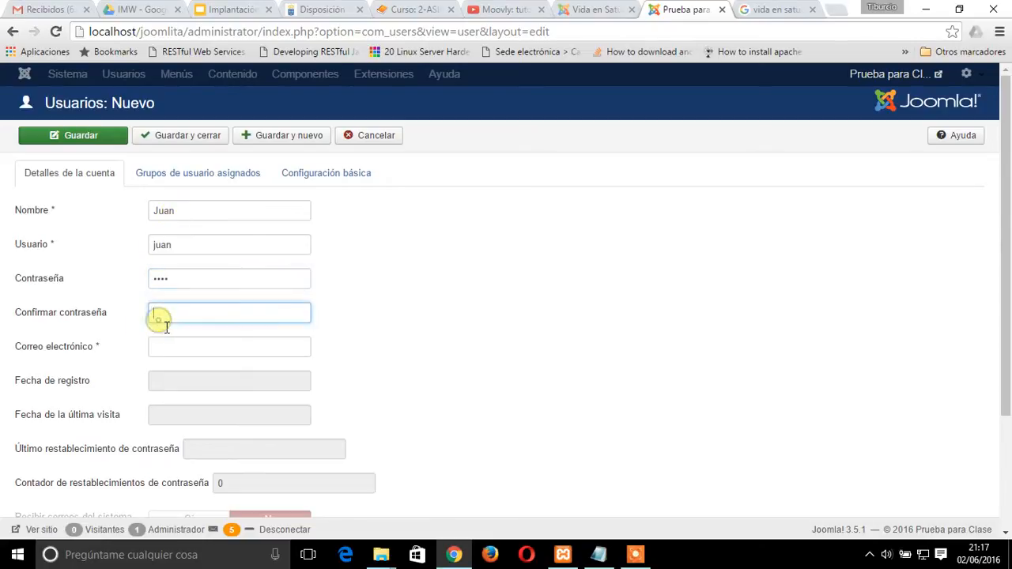
key(Tab)
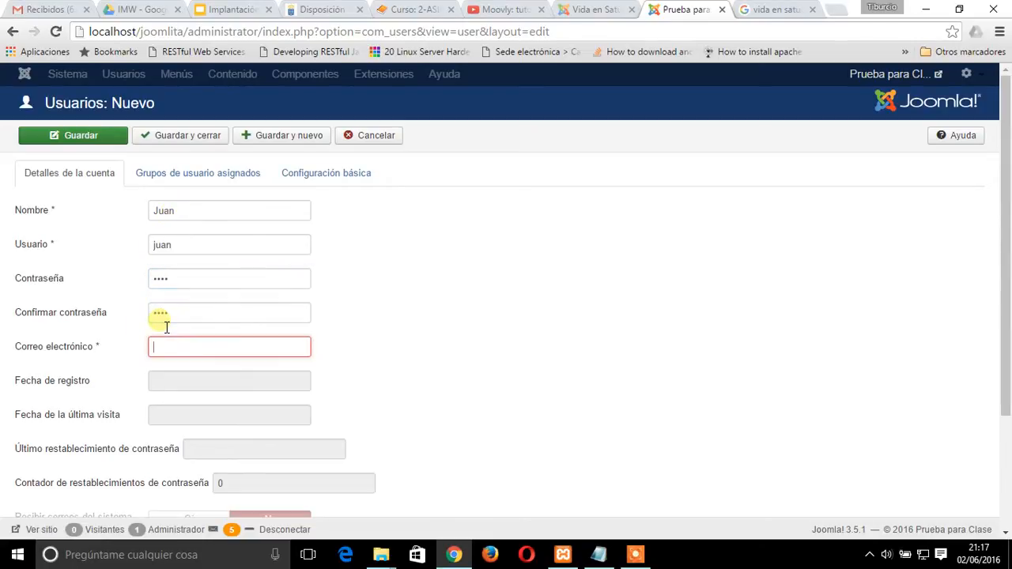
click(657, 372)
click(145, 137)
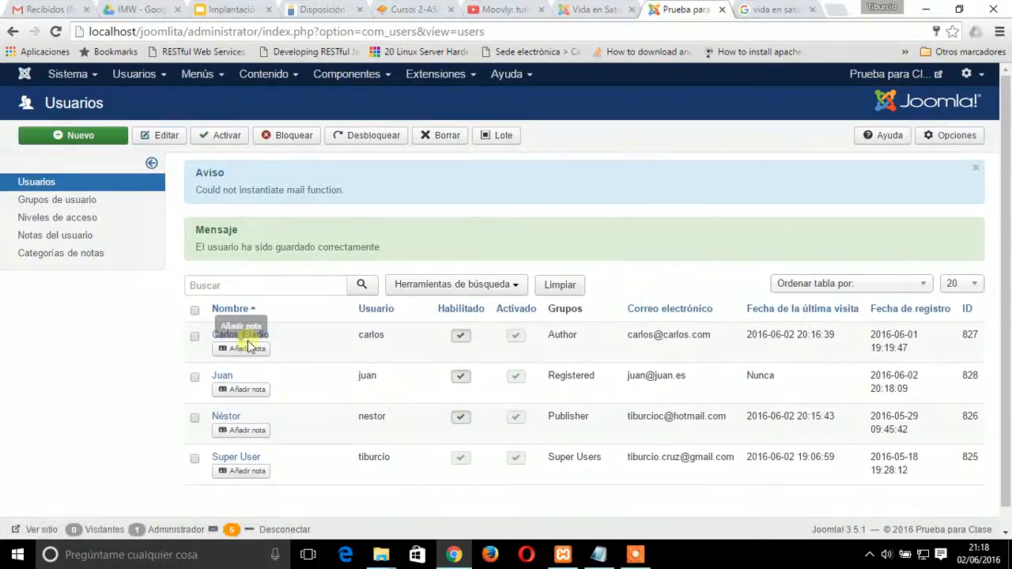
Change the new user's assigned group from Registered to Editor, then save and close the account
click(224, 376)
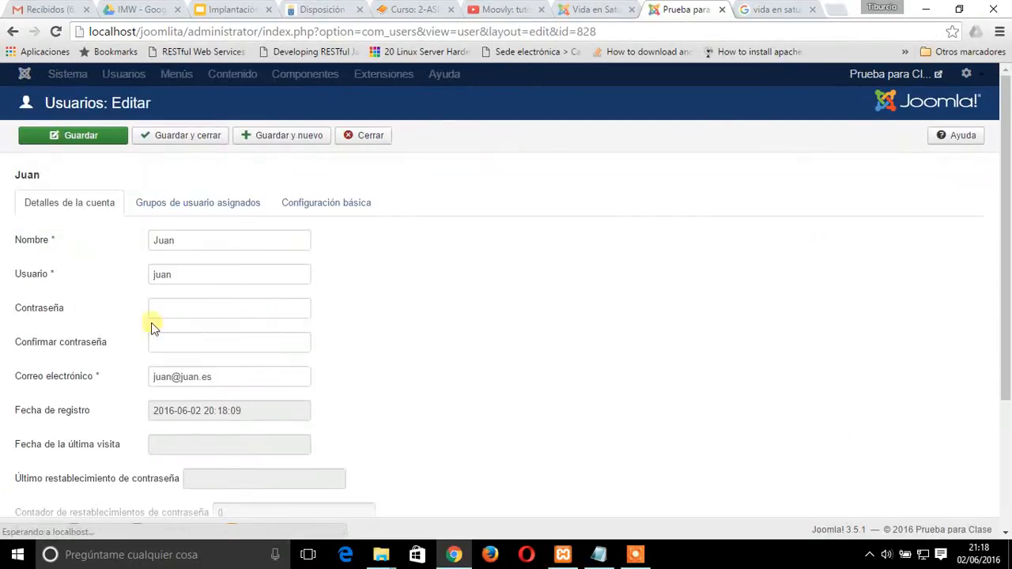
click(188, 203)
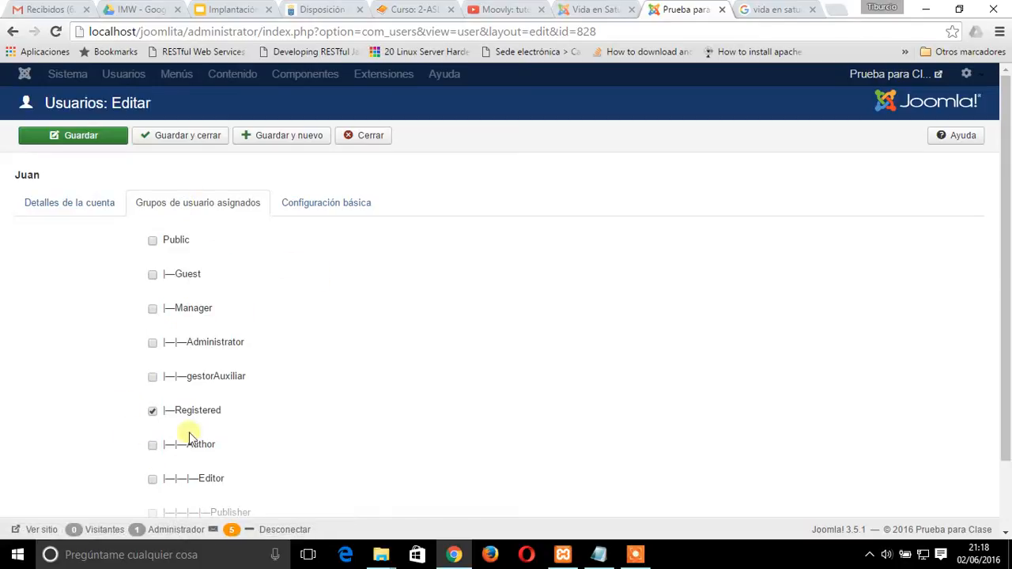
click(152, 411)
click(153, 478)
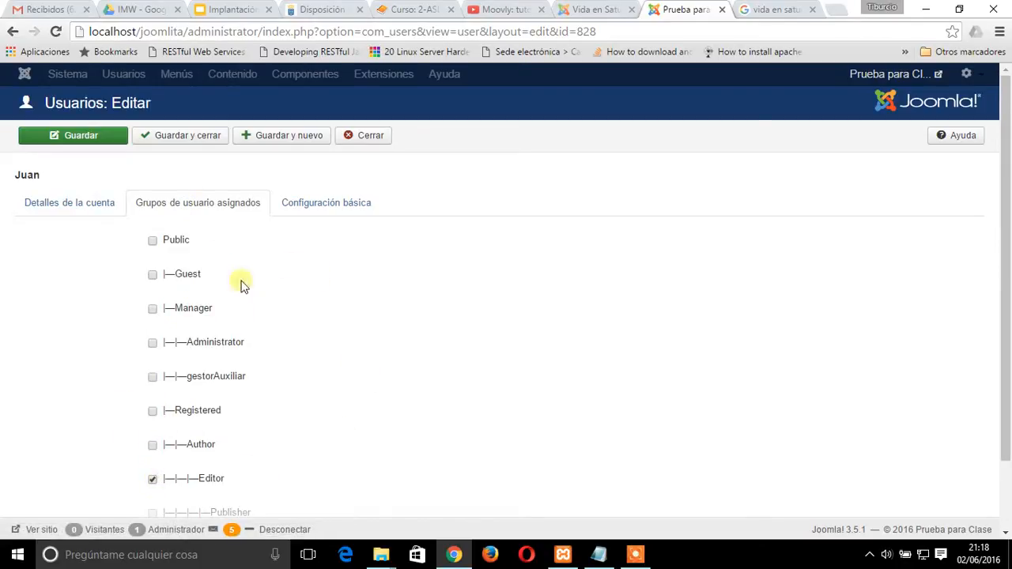
click(87, 140)
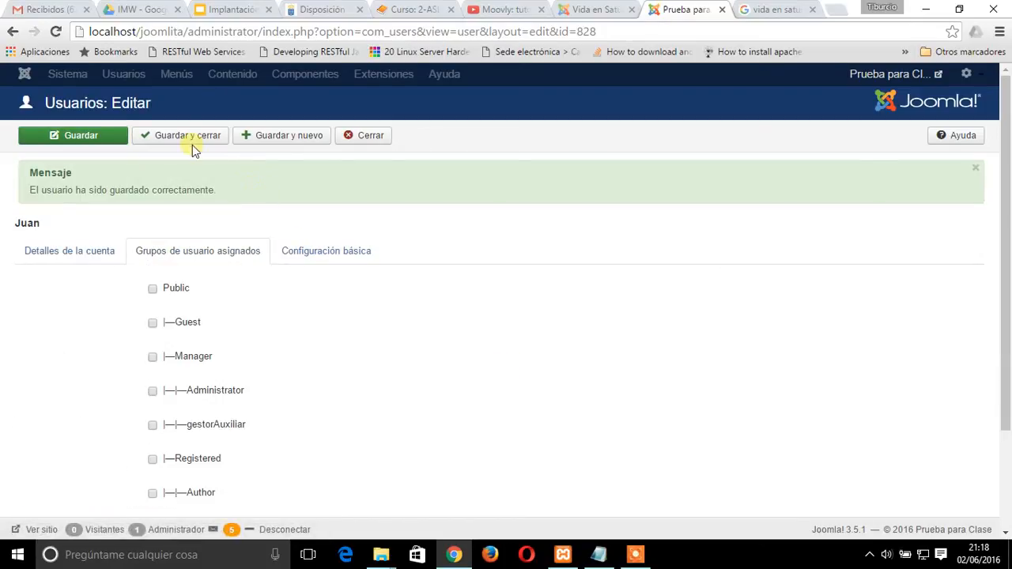
click(363, 136)
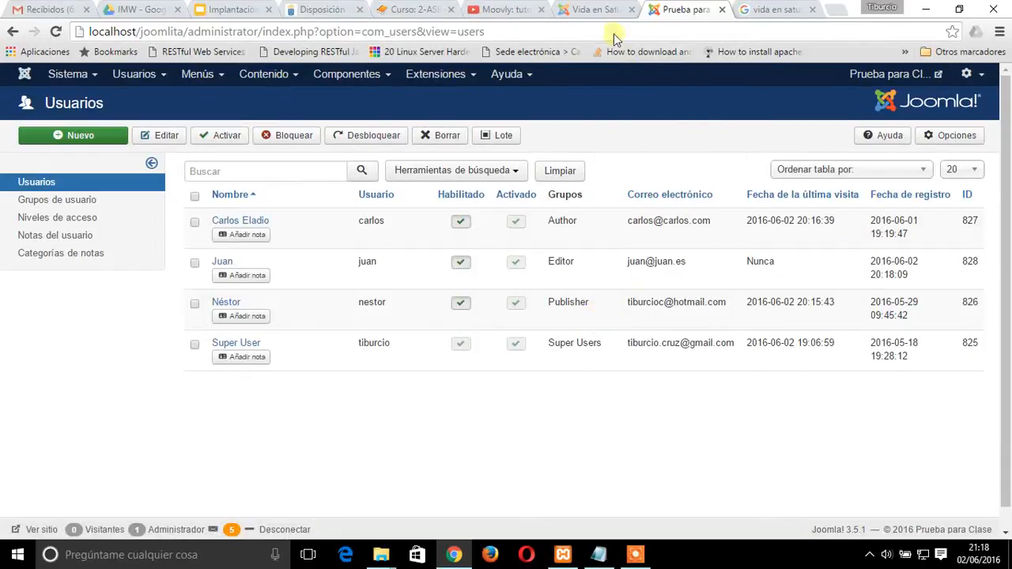
Log in to the site's front end with the new editor's username and password
click(597, 9)
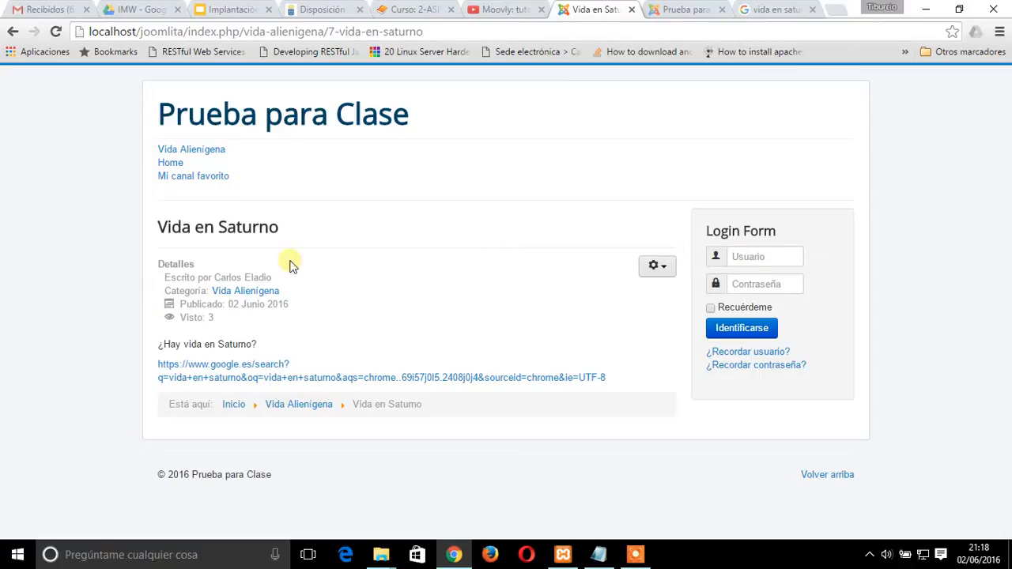
click(741, 256)
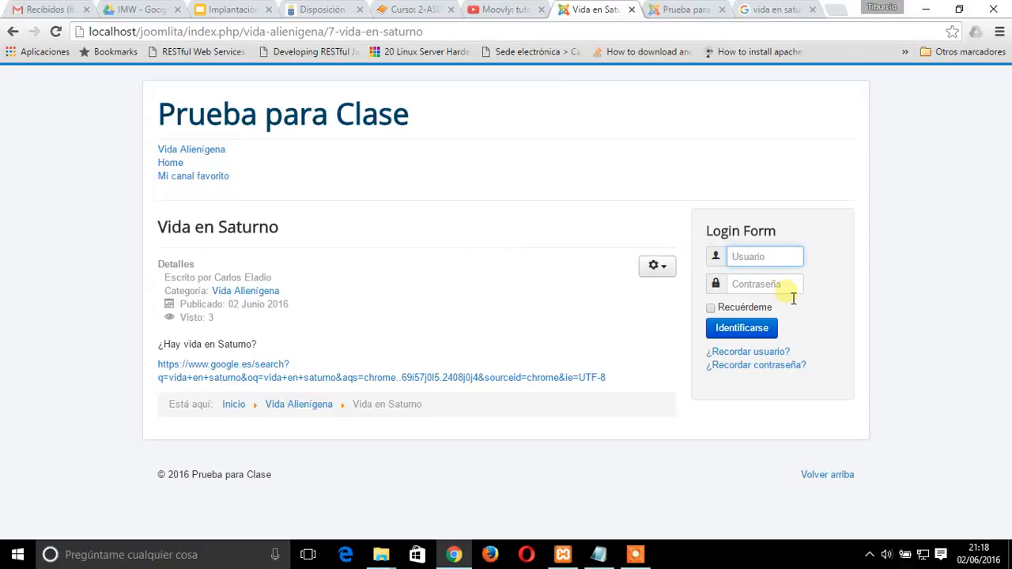
text(j)
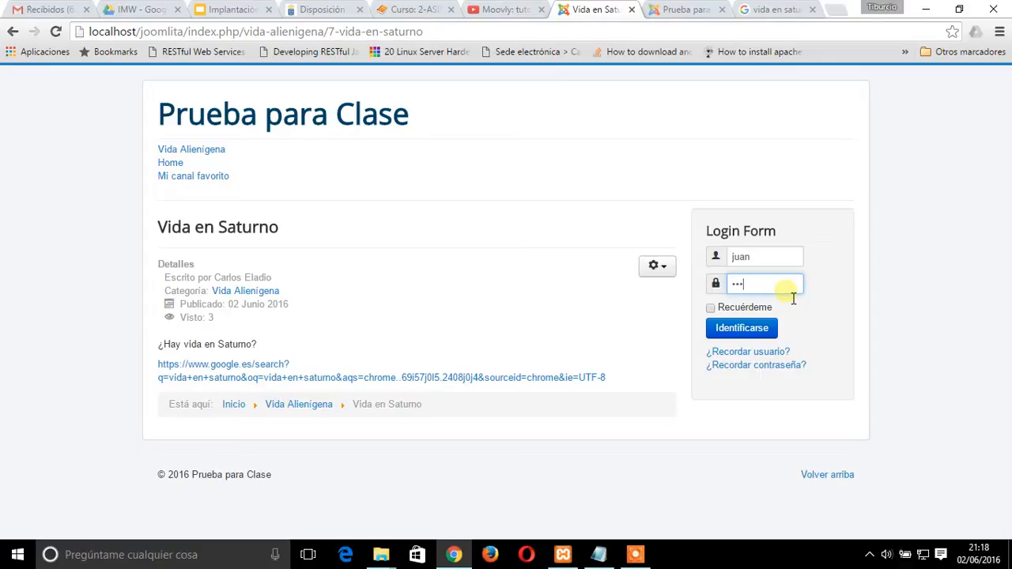
text(uan)
click(761, 327)
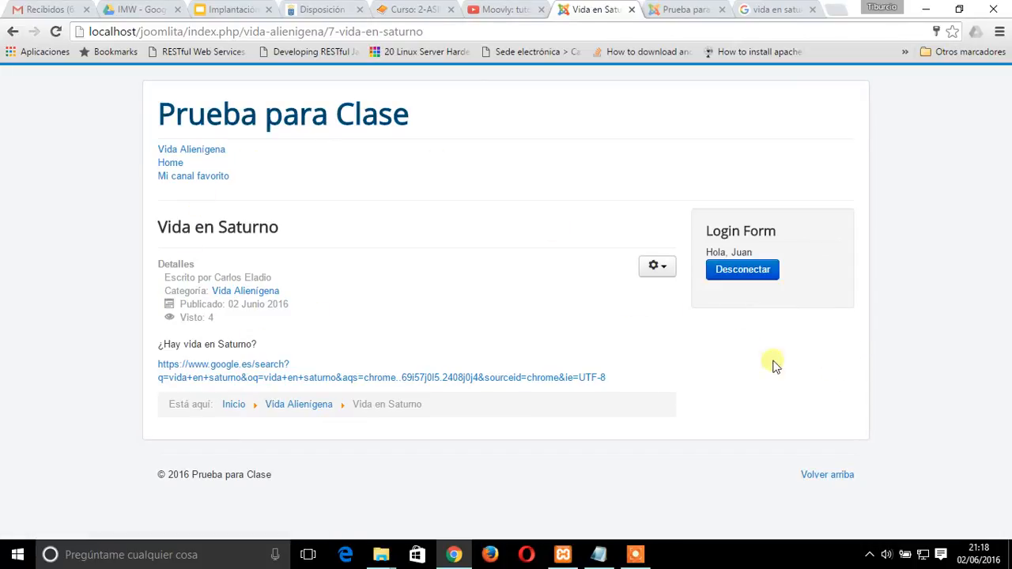
Open the Vida en Saturno article for editing and add a line below the link with "Editado por" and the editor's first name
click(664, 271)
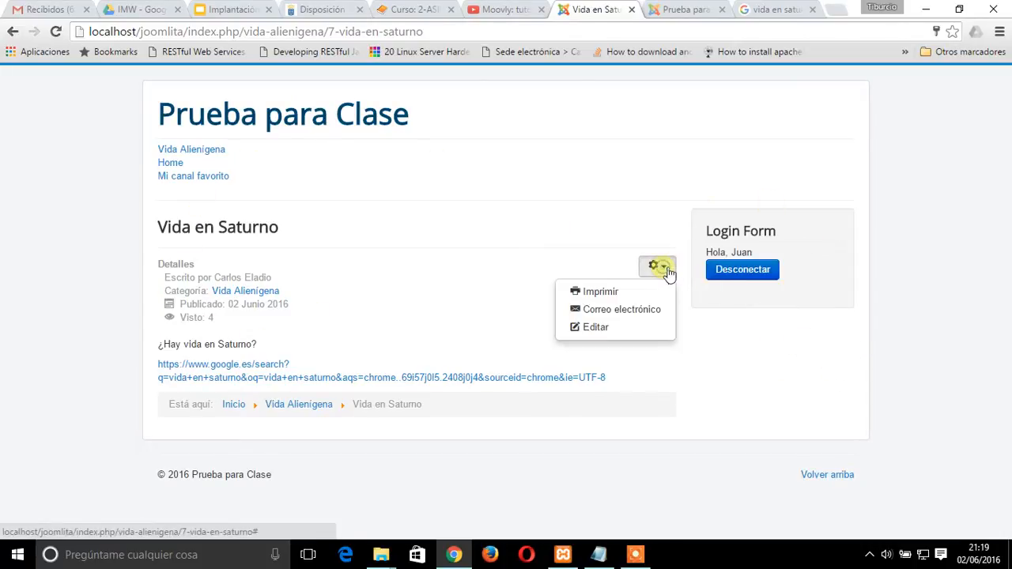
click(614, 329)
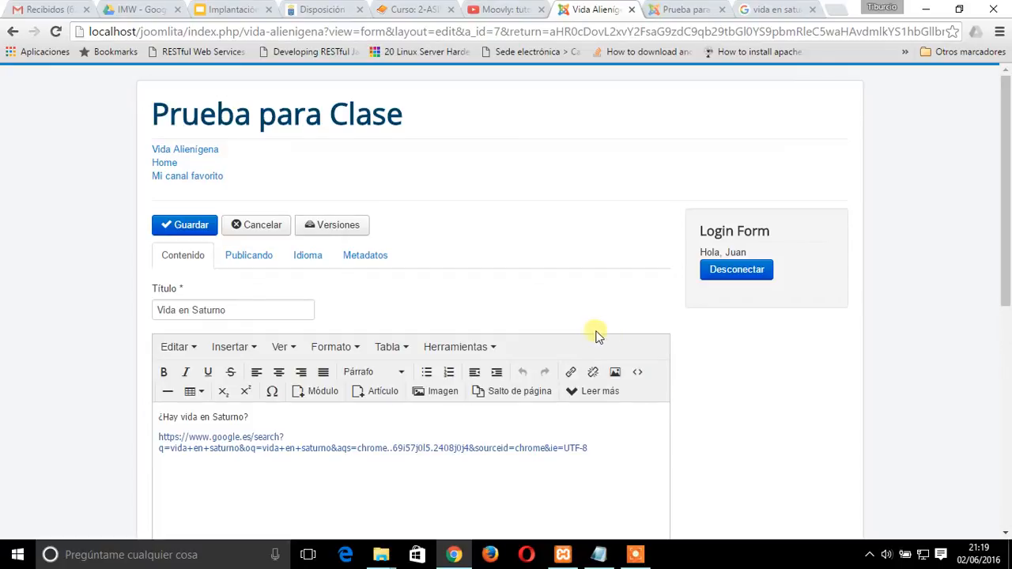
click(604, 448)
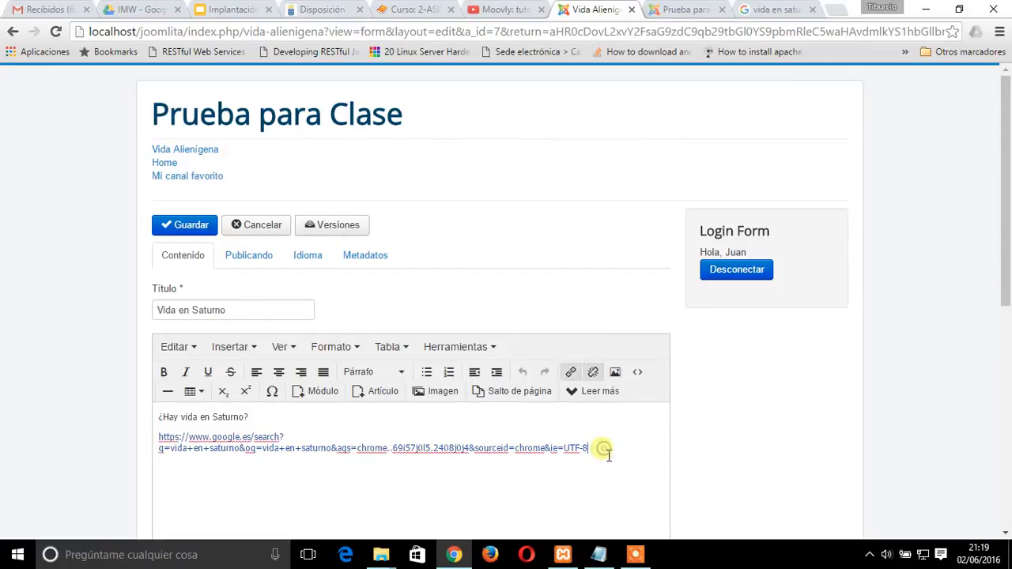
key(Return)
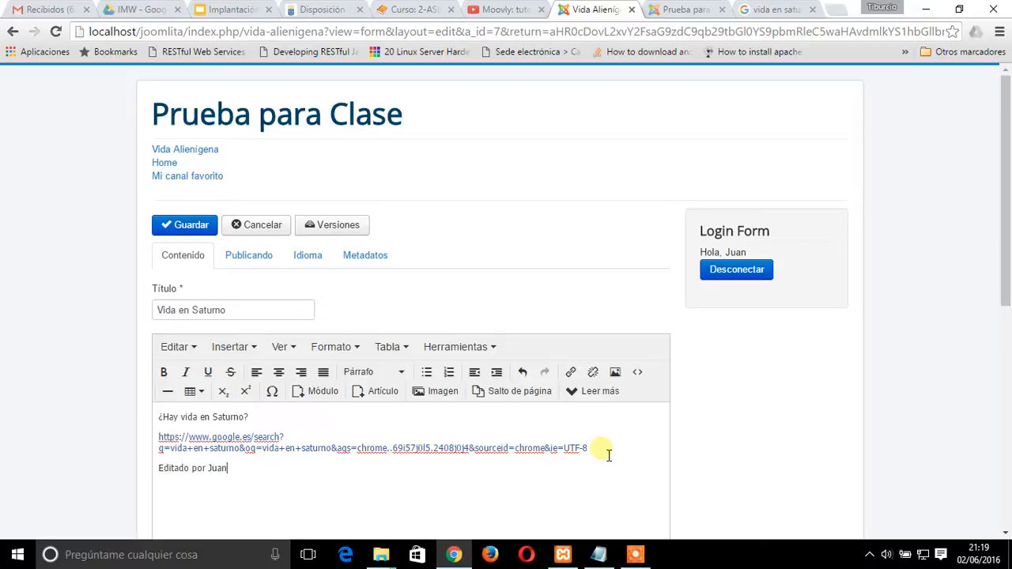
Review the publishing options available to the editor for the Vida en Saturno article, then save the edited article
click(267, 257)
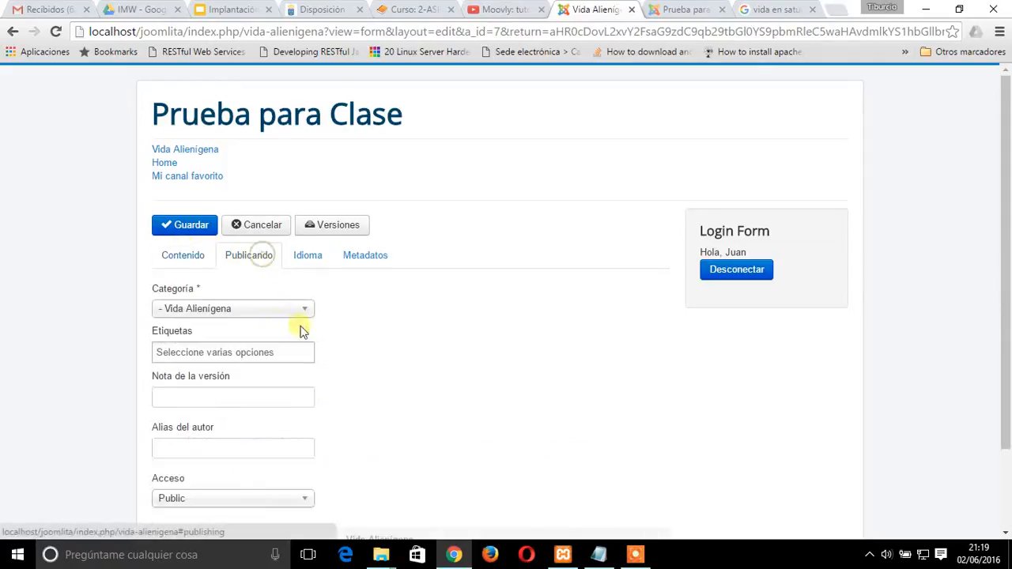
scroll(464, 393, down, 2)
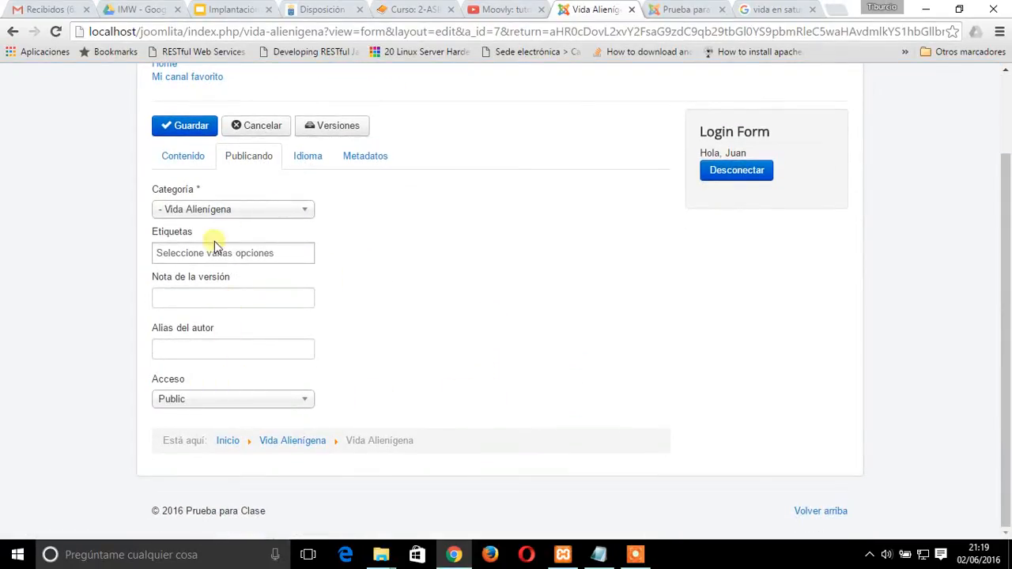
click(184, 158)
click(199, 131)
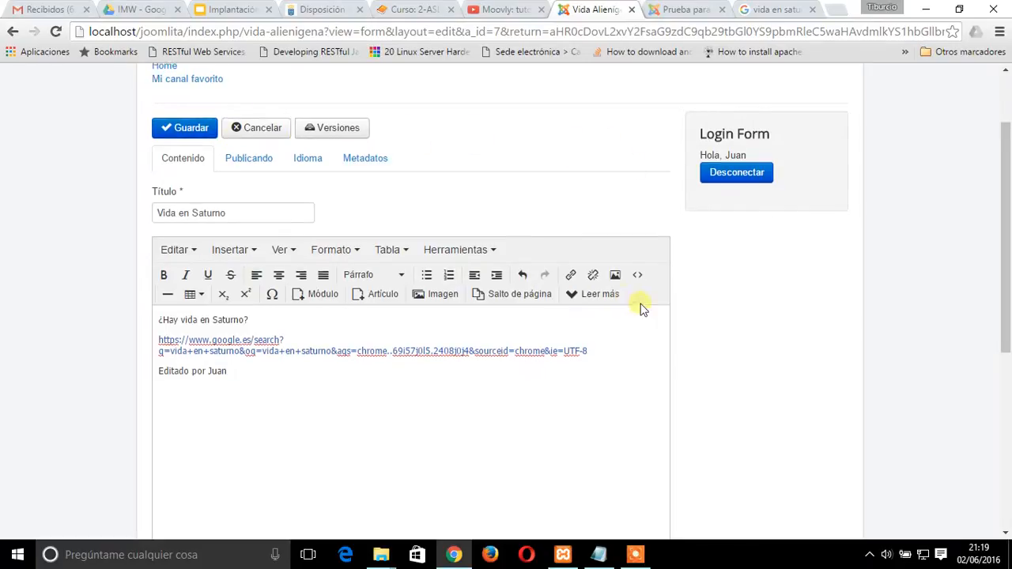
scroll(407, 277, up, 2)
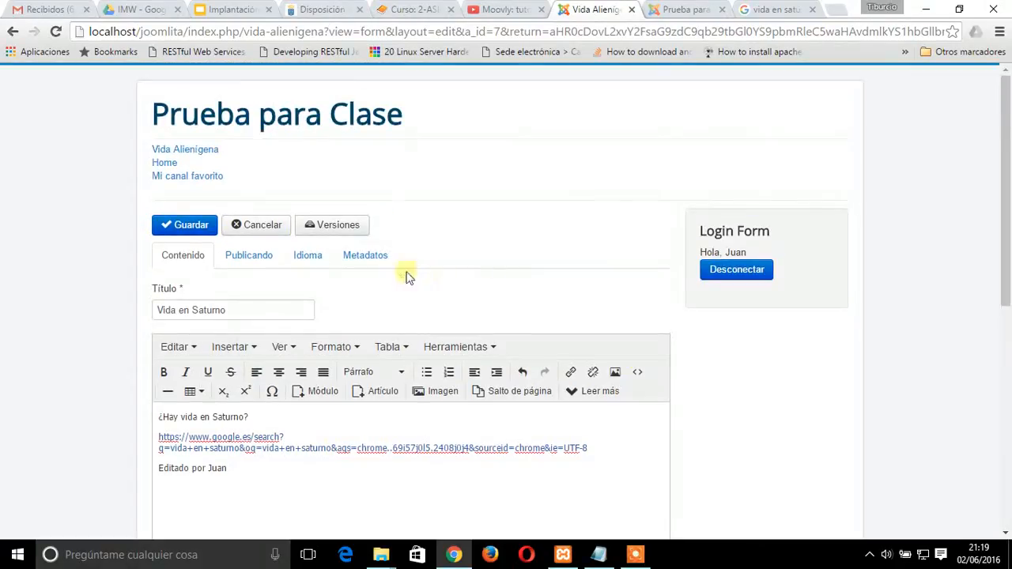
click(190, 225)
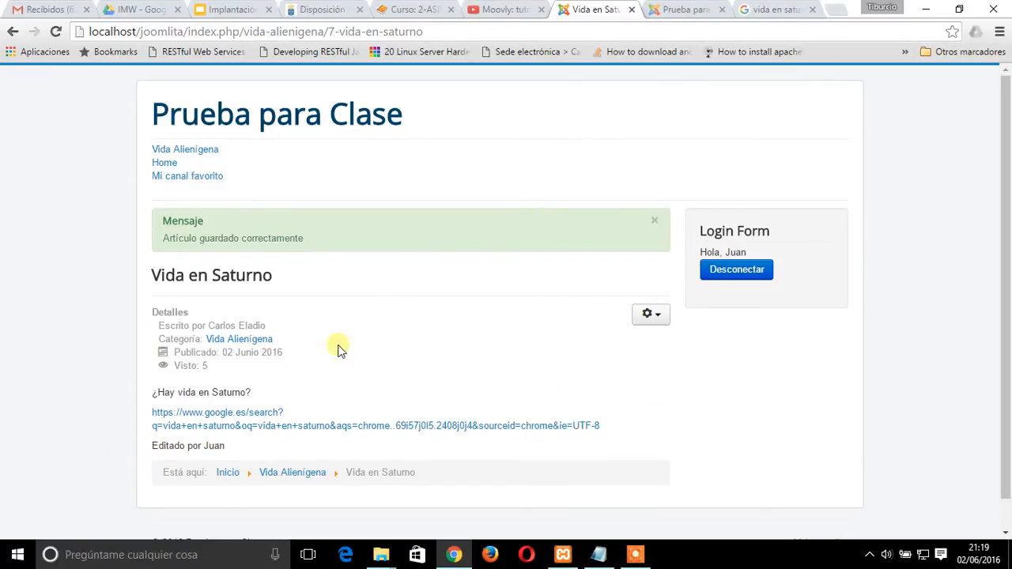
Log out of the editor account and log in to the front end with the publisher's username and password
click(765, 283)
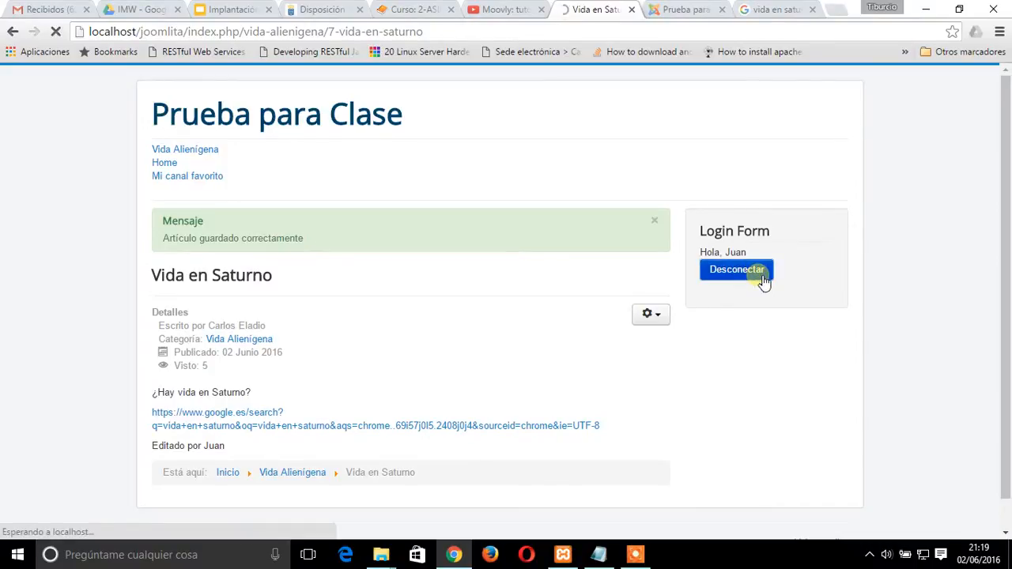
click(746, 259)
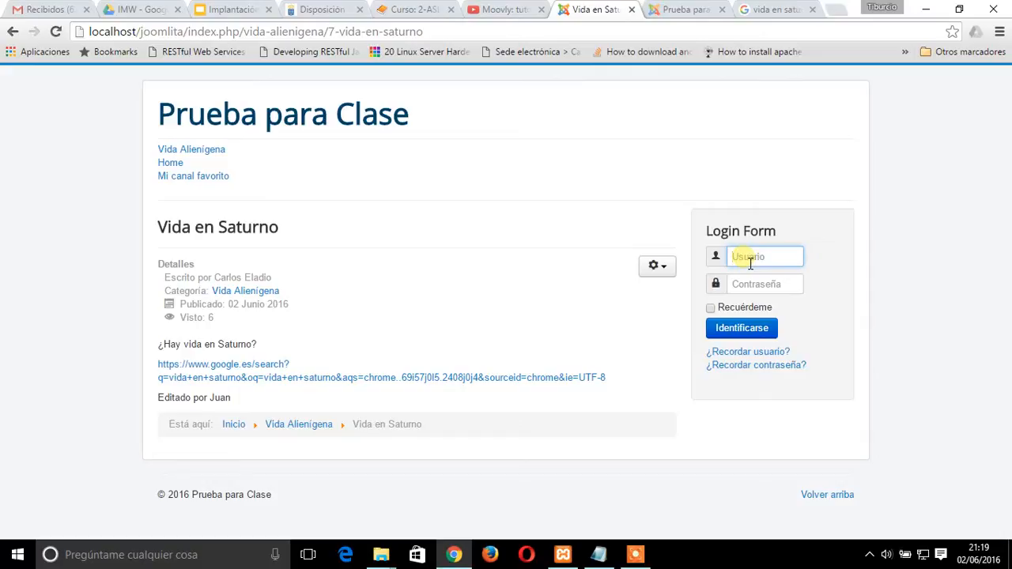
key(Tab)
key(Return)
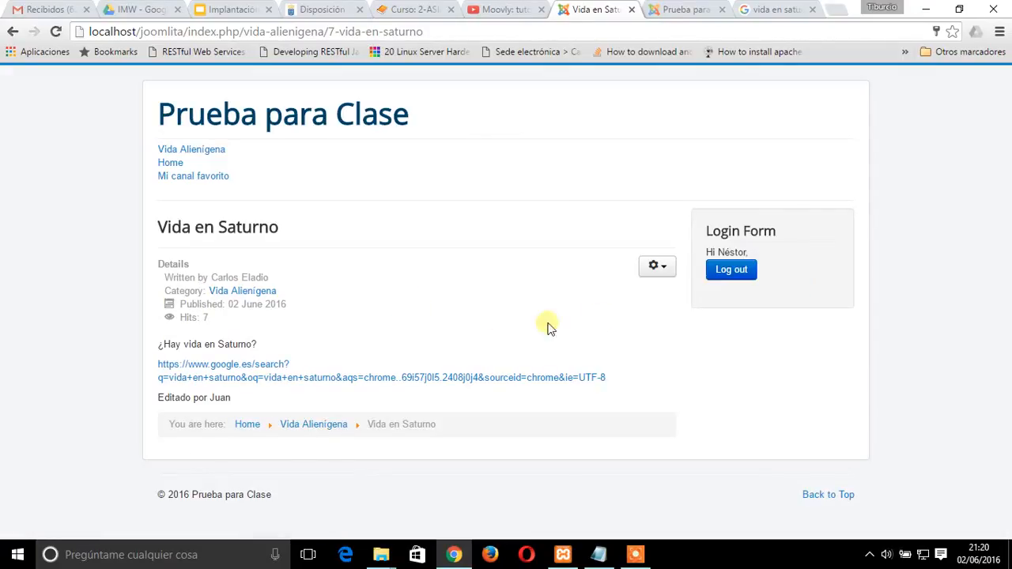
Open the Vida en Saturno article for editing, set its publishing status to Unpublished, and save it
click(656, 268)
click(615, 330)
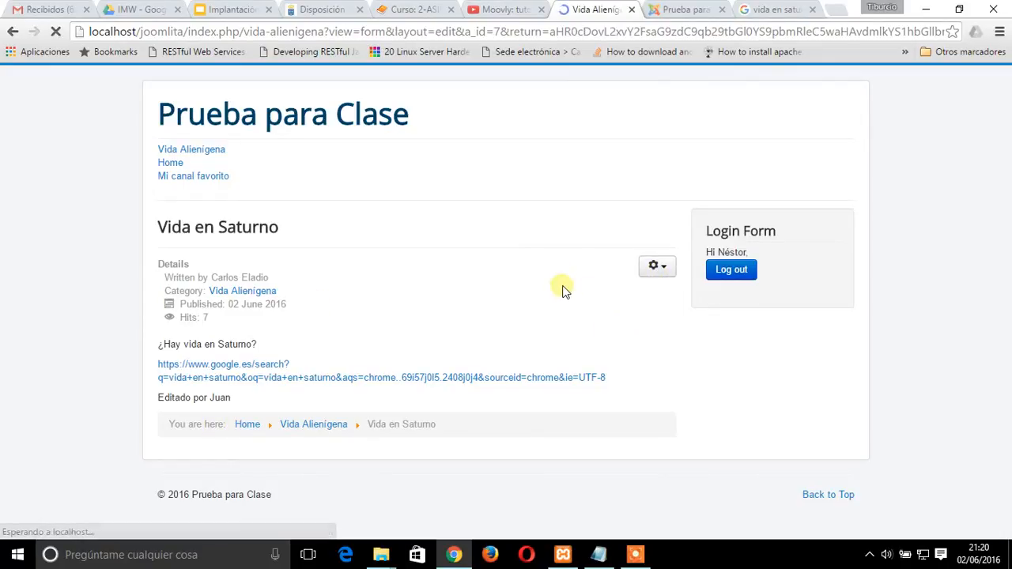
click(226, 259)
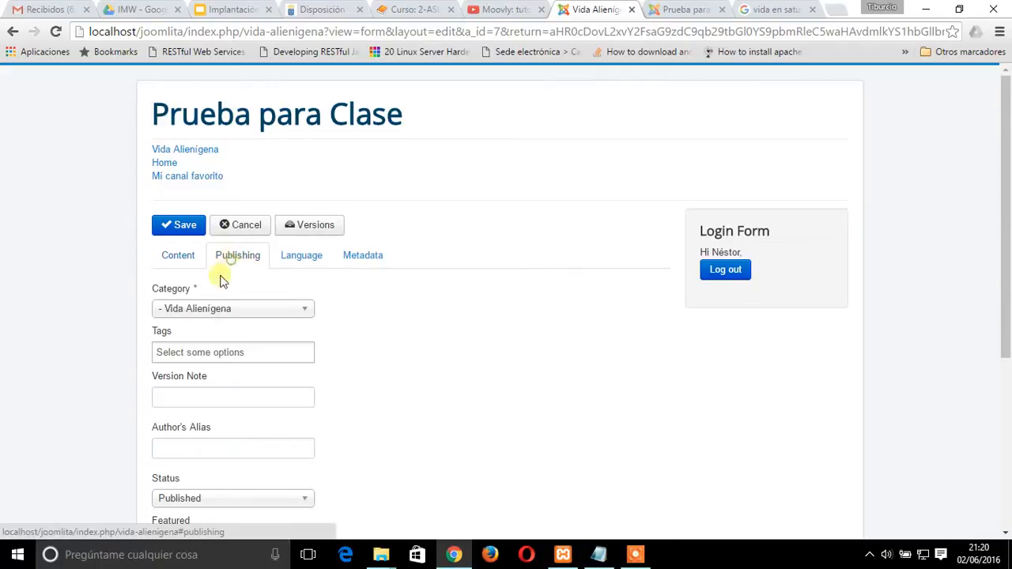
scroll(63, 389, down, 2)
scroll(63, 388, down, 3)
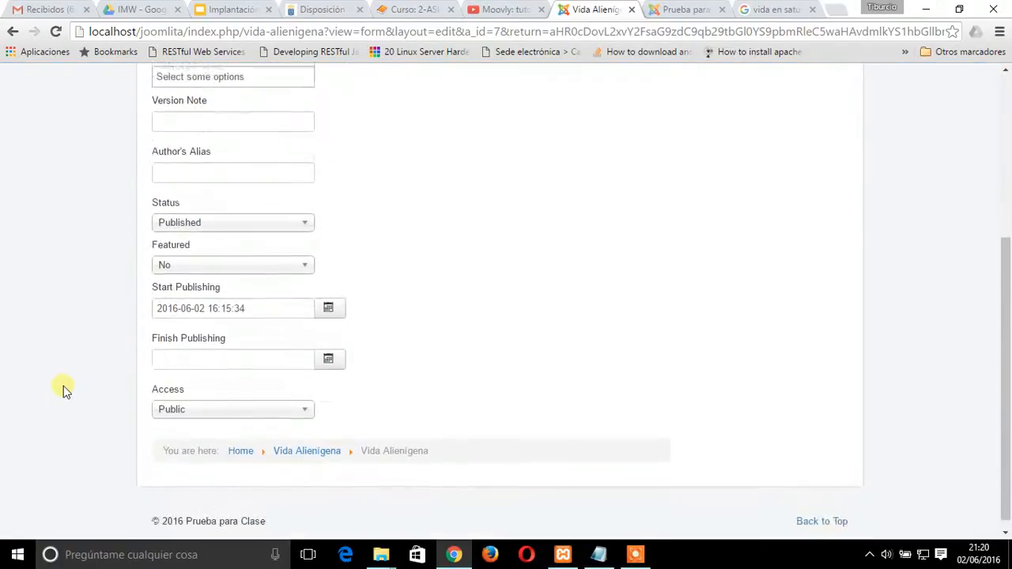
scroll(63, 388, up, 2)
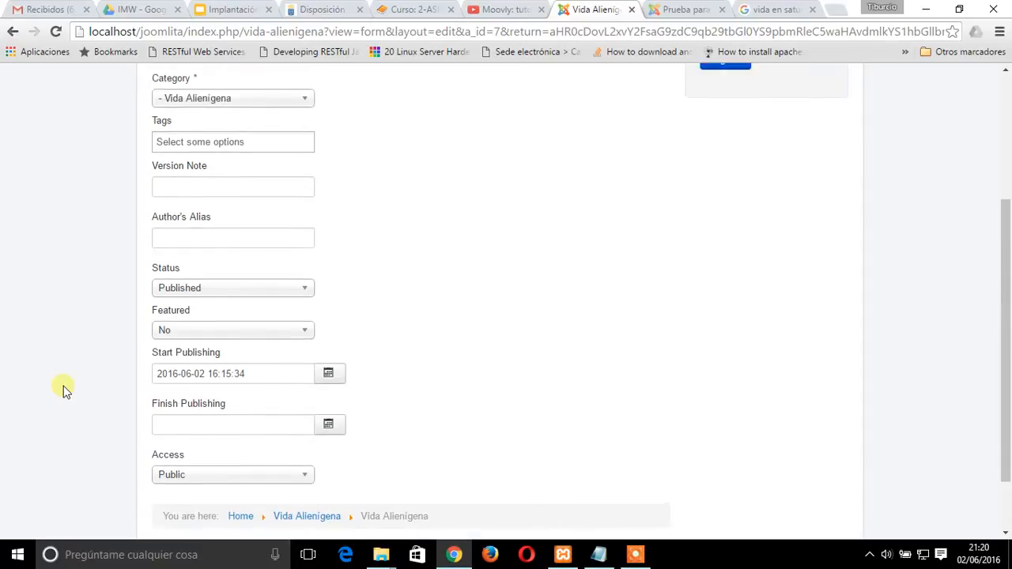
click(286, 360)
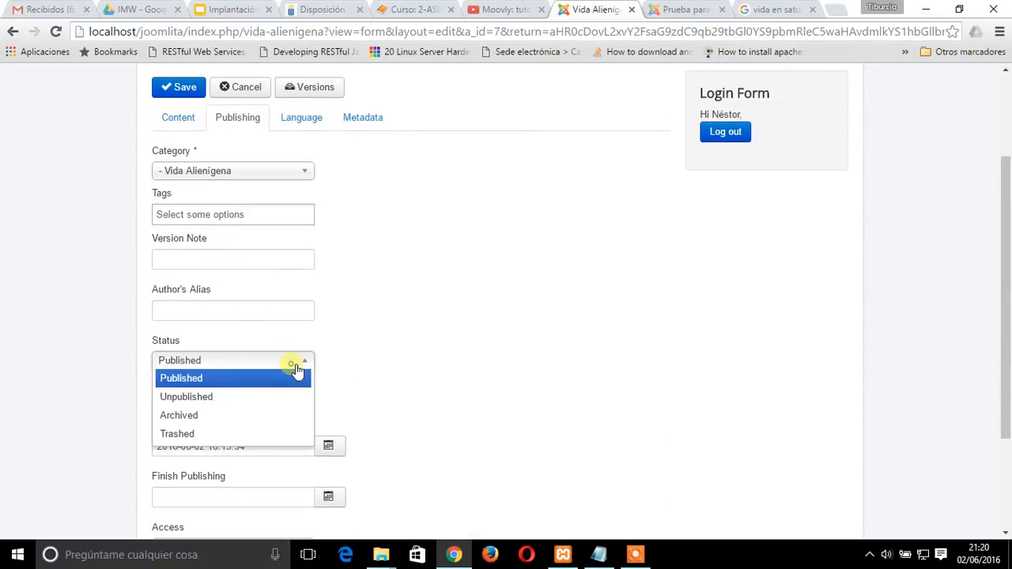
click(287, 397)
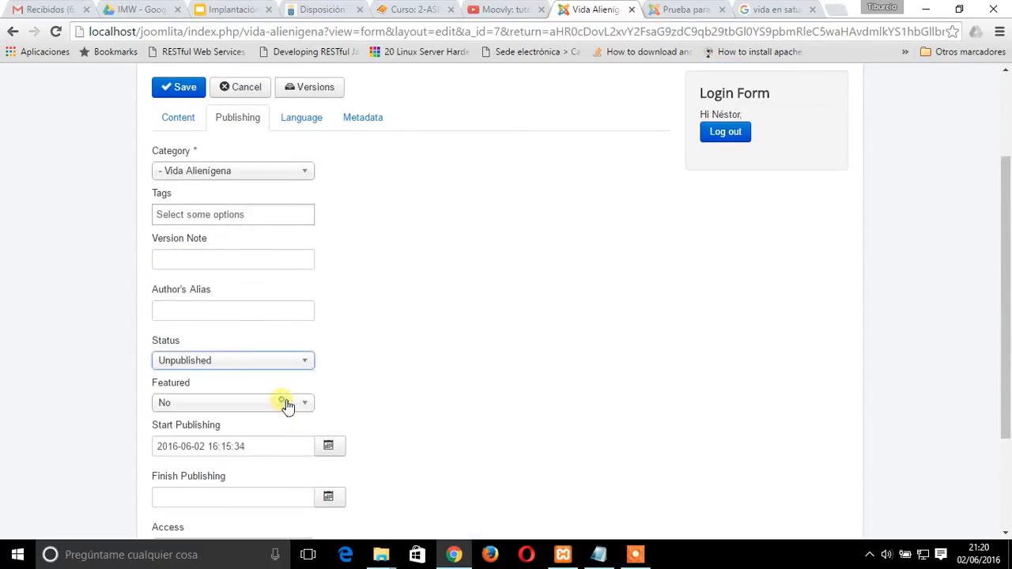
scroll(7, 409, down, 2)
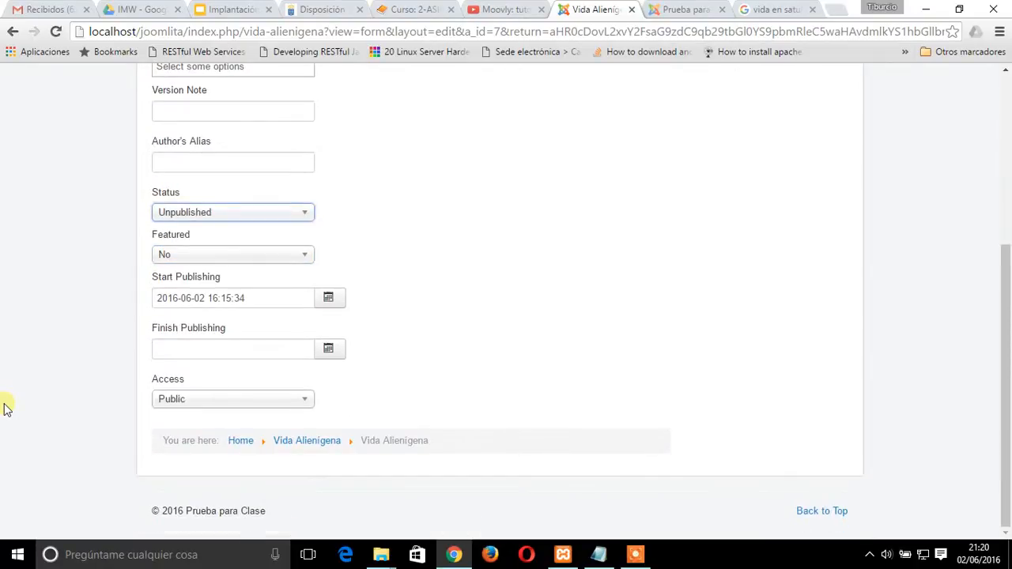
scroll(6, 409, up, 4)
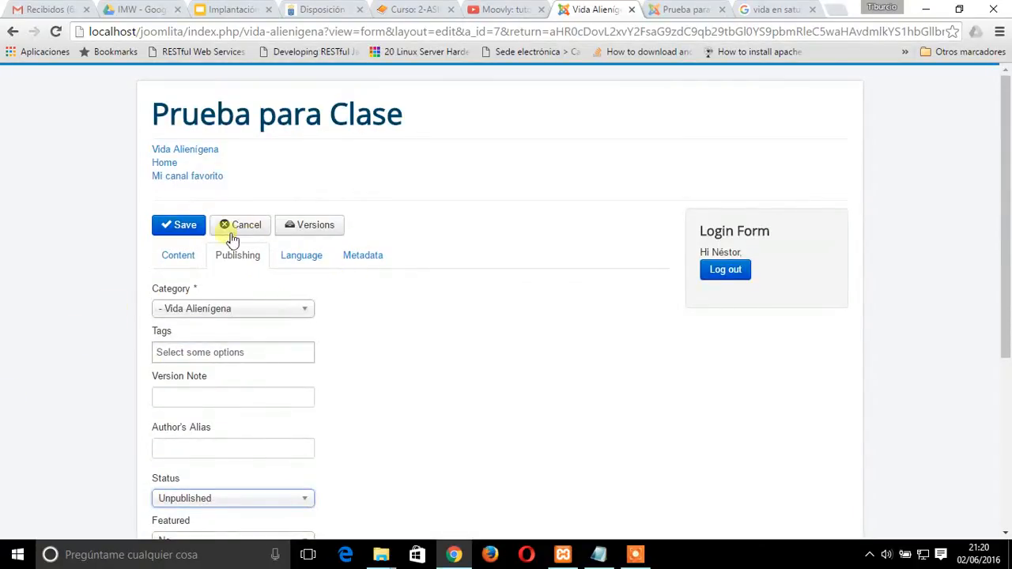
click(185, 225)
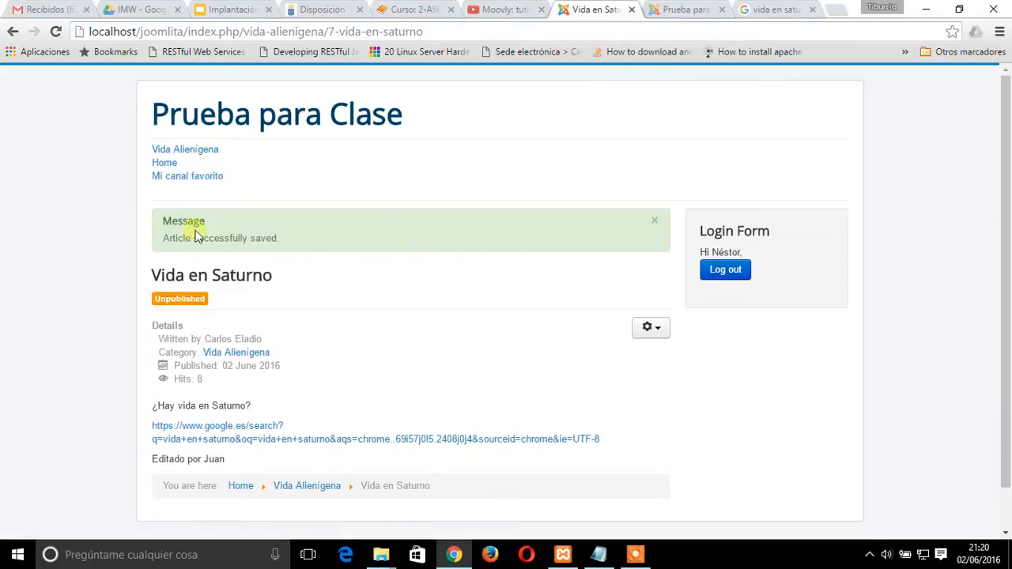
Log out of the publisher account and log in to the front end with the author's username and password
scroll(52, 336, down, 1)
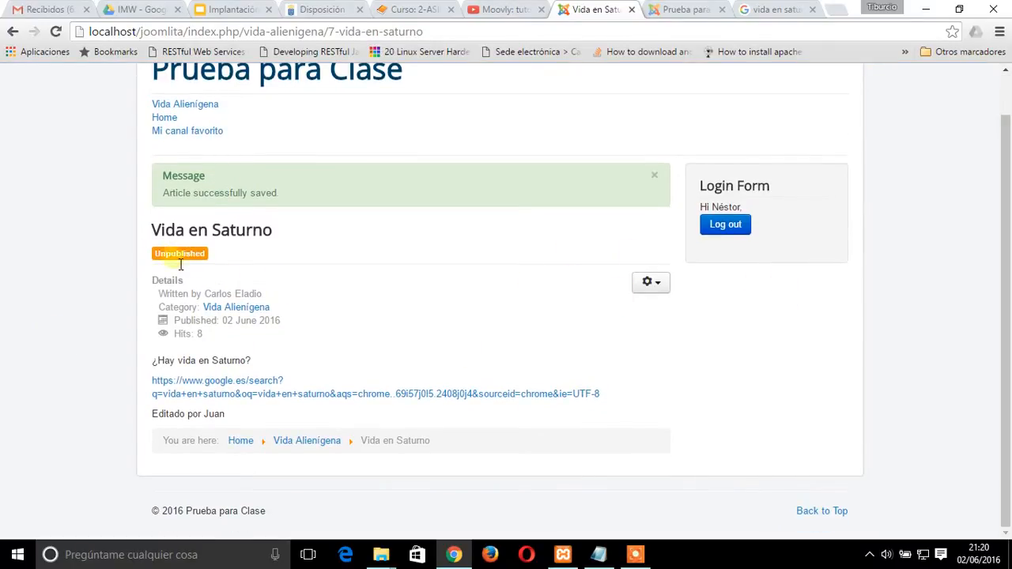
click(727, 225)
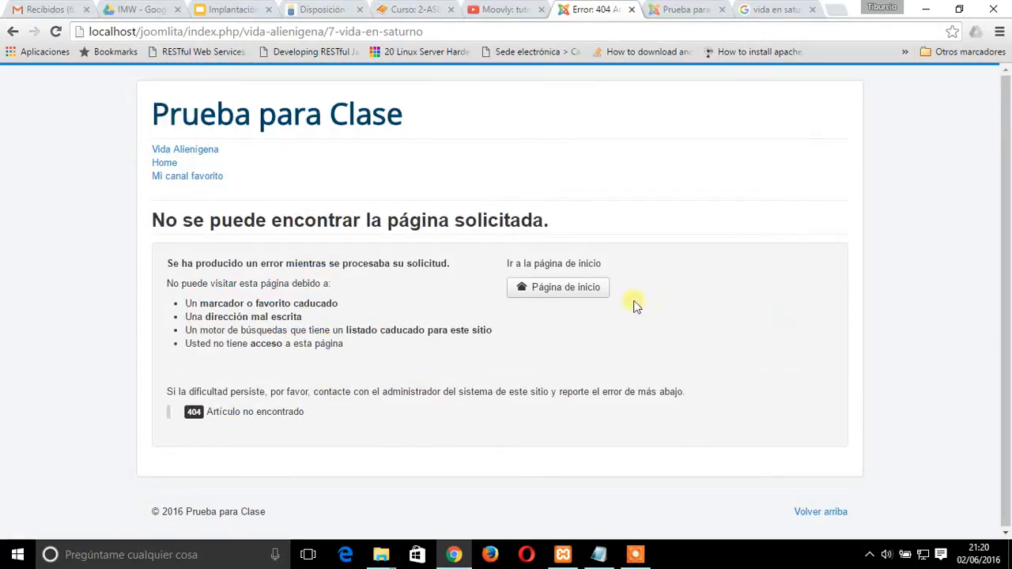
click(592, 287)
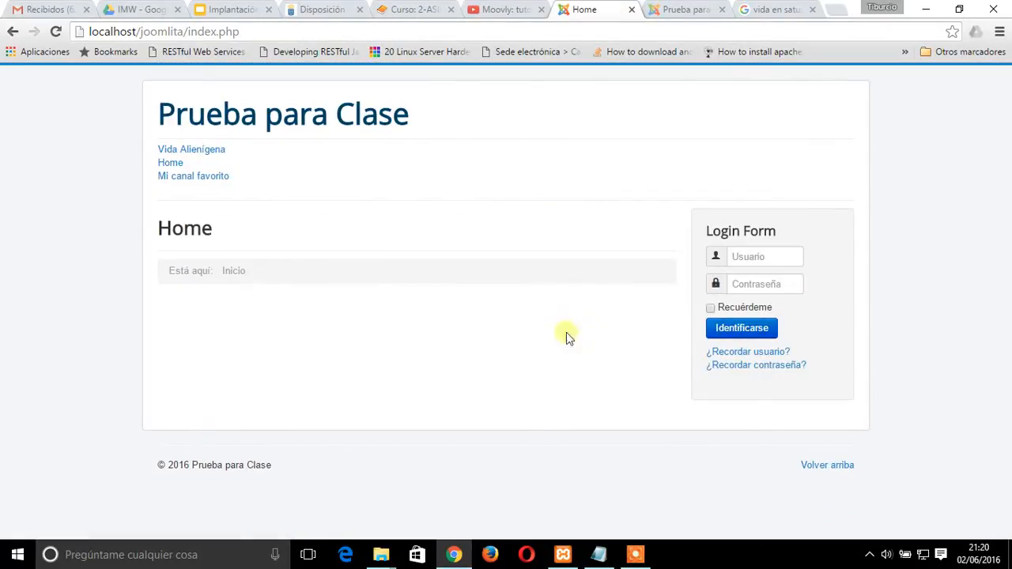
click(751, 254)
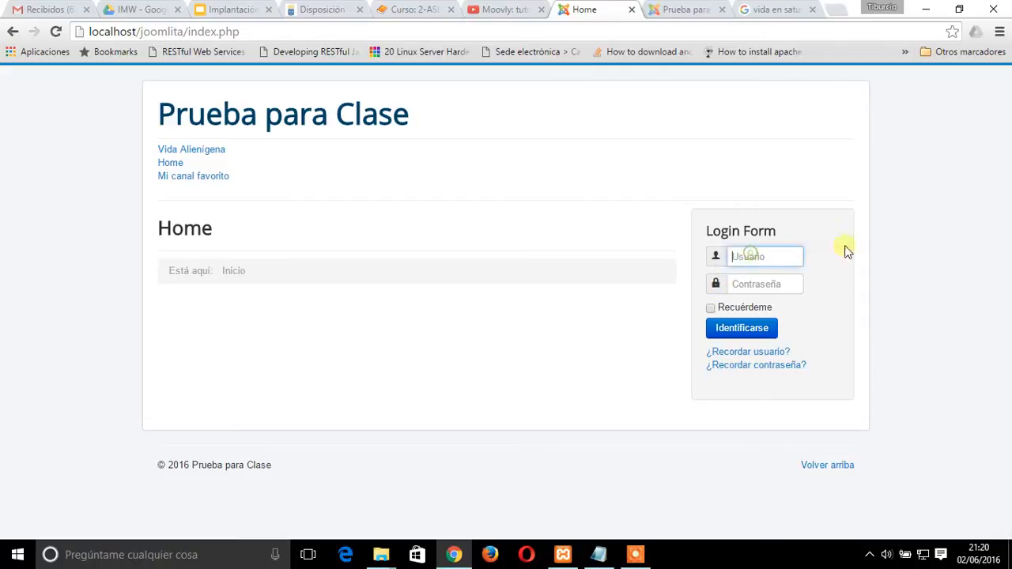
text(carlos)
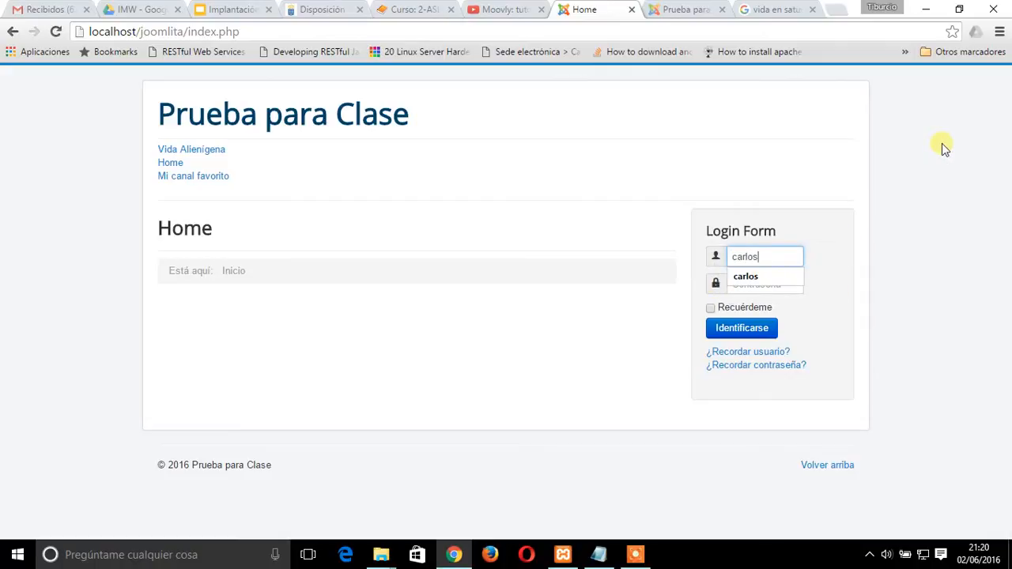
key(Tab)
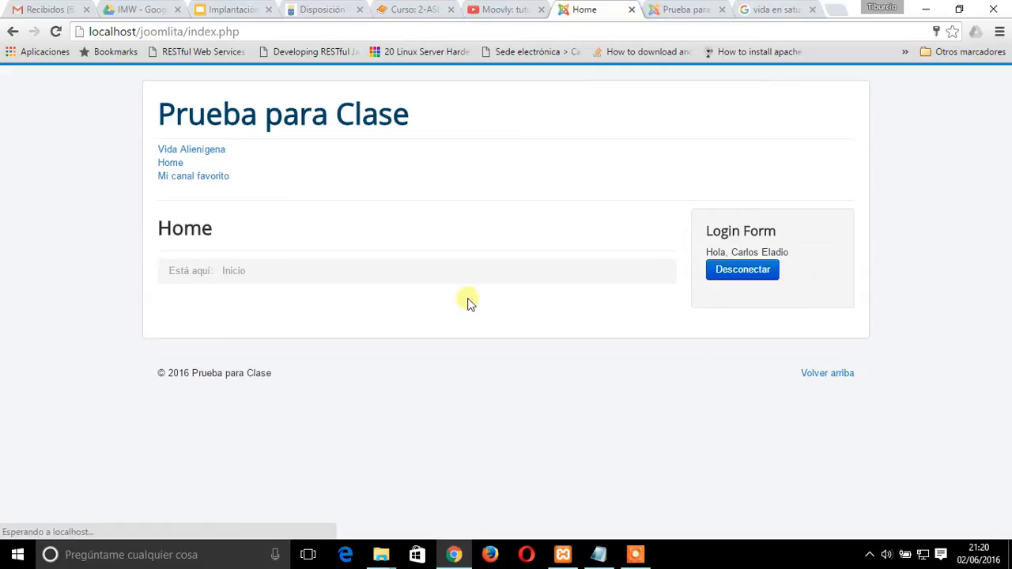
Start a new article in Vida Alienígena with the title "¿Hay vida en Neptuno?" and the body text "No lo sé"
click(204, 150)
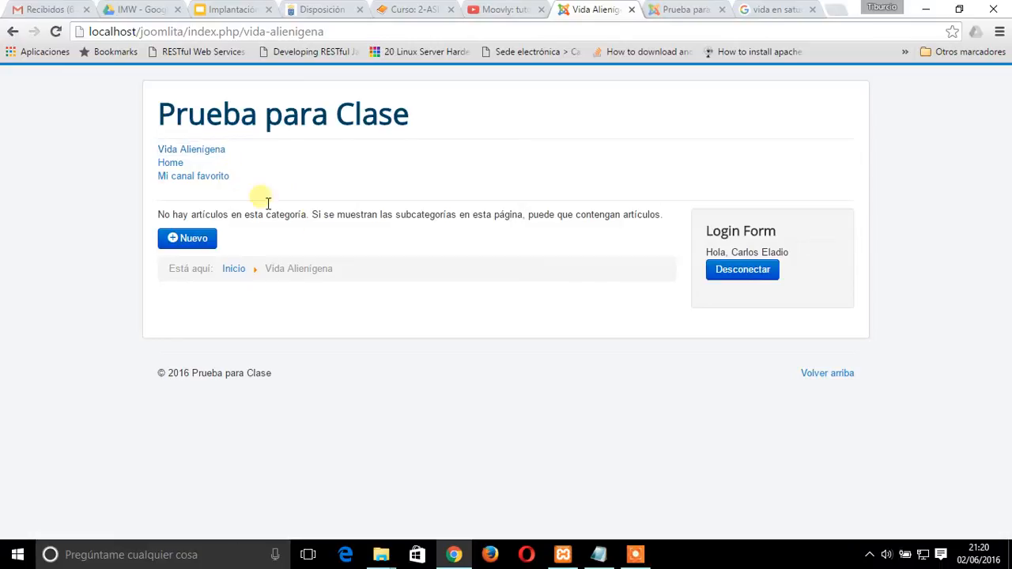
click(190, 238)
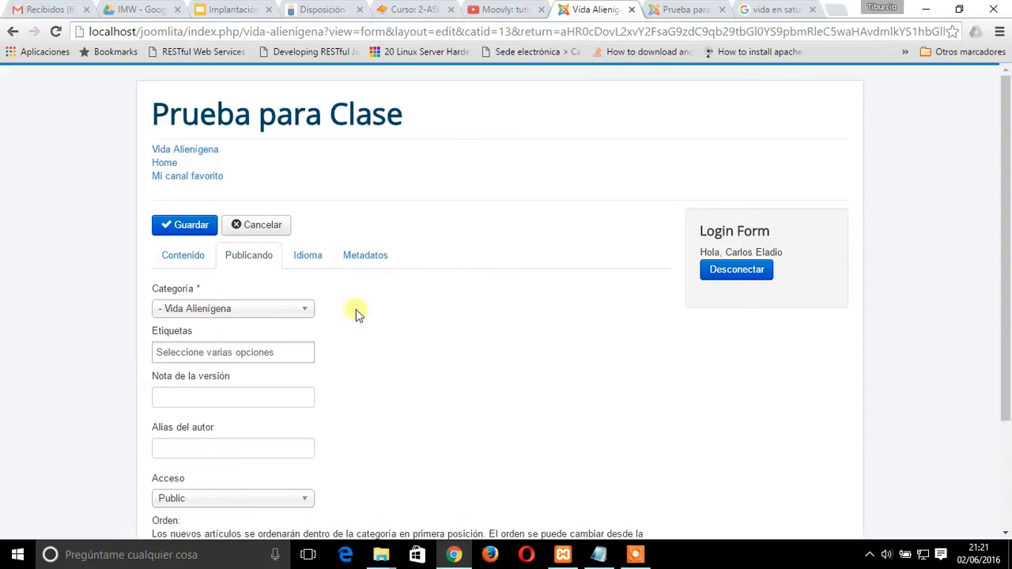
click(183, 255)
click(192, 310)
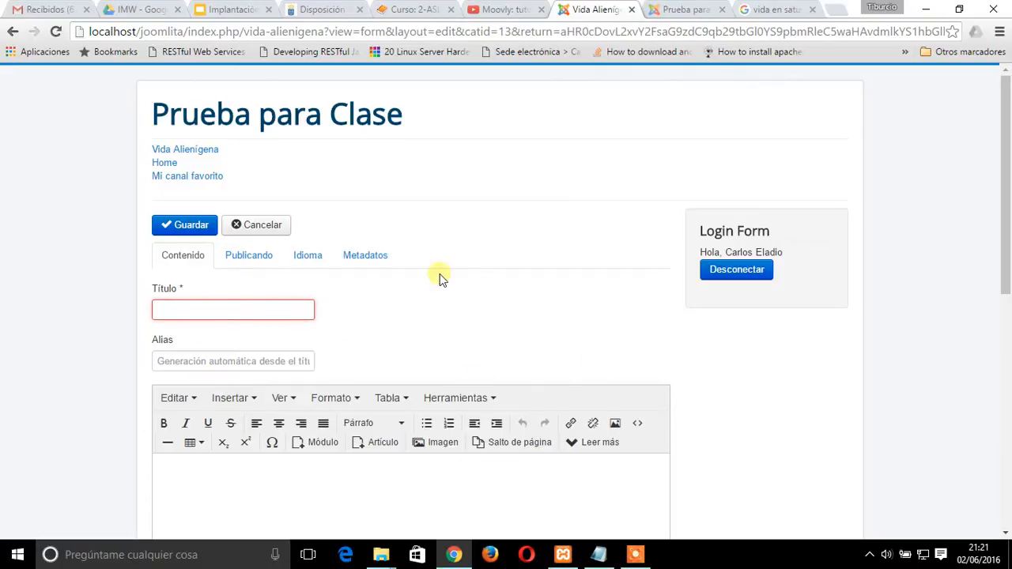
text(¿Hay vida en Neptuno)
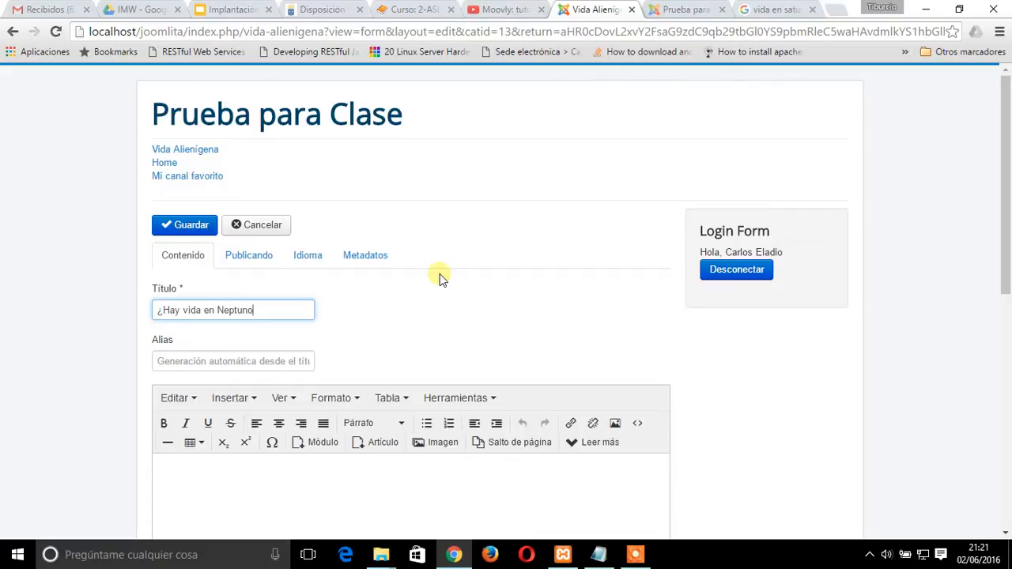
scroll(261, 477, down, 3)
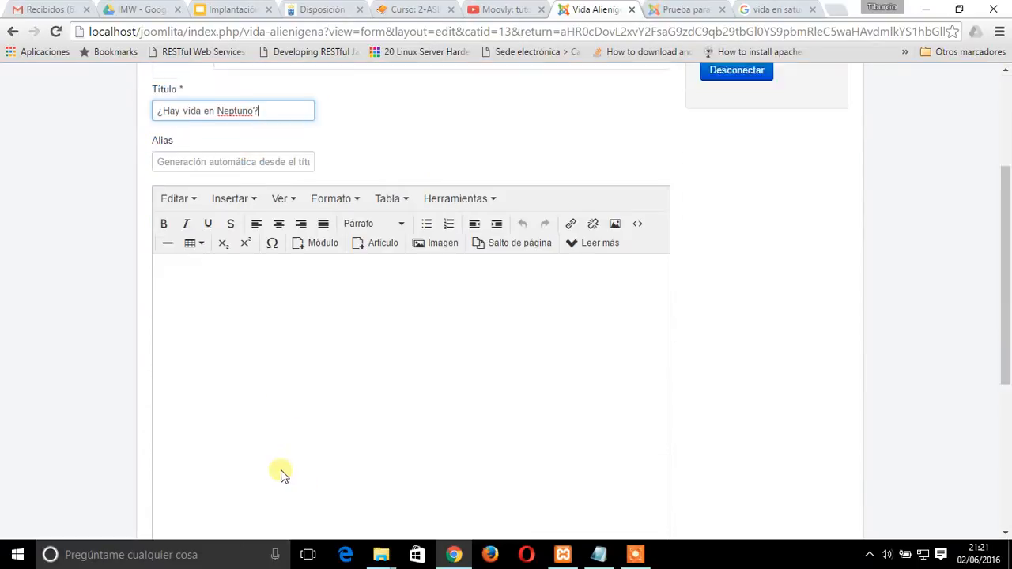
click(206, 357)
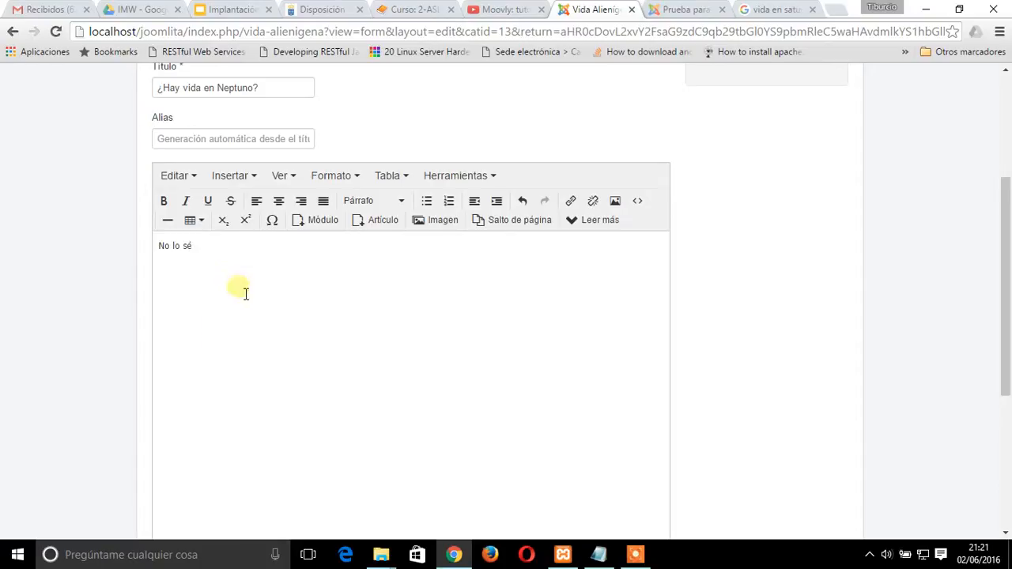
scroll(506, 306, up, 3)
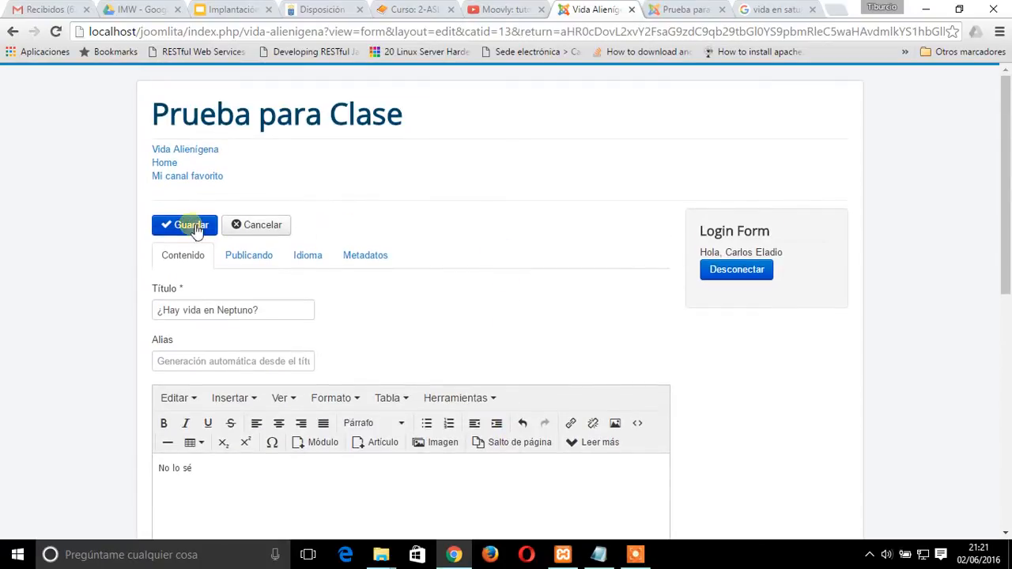
Check the new article's publishing options, save the article, and dismiss the notices
click(252, 256)
scroll(350, 429, down, 2)
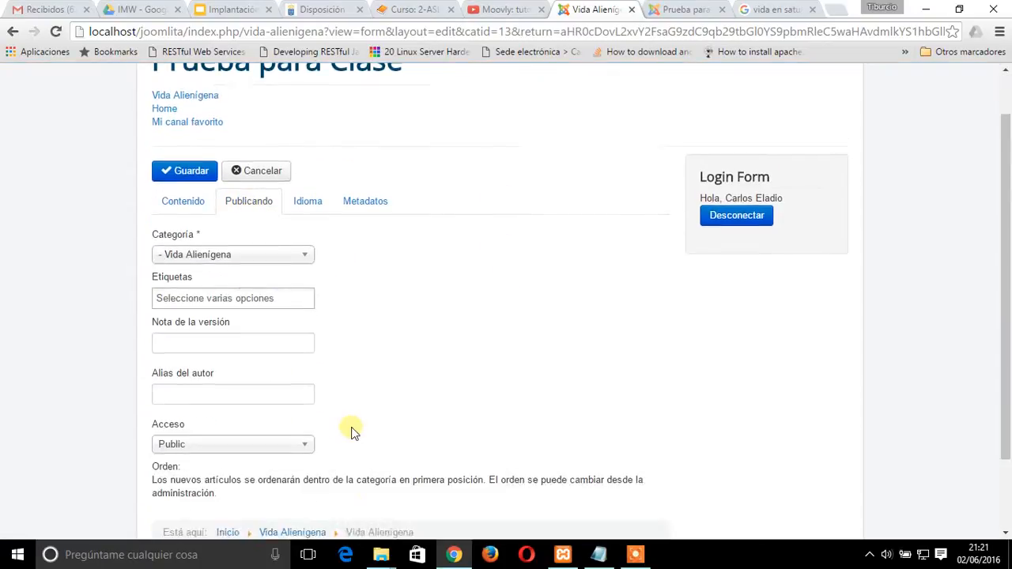
scroll(340, 423, up, 2)
click(175, 224)
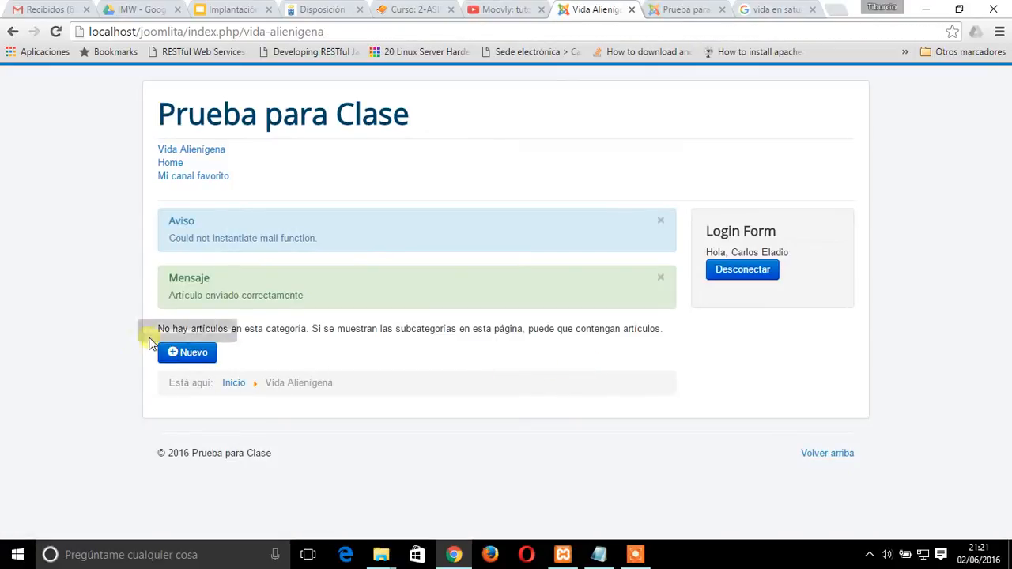
click(664, 223)
click(665, 222)
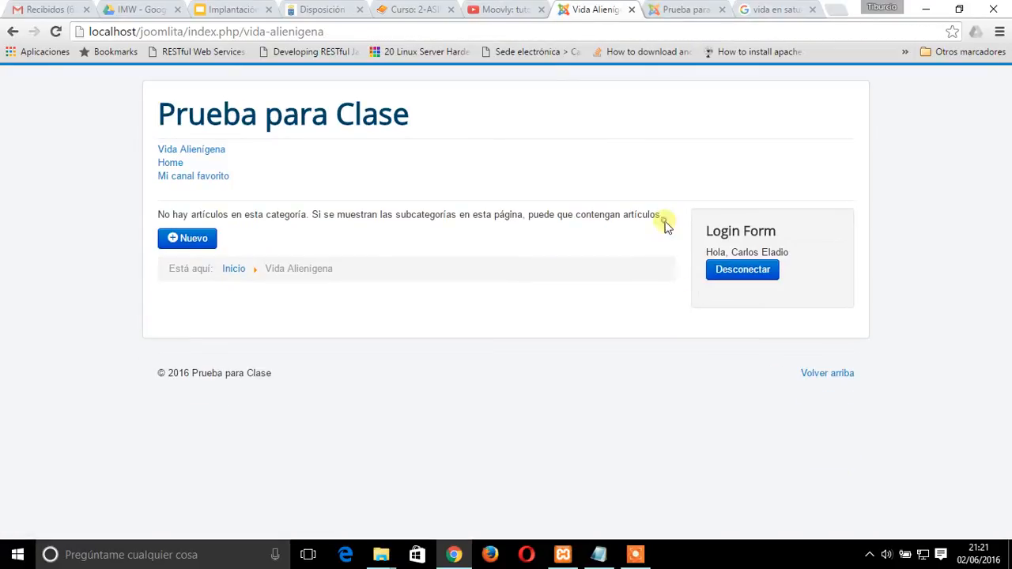
Log out of the author account and log in to the front end with the publisher's username and password
click(720, 277)
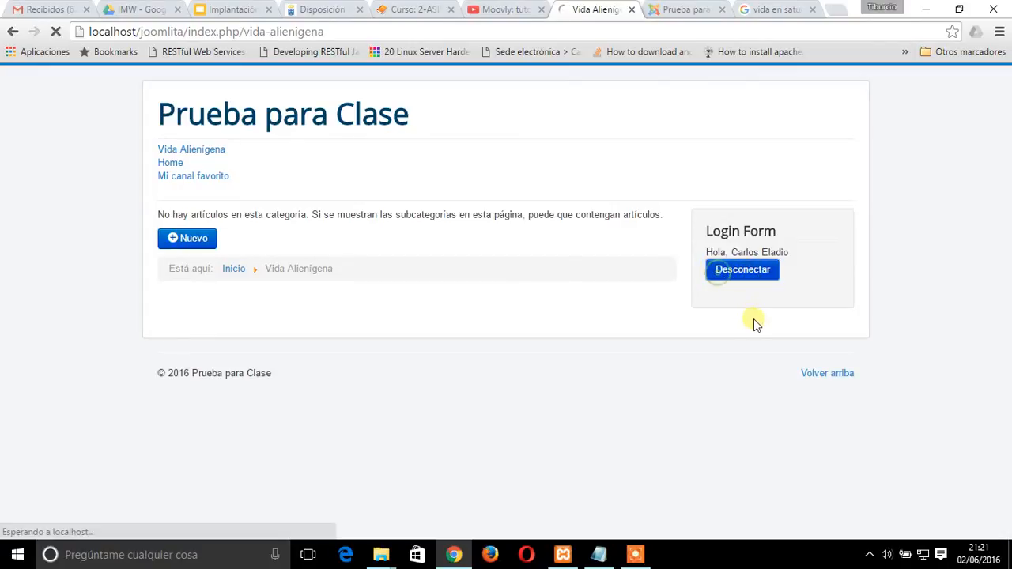
click(745, 256)
text(nestor)
key(Tab)
text(ne)
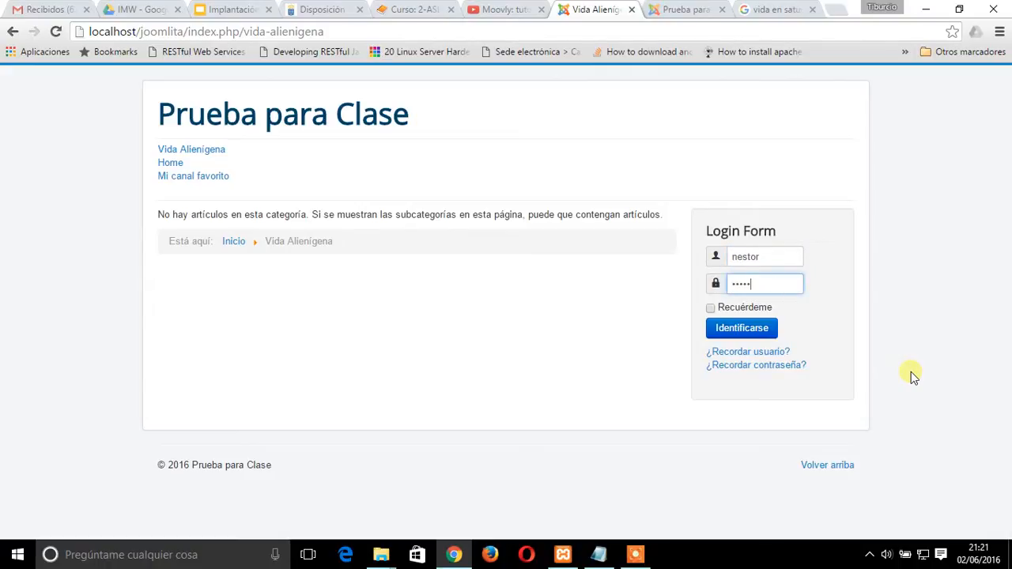
click(761, 329)
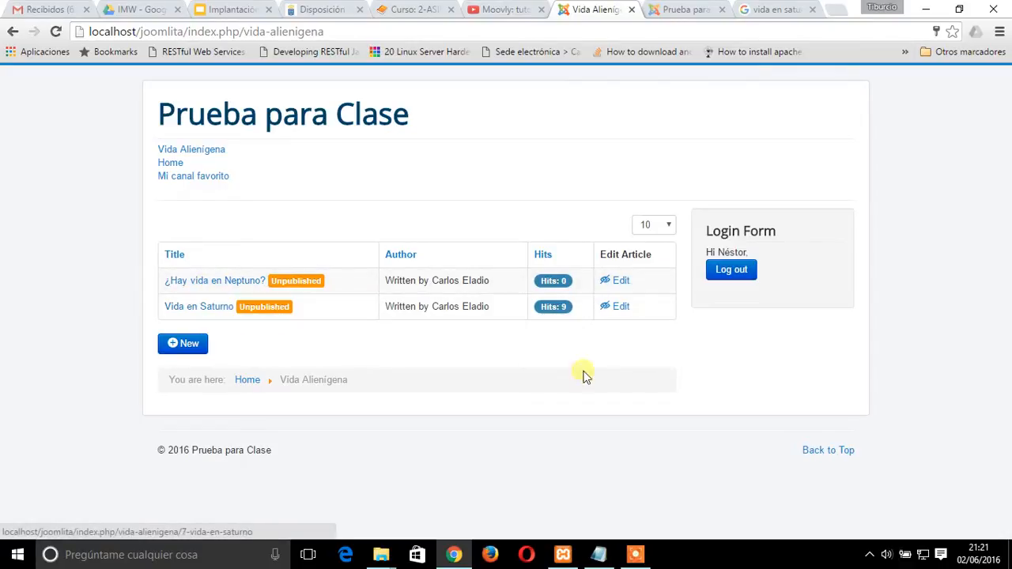
click(751, 273)
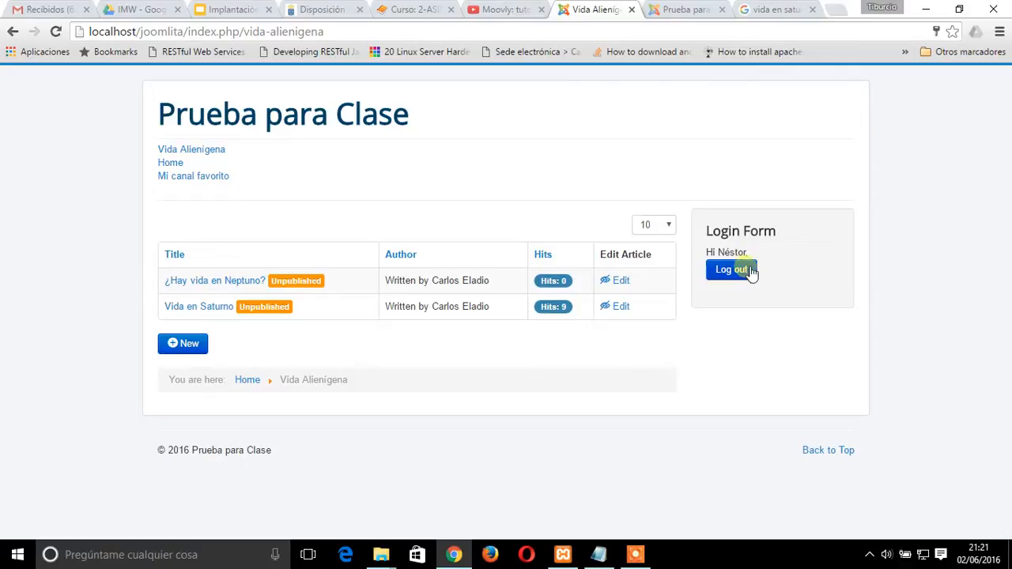
Open the ¿Hay vida en Neptuno? article for editing, set its publishing status to Published, and save it
click(621, 282)
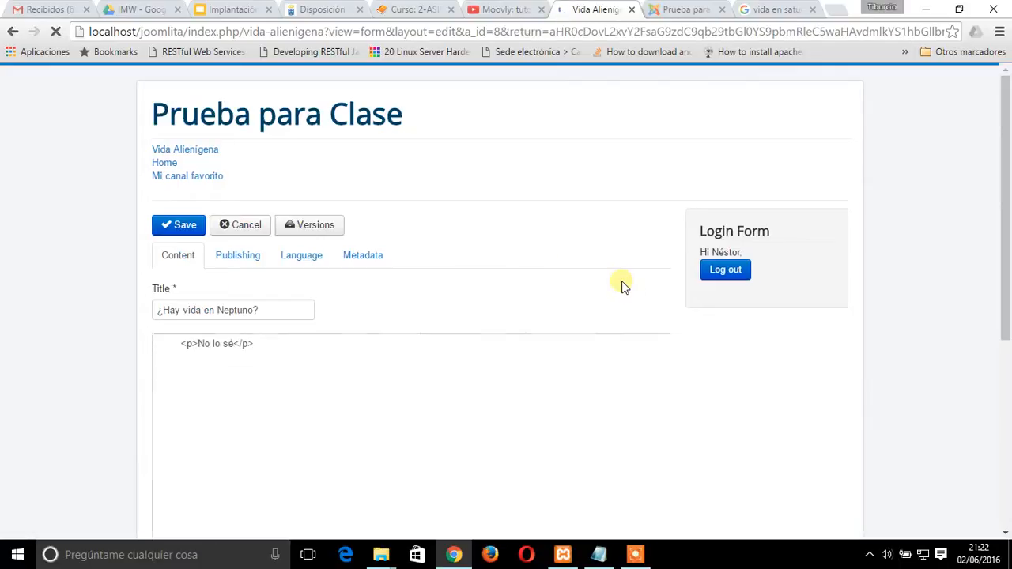
click(237, 255)
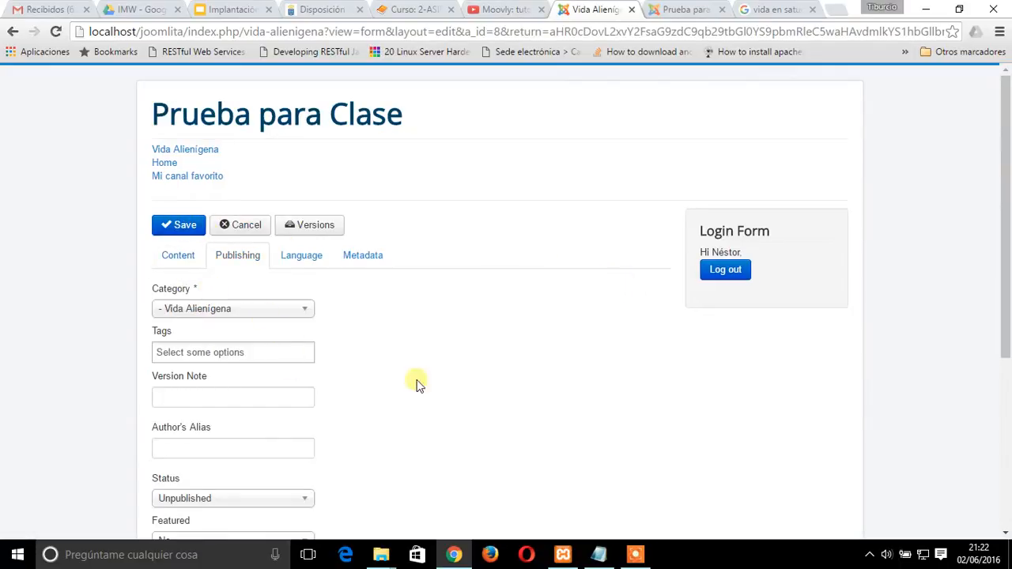
scroll(356, 394, down, 1)
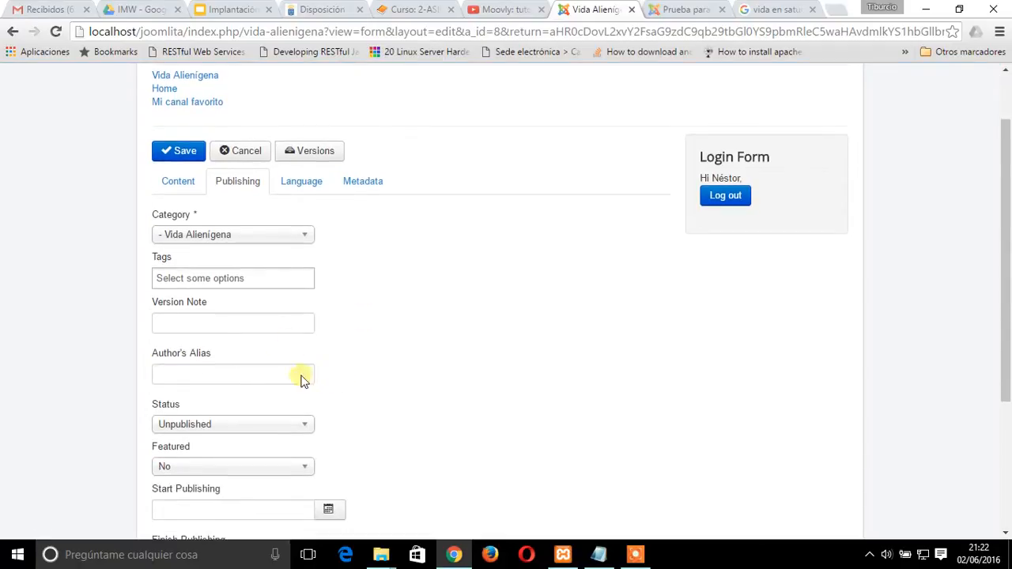
scroll(300, 380, down, 2)
click(231, 282)
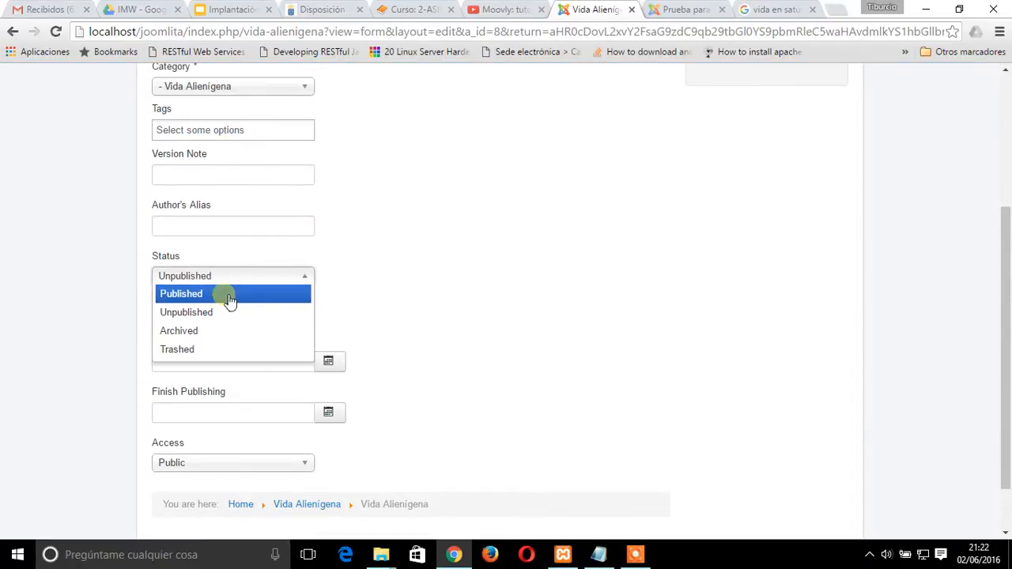
click(227, 294)
scroll(601, 367, up, 3)
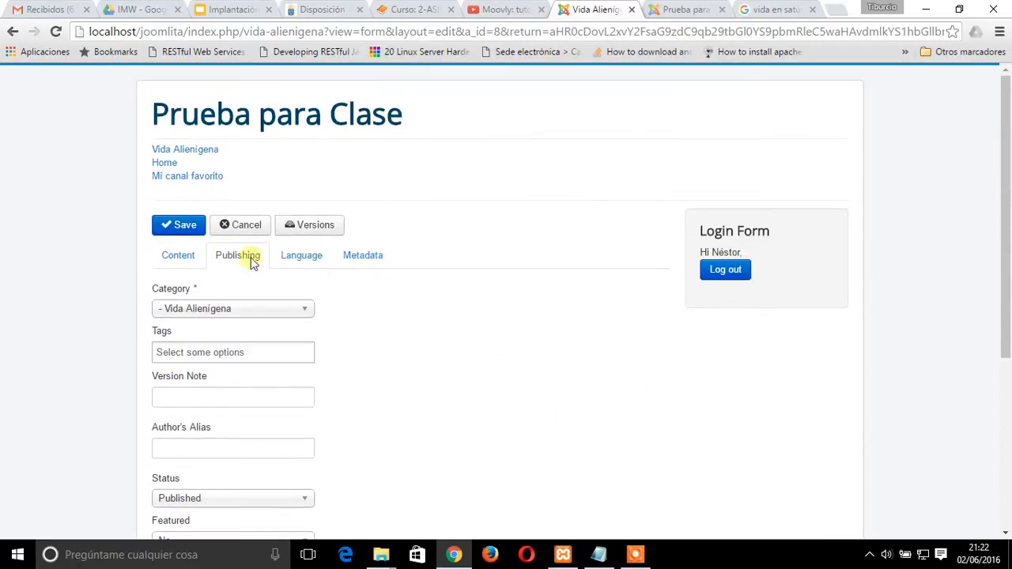
click(185, 224)
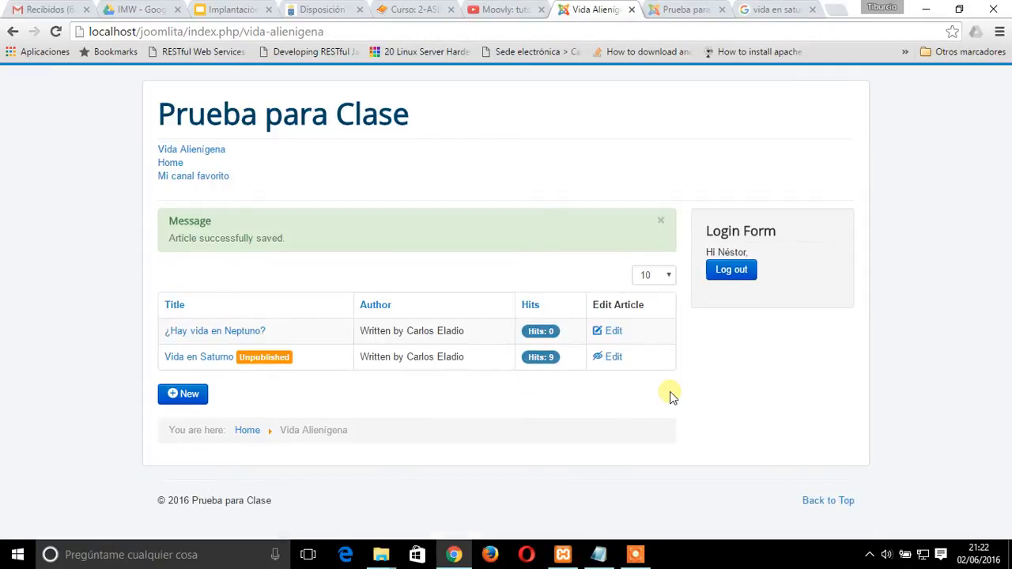
Log out of the publisher account and log in to the front end with the editor's username and password
click(733, 274)
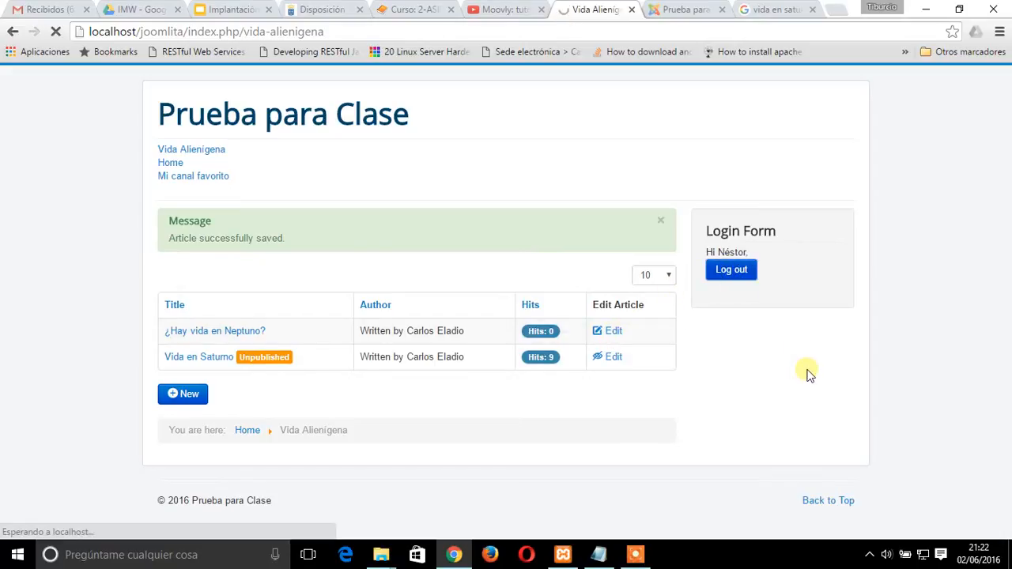
click(734, 256)
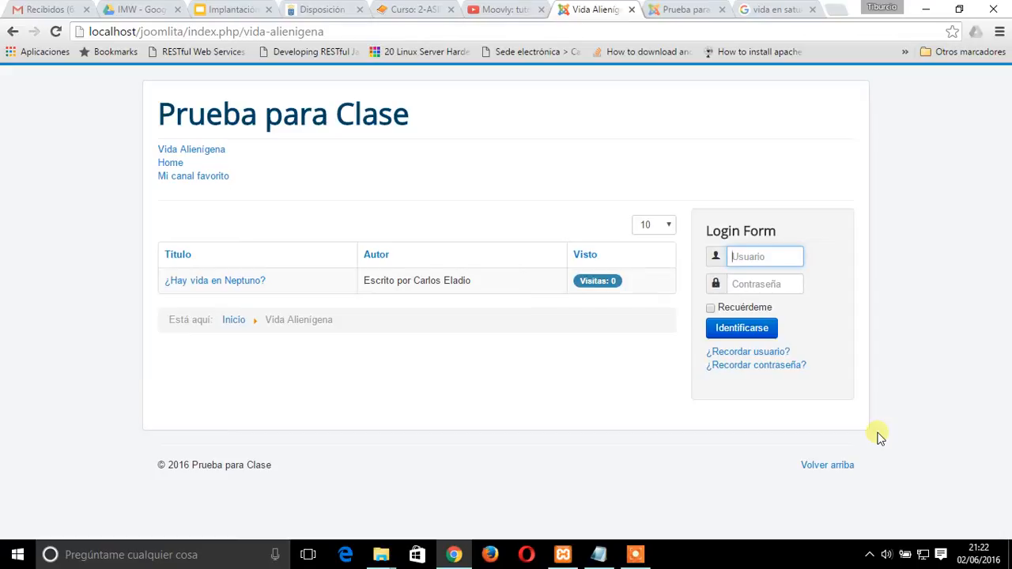
click(757, 257)
text(juan)
key(Tab)
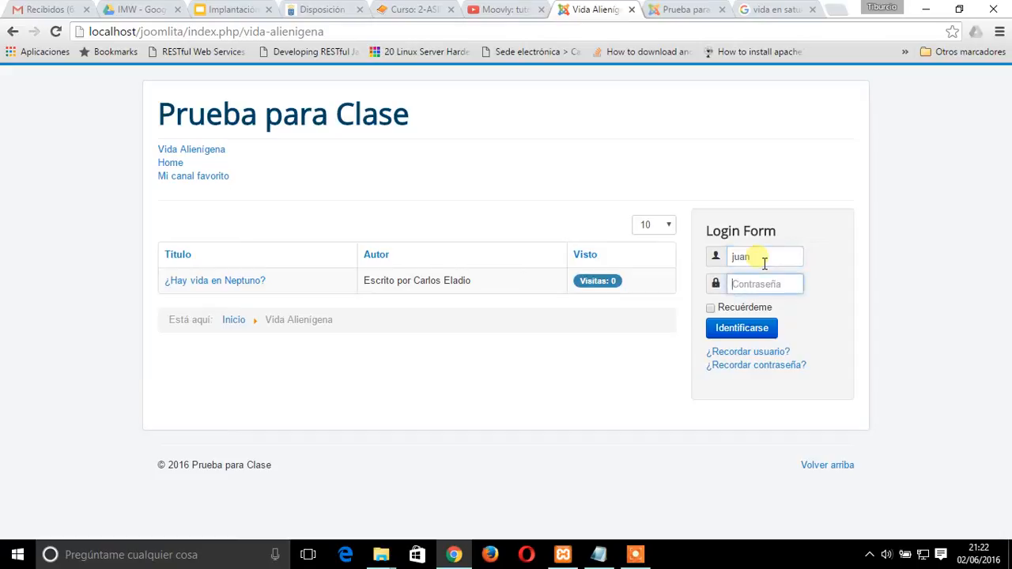
click(726, 333)
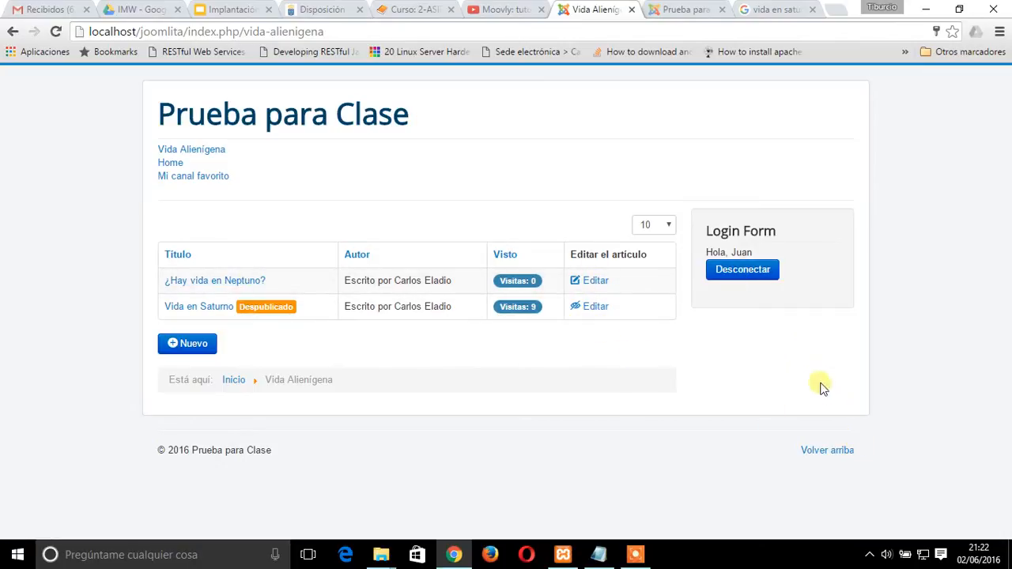
Switch to the GestionUsuarios.txt notes in Notepad and review each user's assigned role and the permissions from Registered to Publisher
click(598, 555)
drag(11, 137, 228, 181)
click(325, 184)
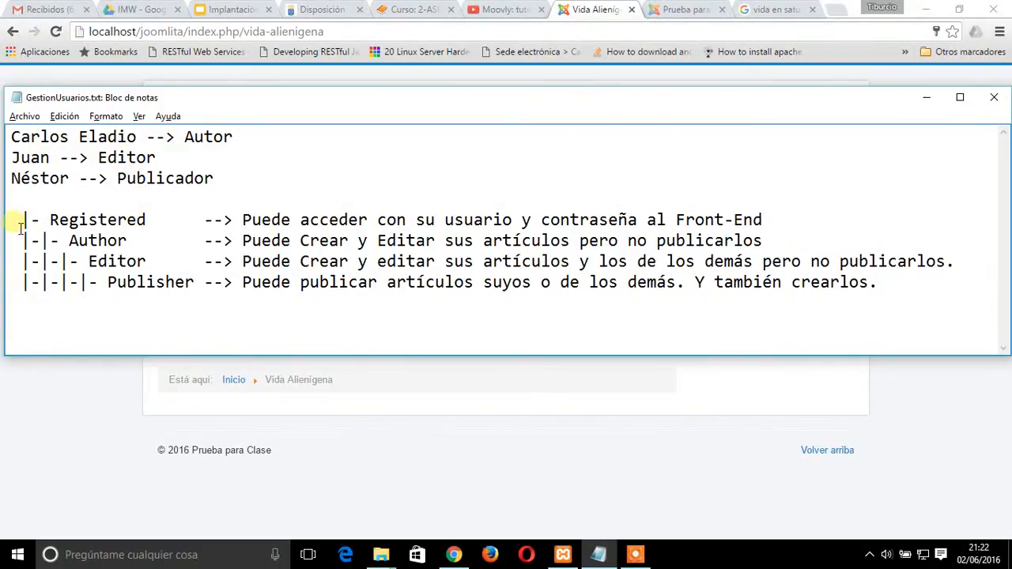
drag(24, 220, 951, 286)
click(874, 309)
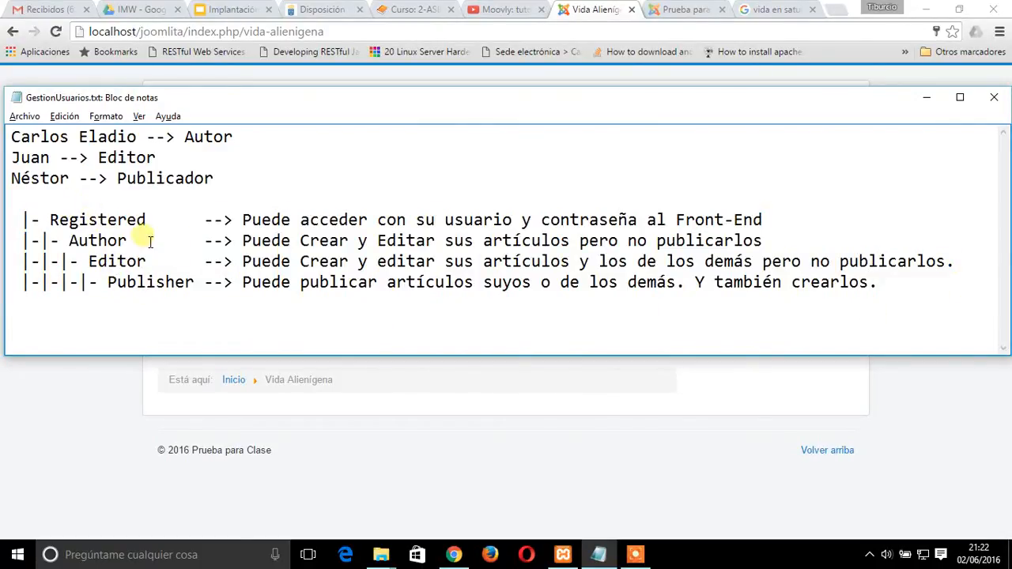
click(637, 554)
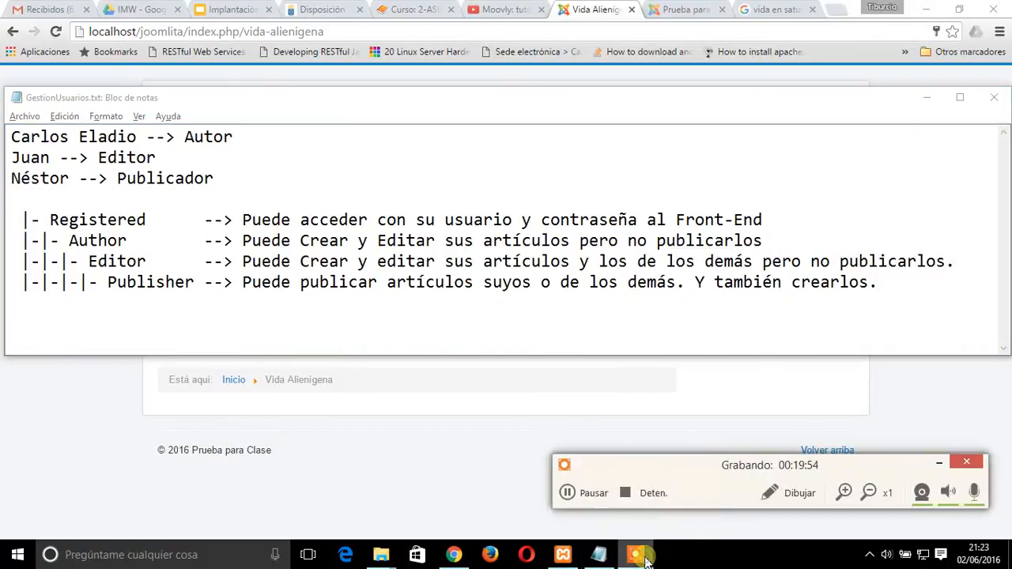